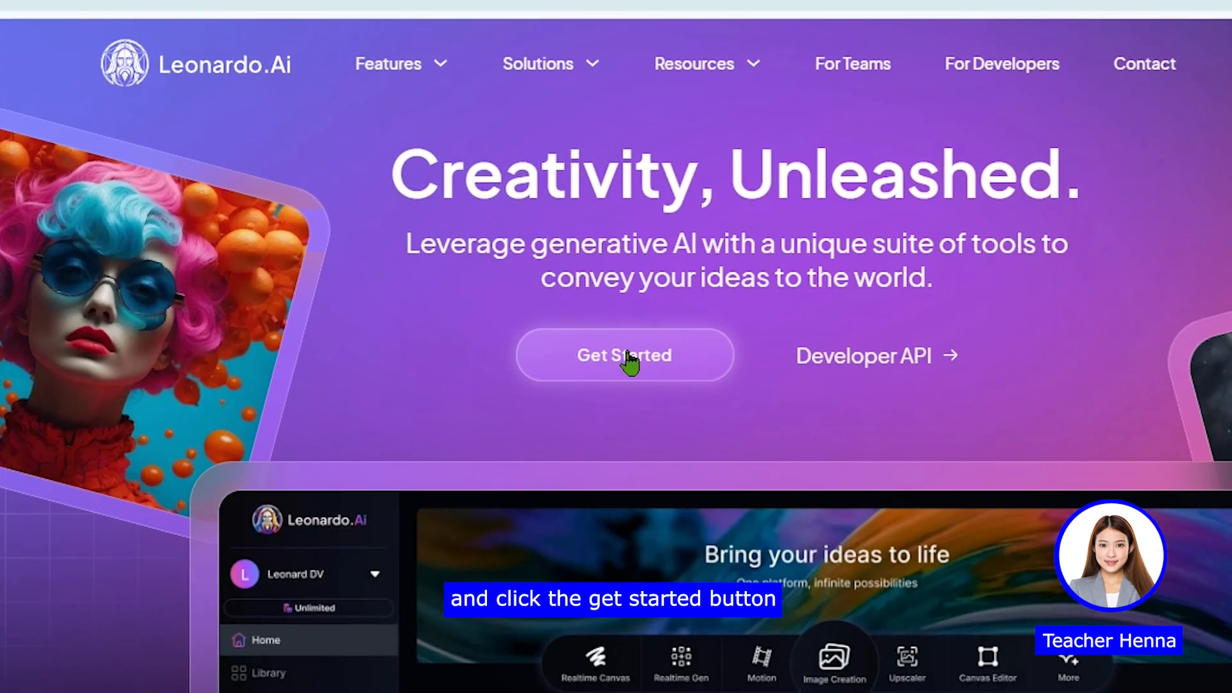
# Step: Sign in to Leonardo.Ai with a Google account, entering the account password
pyautogui.click(625, 355)
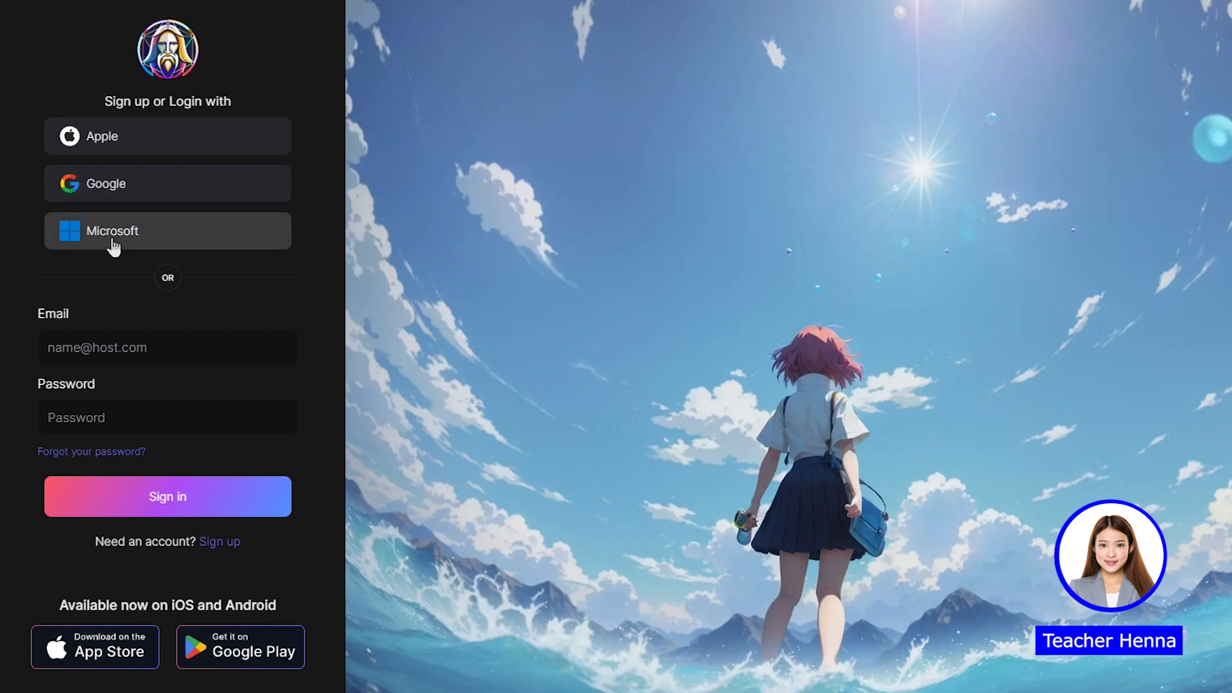
pyautogui.click(124, 191)
pyautogui.click(687, 297)
pyautogui.write('••••••••••••')
pyautogui.press('Return')
pyautogui.click(860, 426)
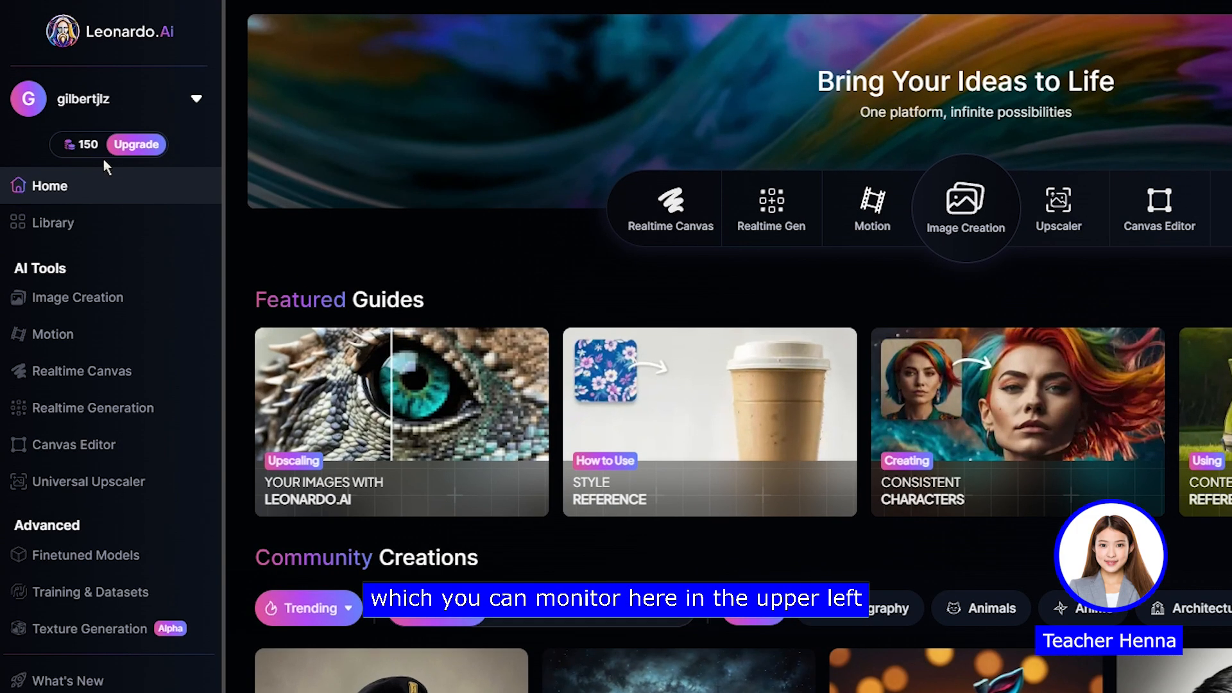
# Step: Check the token balance and compare the monthly and yearly prices of the subscription plans
pyautogui.moveTo(70, 166)
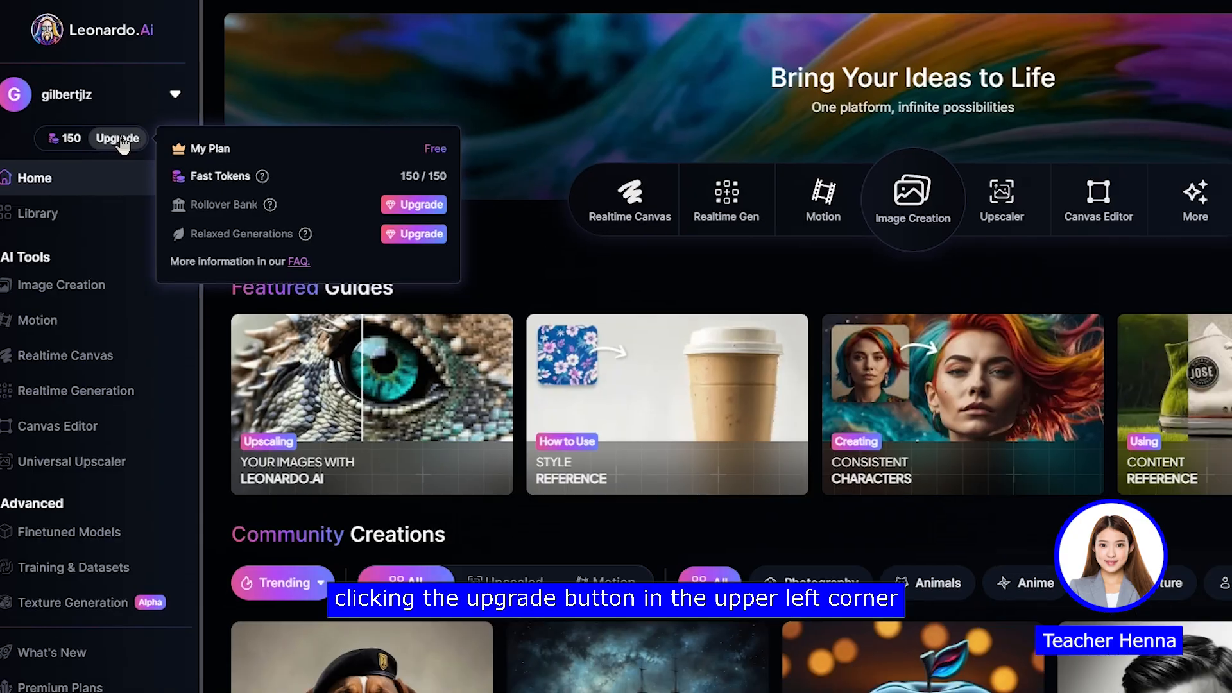
pyautogui.click(137, 146)
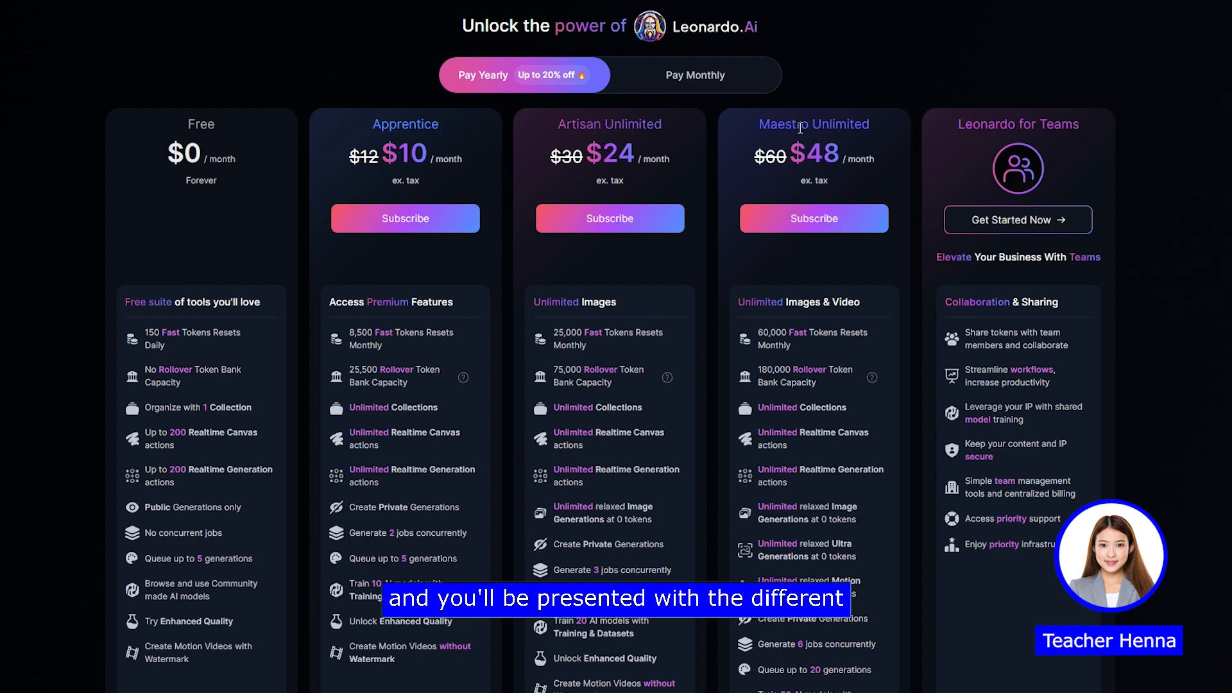
pyautogui.click(699, 74)
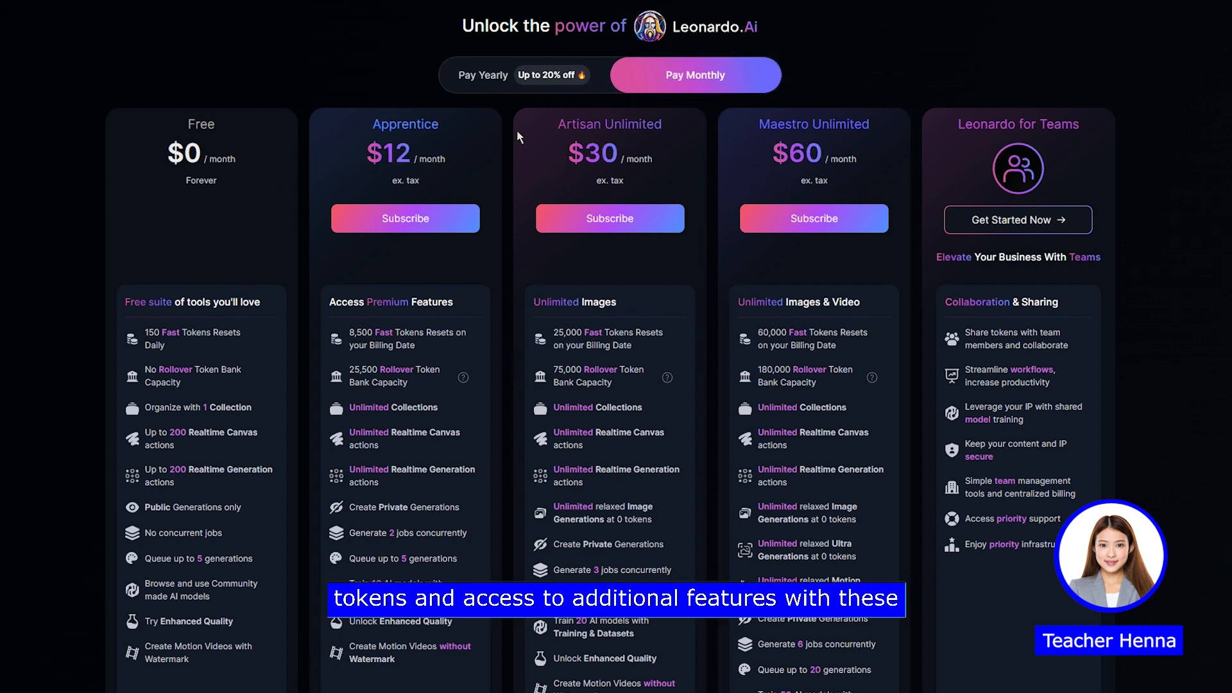
pyautogui.click(525, 93)
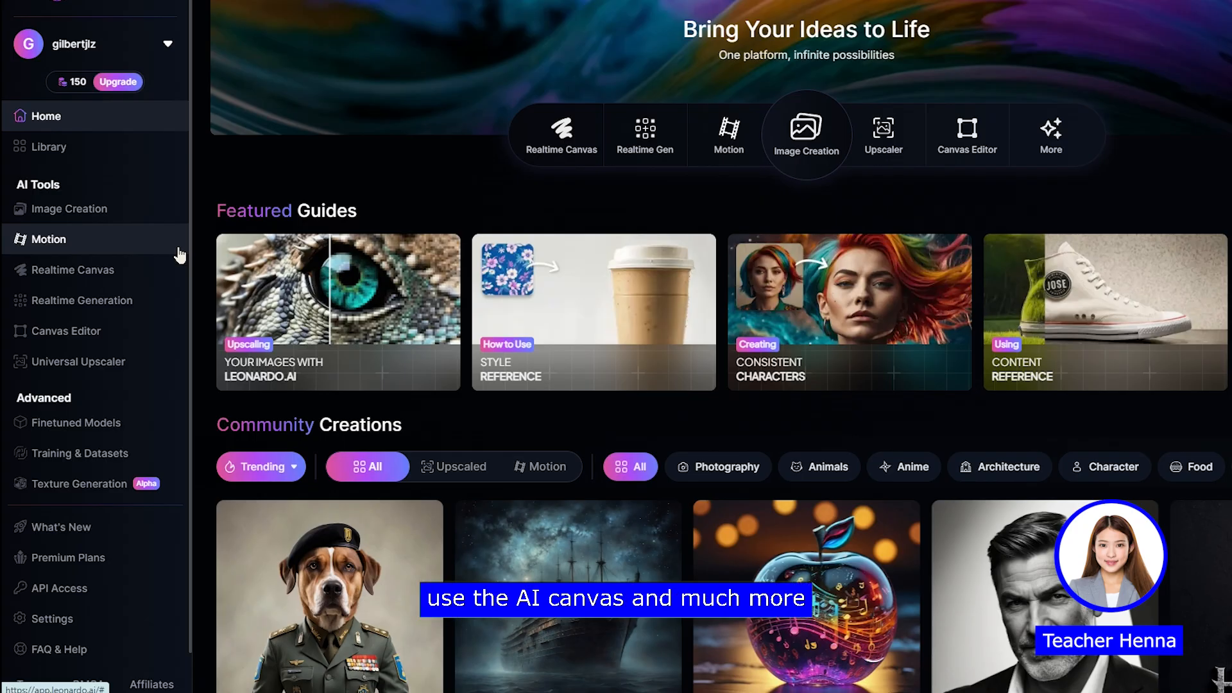
# Step: Open Finetuned Models and look through the available platform models
pyautogui.scroll(-1, 168, 266)
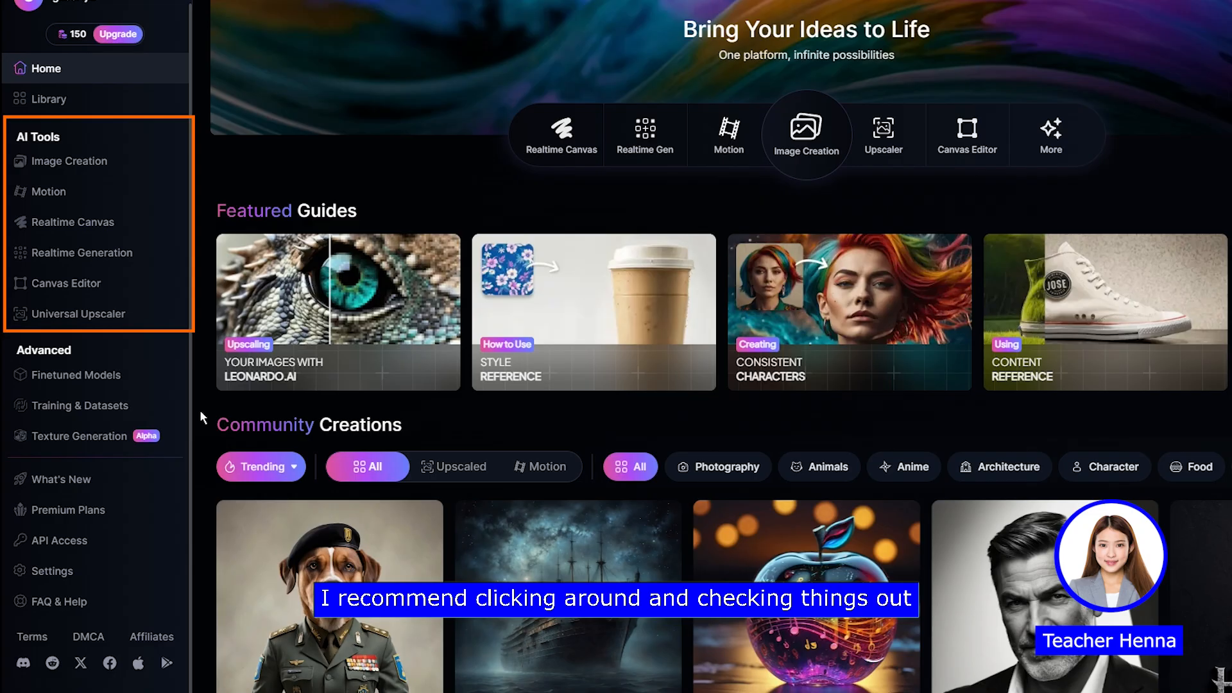
pyautogui.click(72, 377)
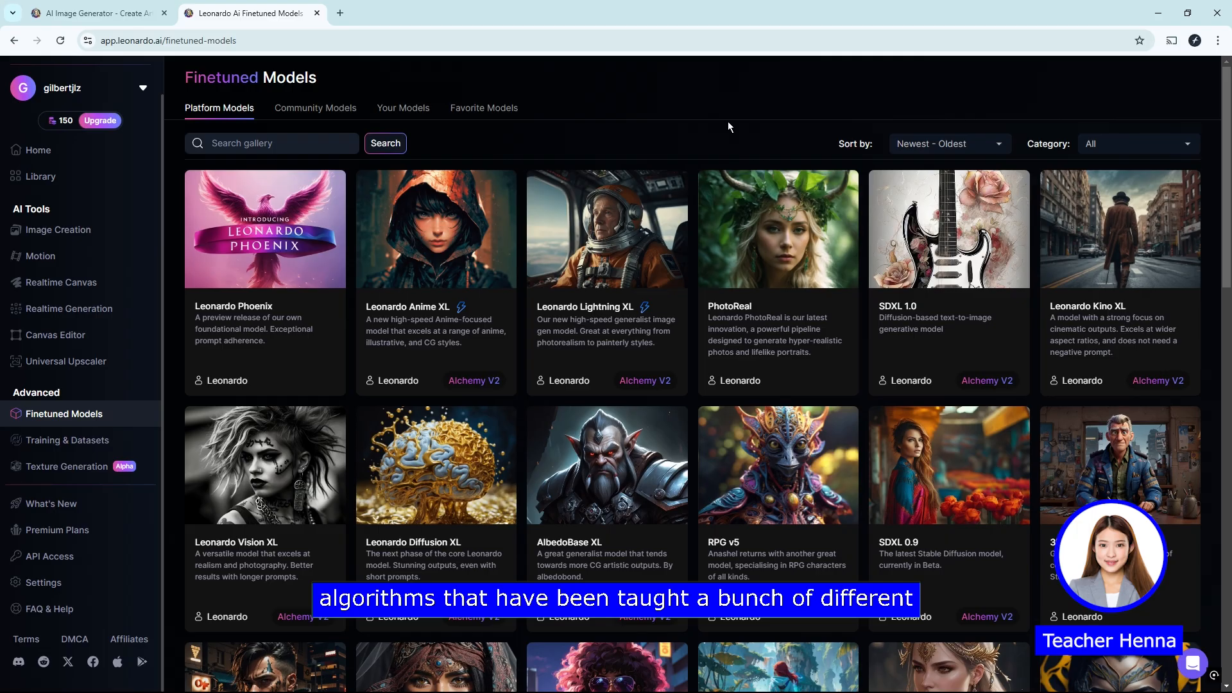
pyautogui.moveTo(1224, 182); pyautogui.dragTo(1222, 316)
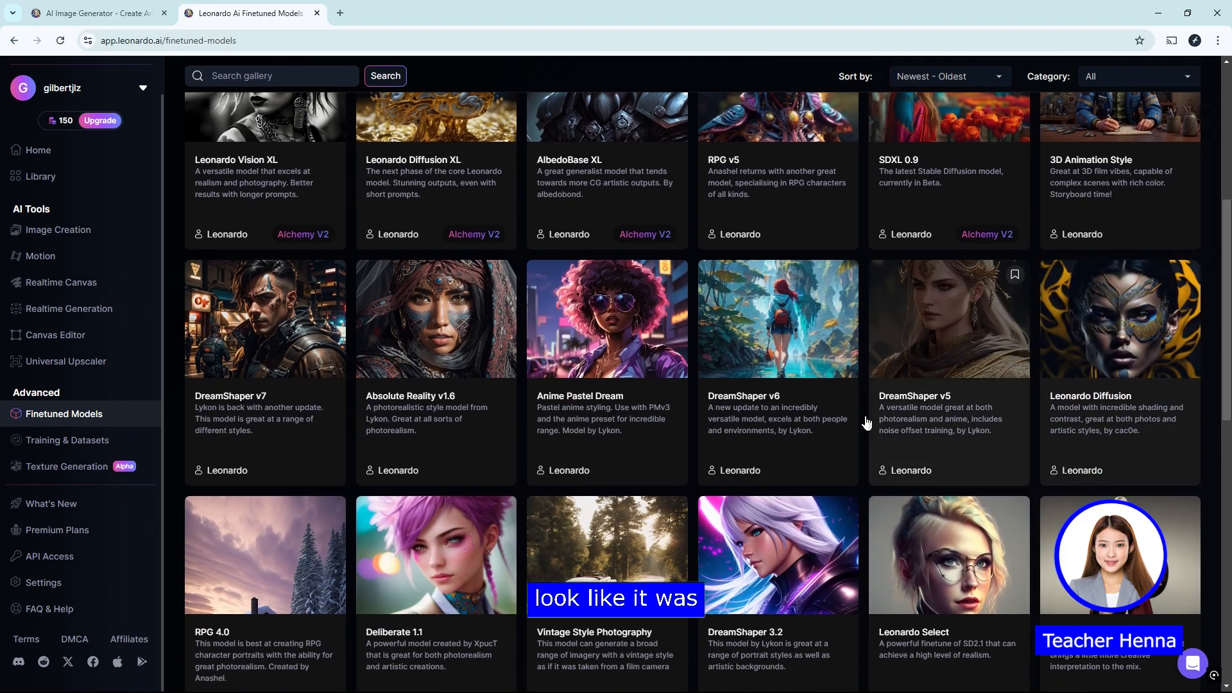
# Step: Return to the home page and browse the Community Creations gallery
pyautogui.click(75, 162)
pyautogui.scroll(-4, 318, 395)
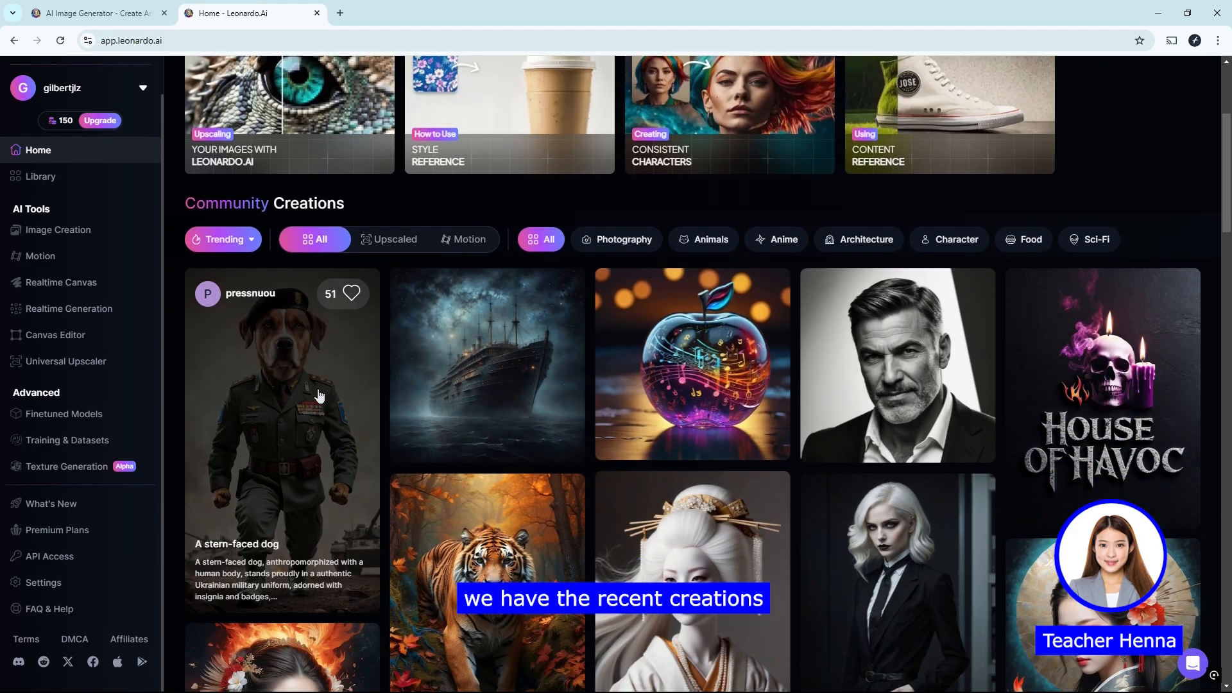
pyautogui.scroll(-1, 319, 395)
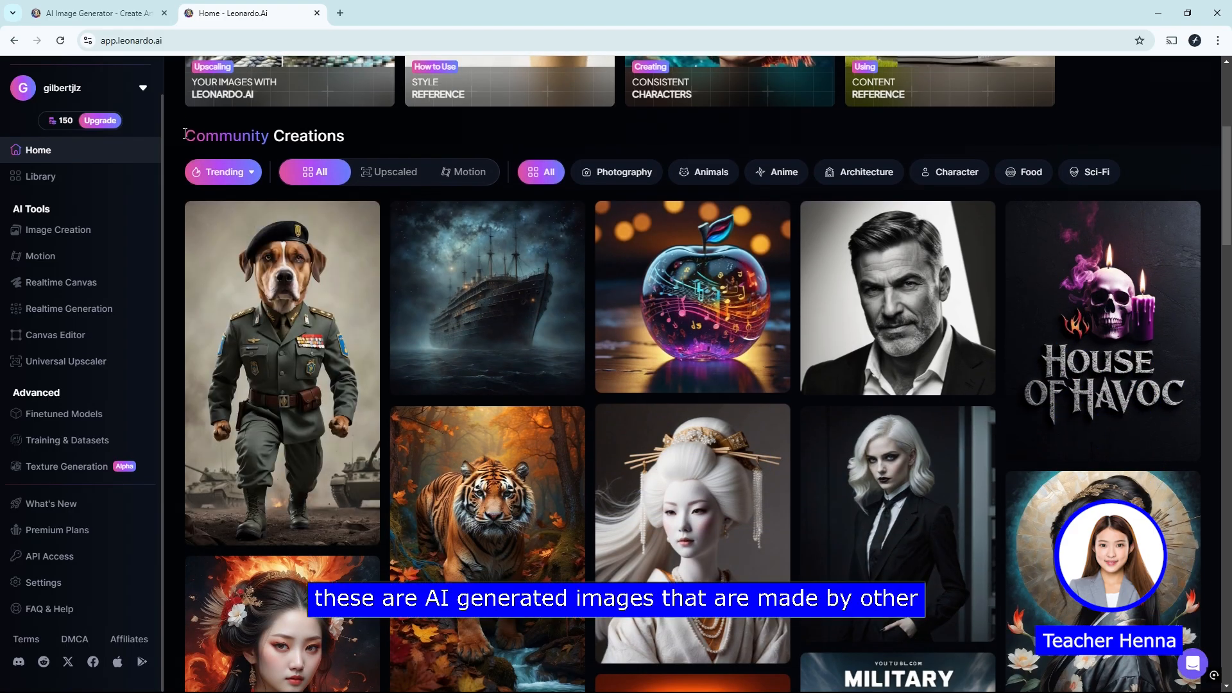
pyautogui.moveTo(185, 134); pyautogui.dragTo(346, 136)
pyautogui.click(347, 136)
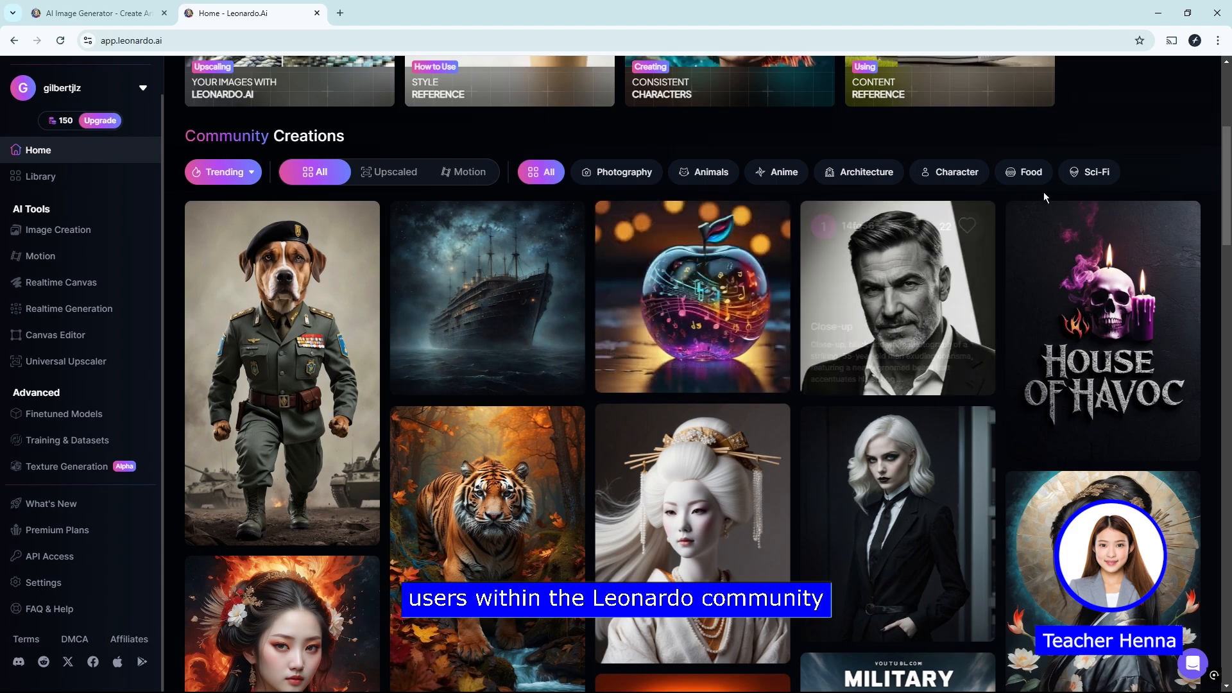
pyautogui.moveTo(1228, 192); pyautogui.dragTo(1229, 310)
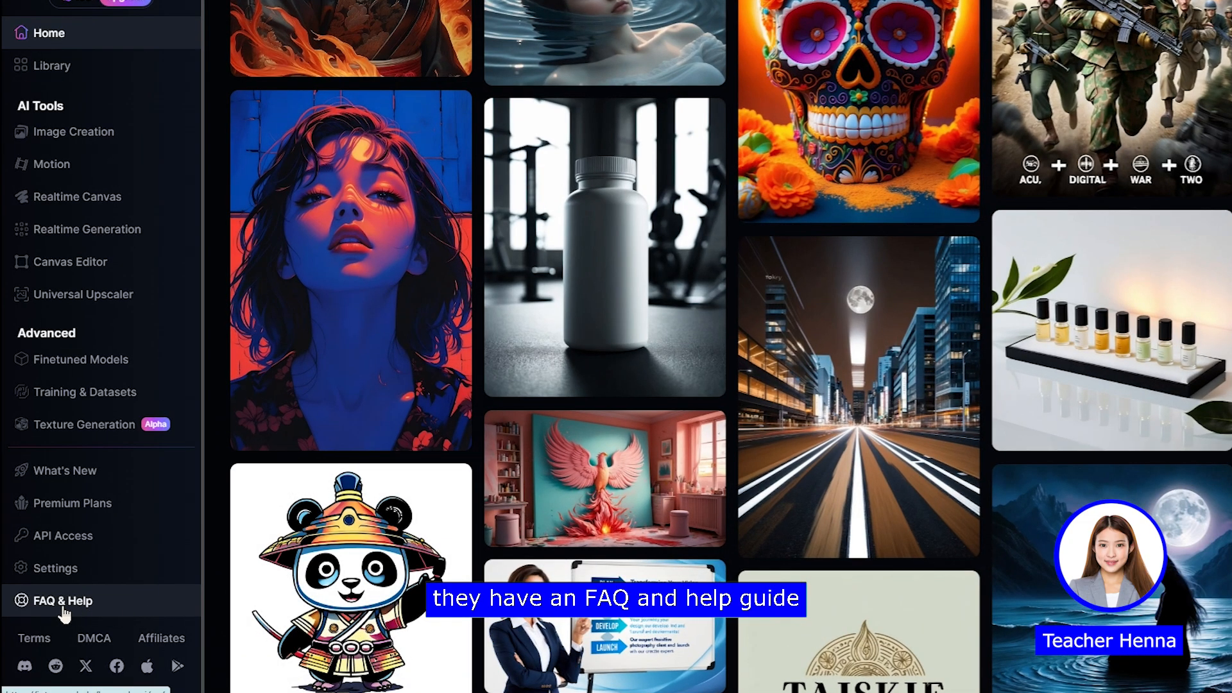
# Step: Open the FAQ & Help guide, look over its topics, and return to the Leonardo.Ai home page
pyautogui.click(63, 610)
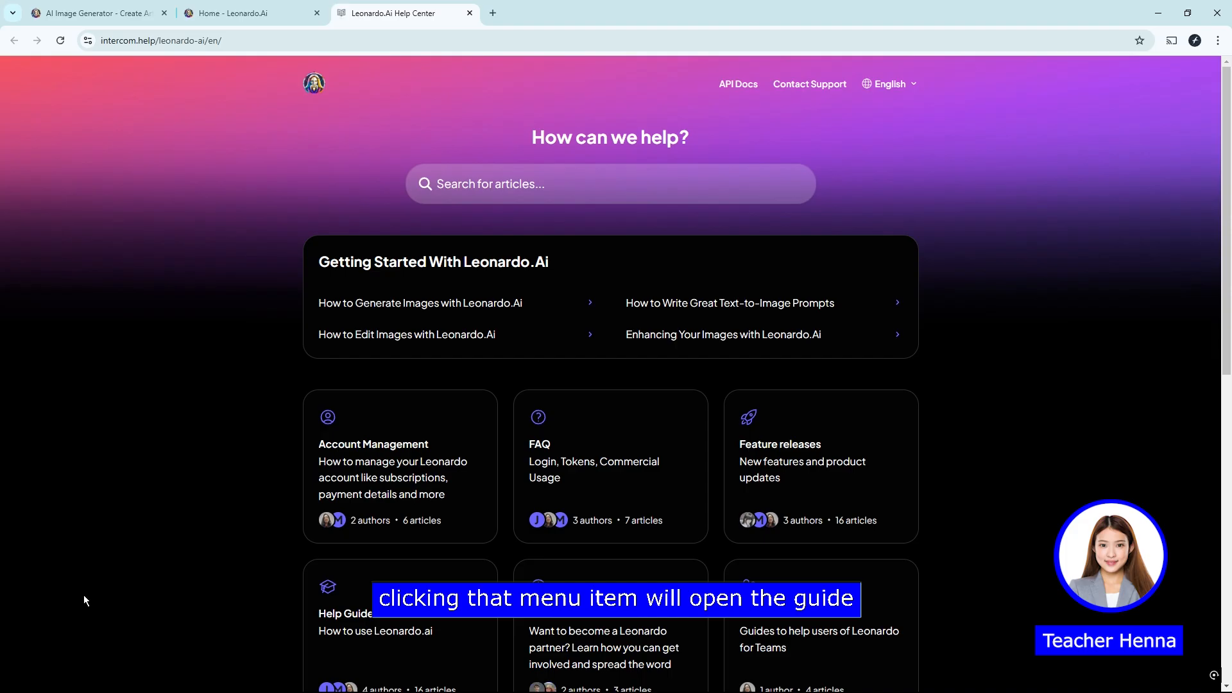
pyautogui.scroll(-4, 101, 581)
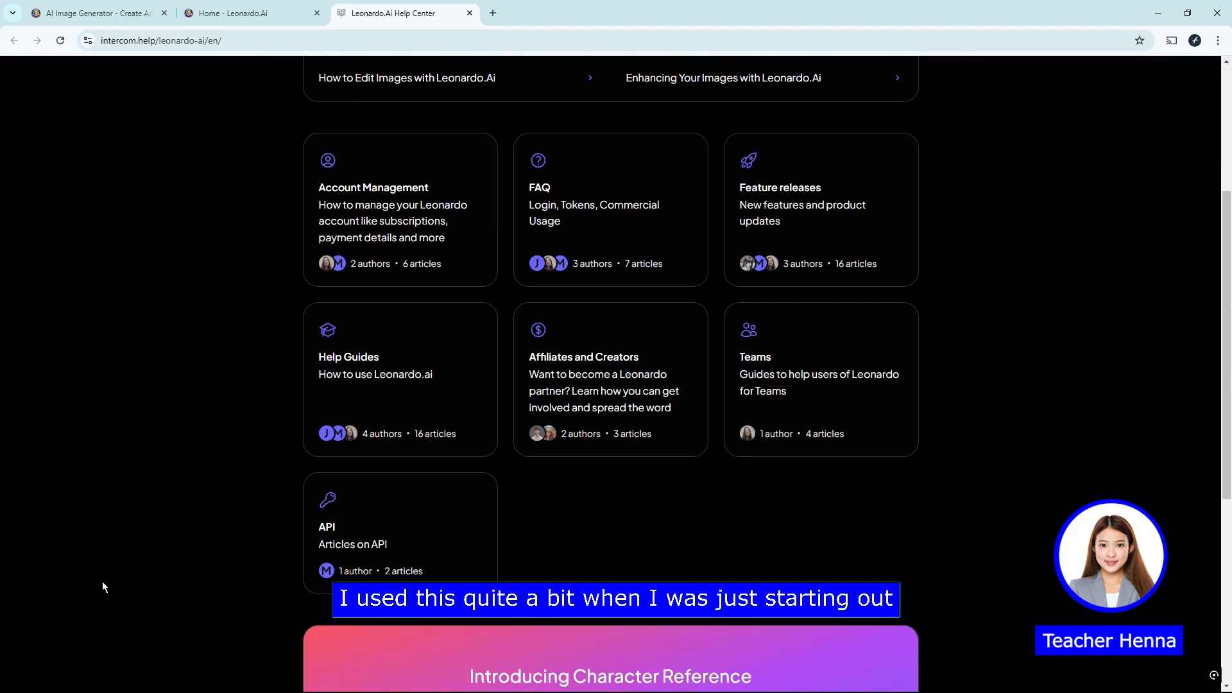
pyautogui.scroll(4, 103, 583)
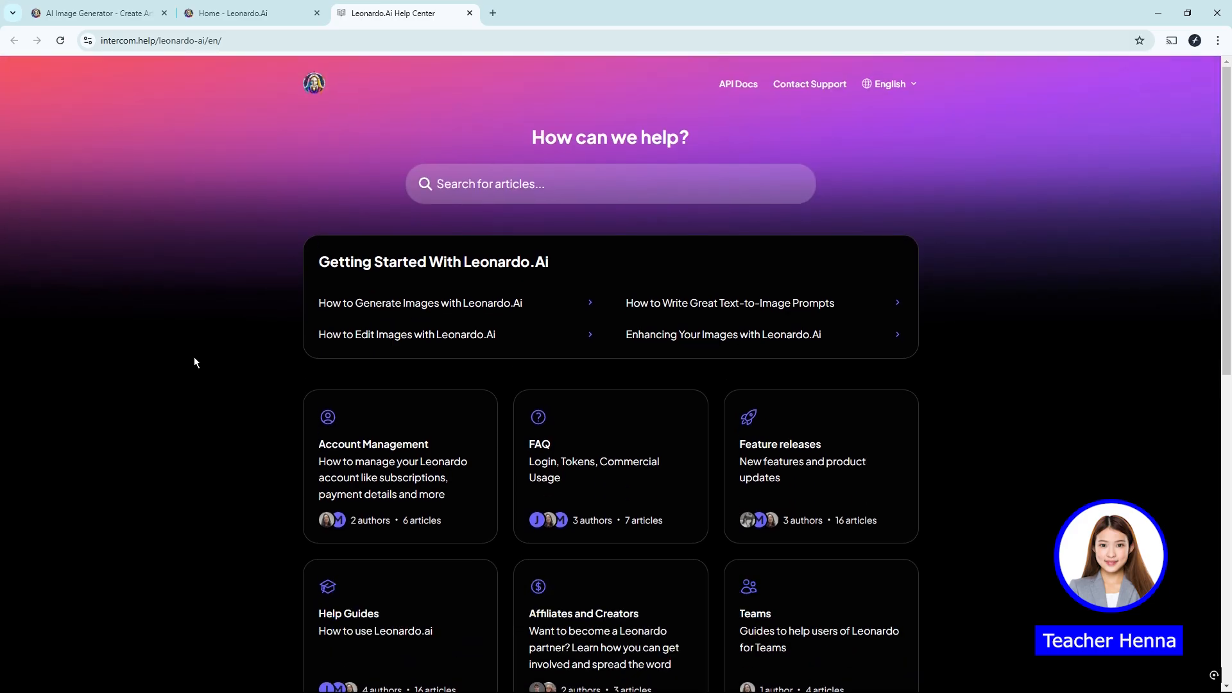
pyautogui.click(232, 13)
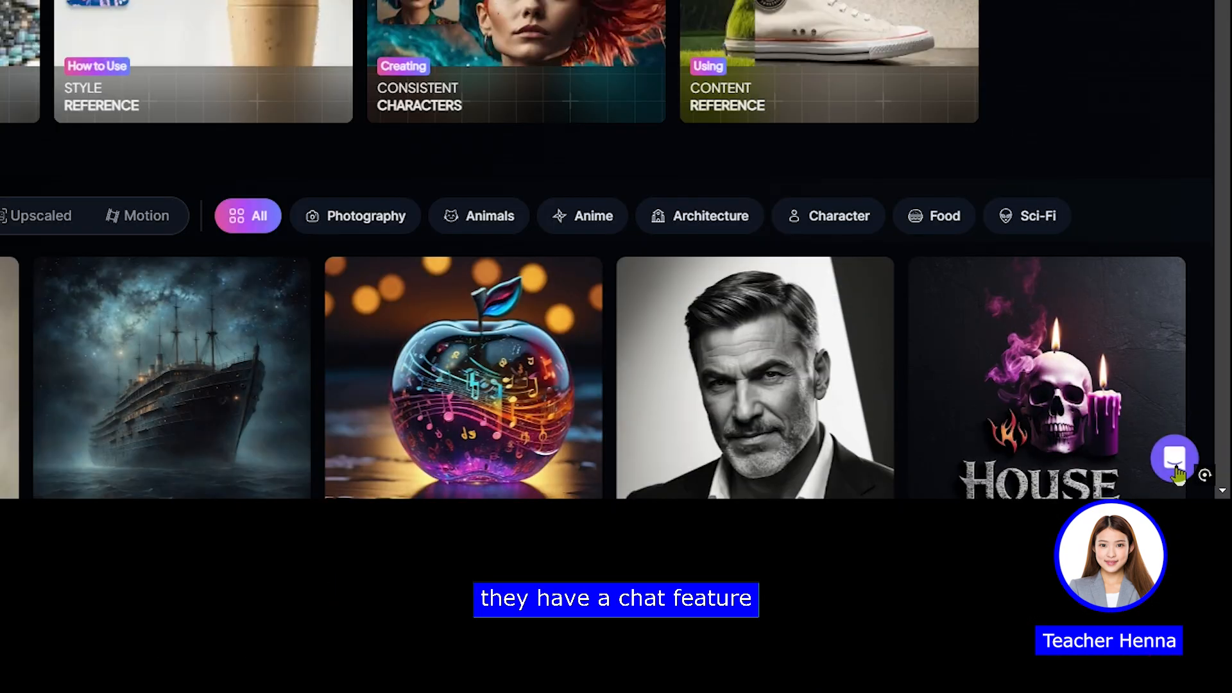
# Step: Read the "How to Generate Images with Leonardo.Ai" article in the support chat, and close the chat
pyautogui.click(1178, 472)
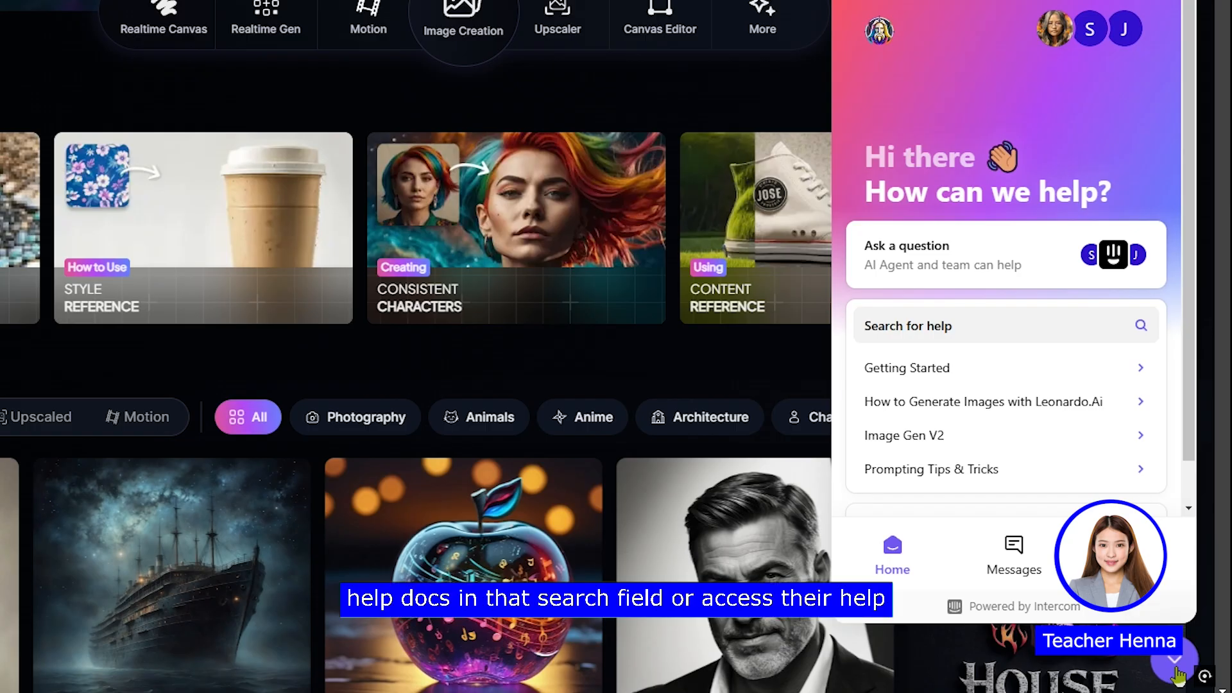
pyautogui.click(974, 403)
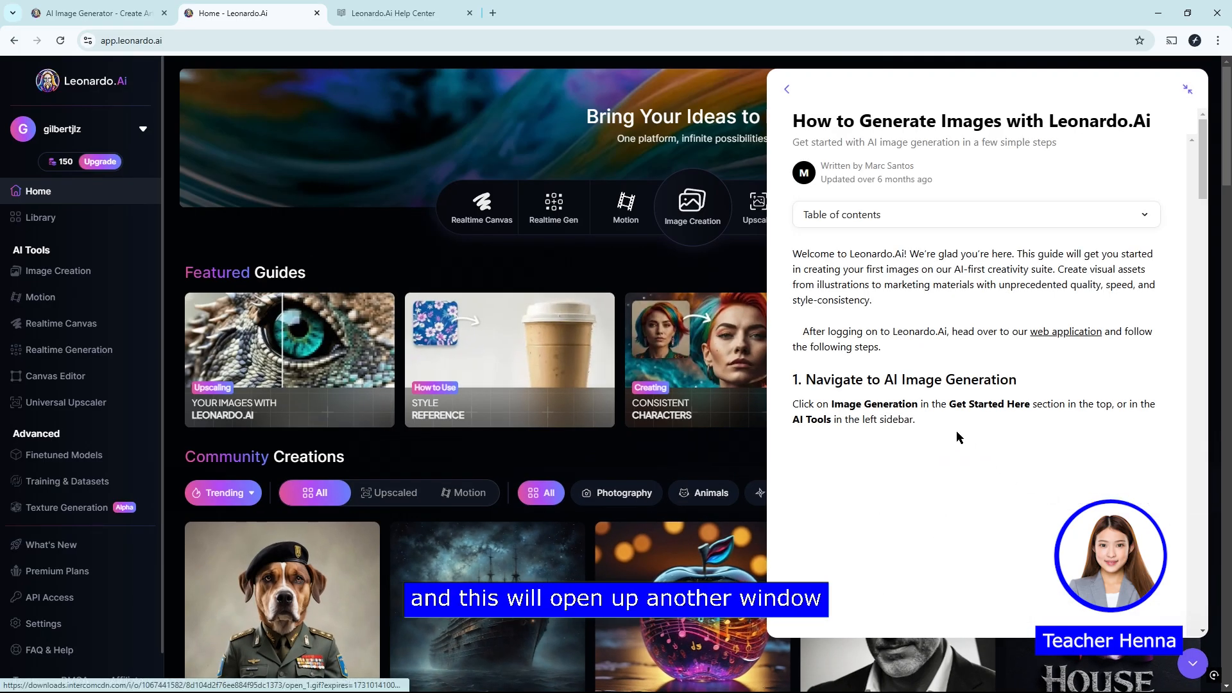
pyautogui.scroll(-3, 911, 513)
pyautogui.scroll(-1, 931, 442)
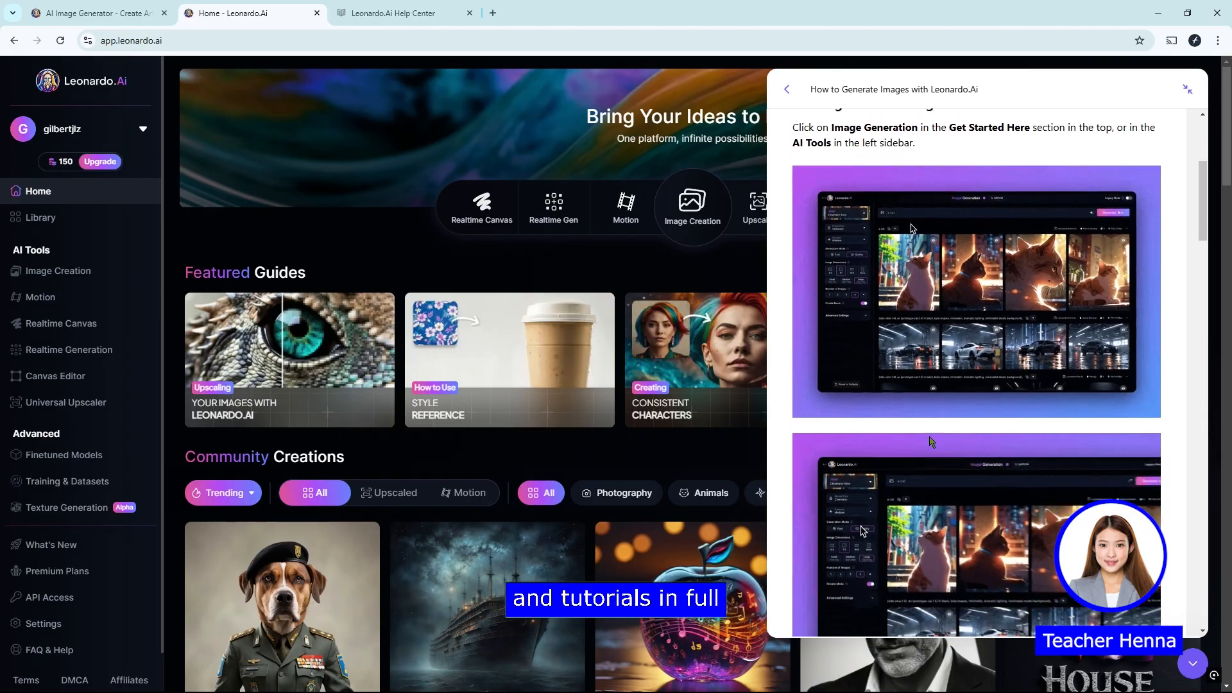
pyautogui.scroll(-1, 932, 442)
pyautogui.scroll(-5, 930, 438)
pyautogui.scroll(-1, 930, 438)
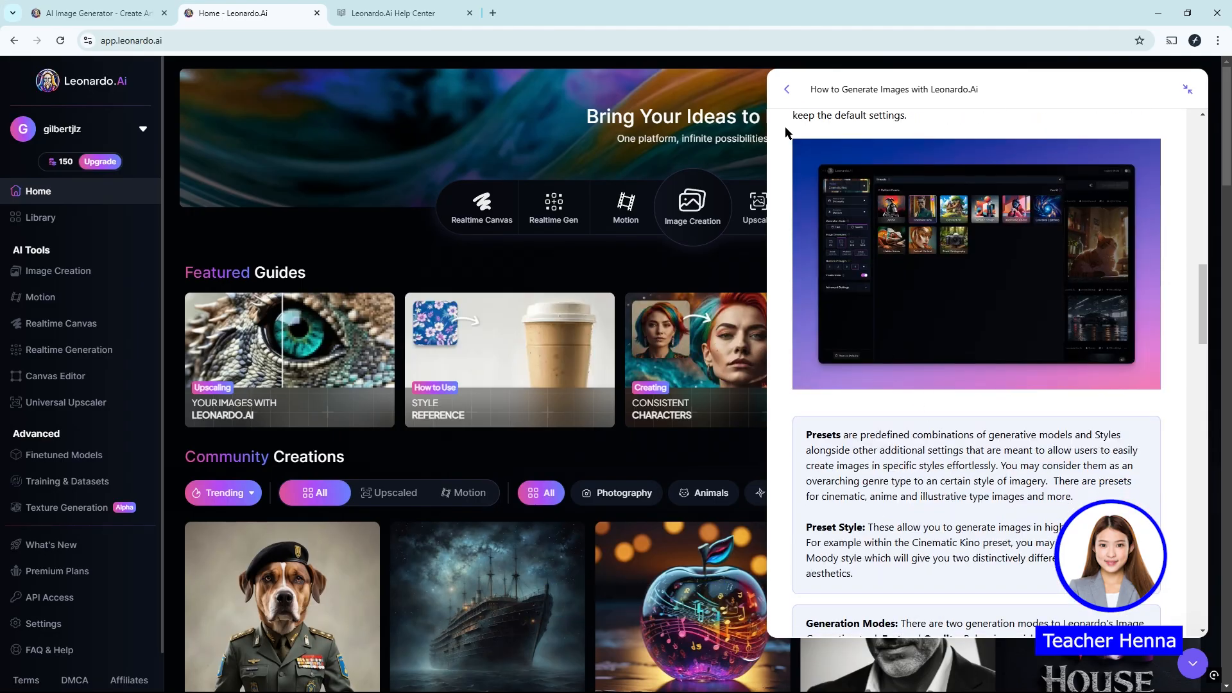
pyautogui.click(1192, 663)
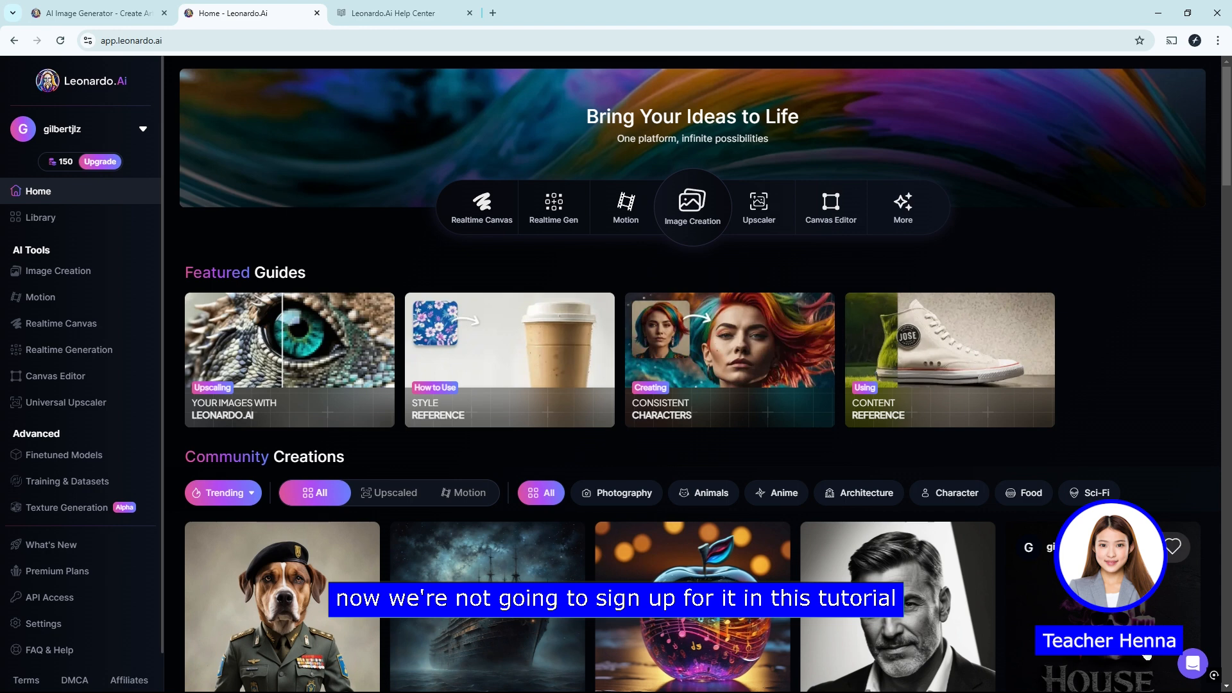
# Step: Switch to the Leonardo.Ai Discord server and look through its announcements channel
pyautogui.scroll(-1, 14, 637)
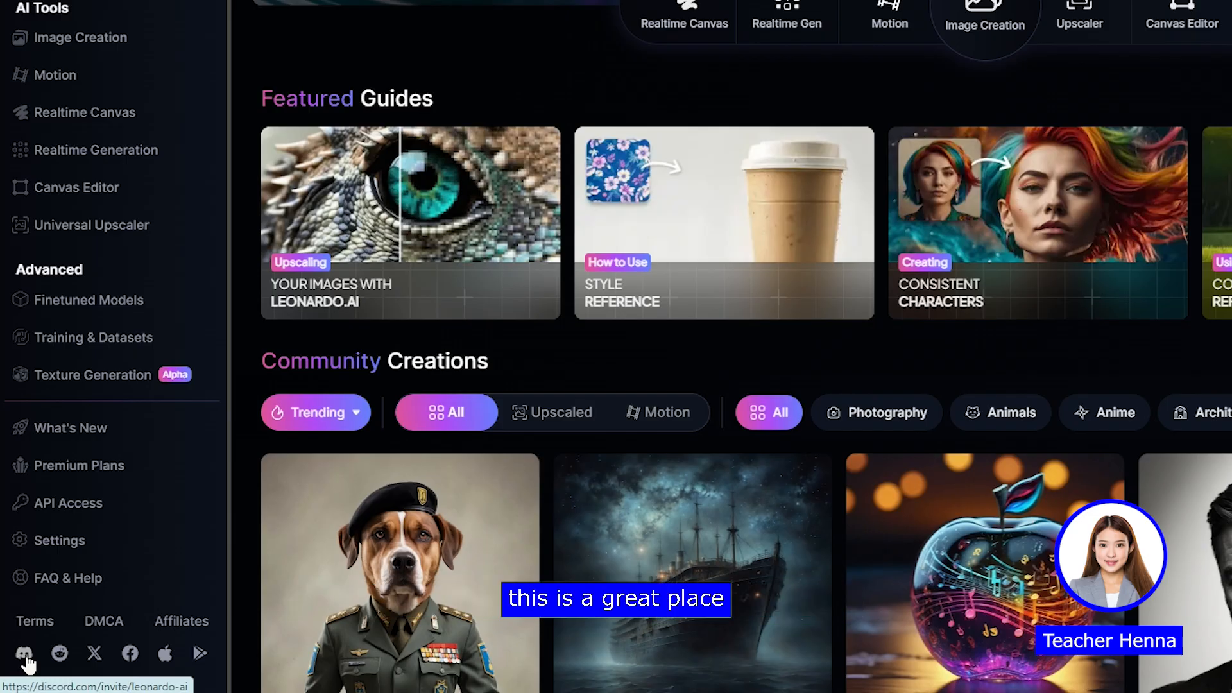
pyautogui.click(24, 654)
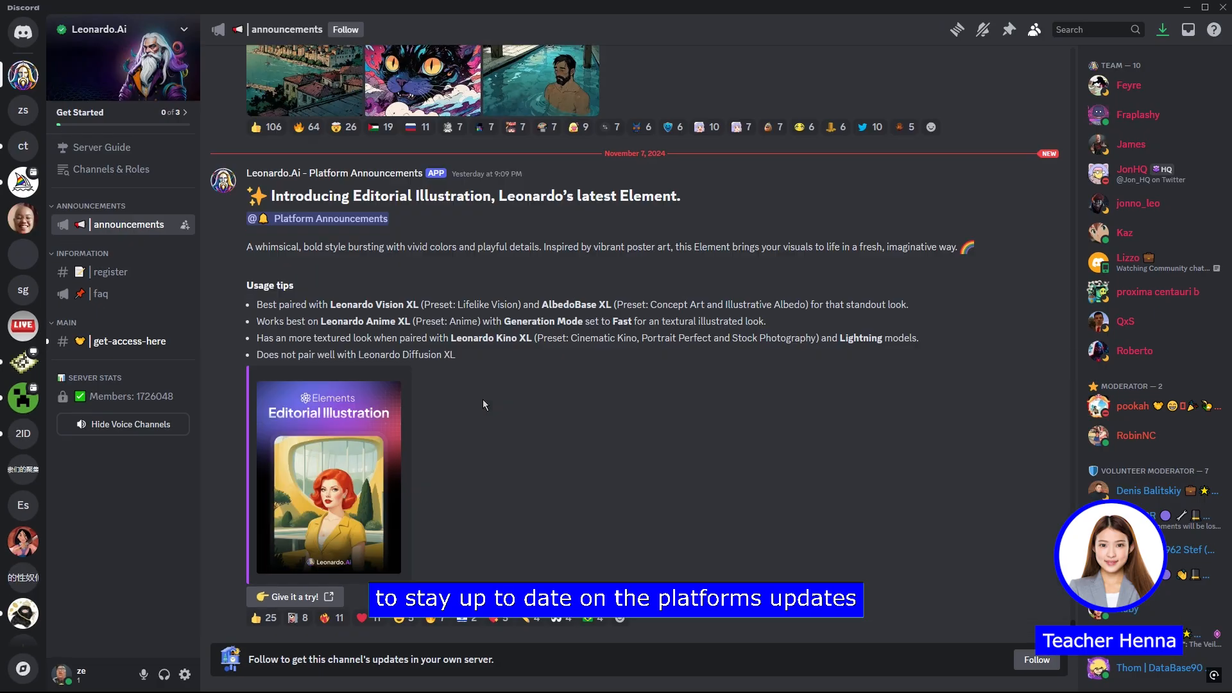
pyautogui.scroll(5, 482, 399)
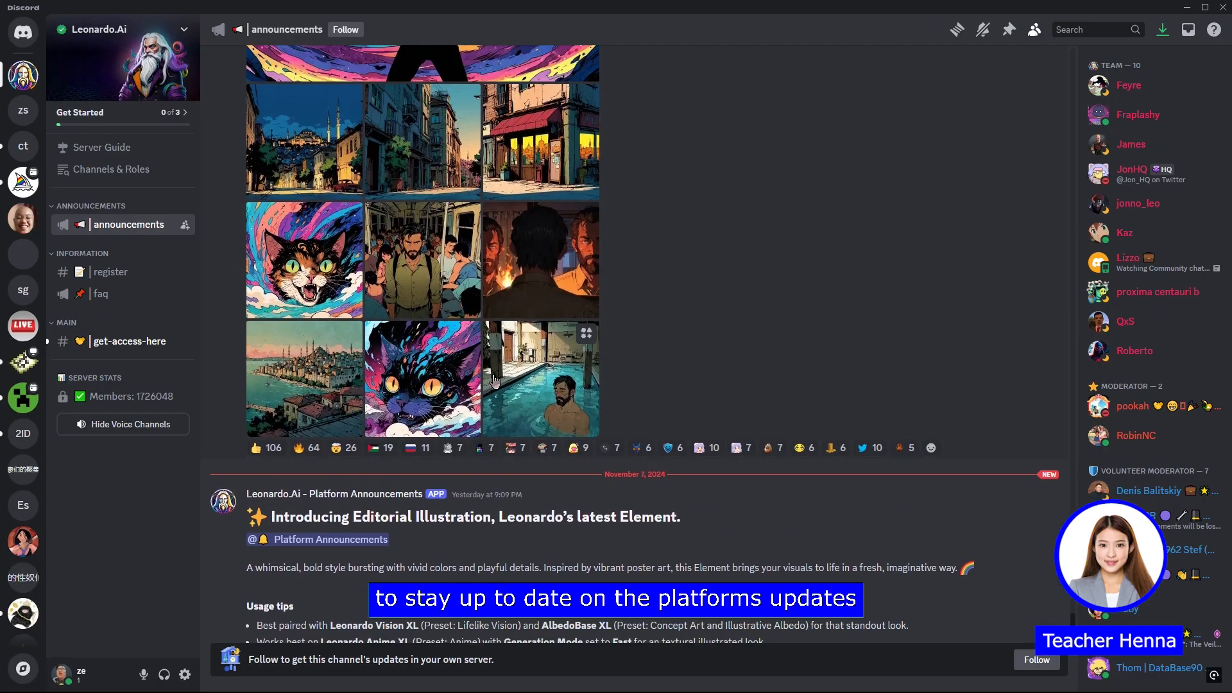
pyautogui.scroll(15, 494, 382)
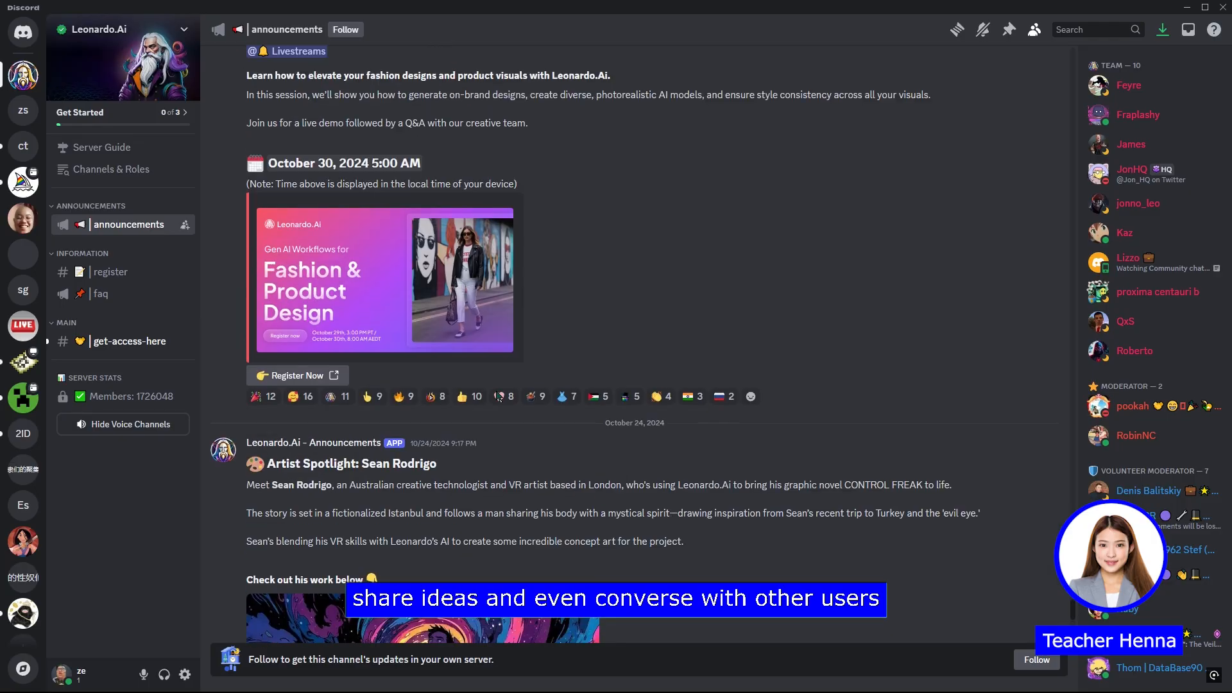
pyautogui.scroll(15, 497, 397)
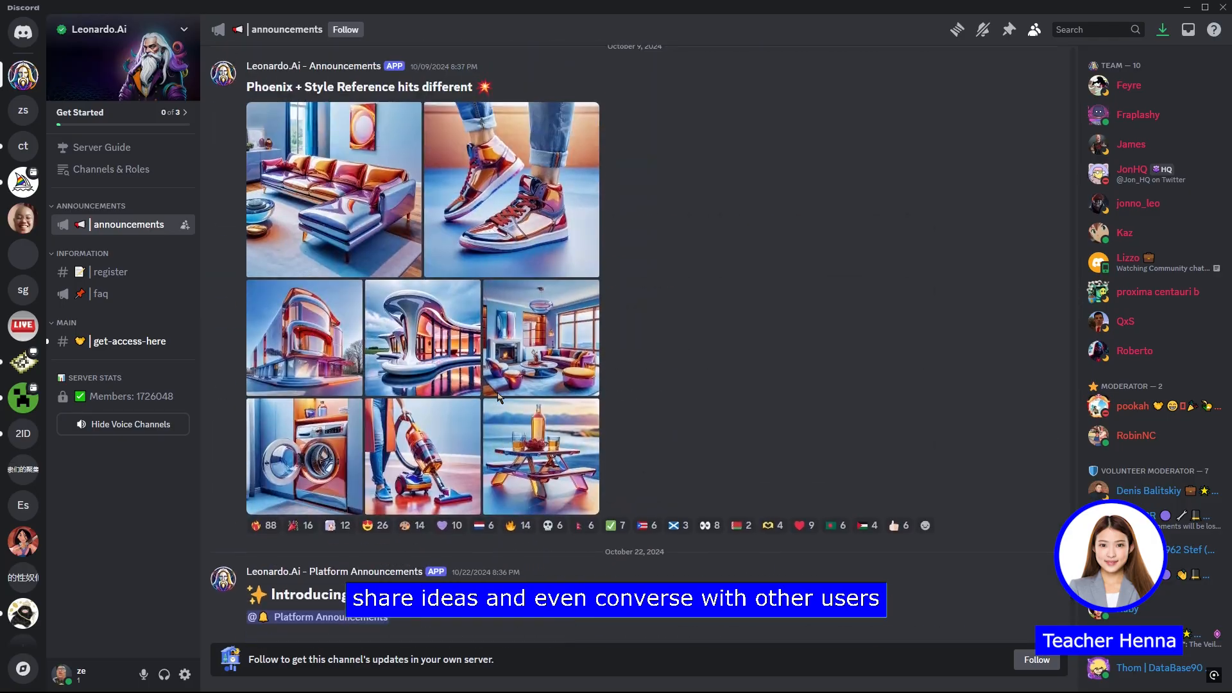
pyautogui.scroll(15, 497, 394)
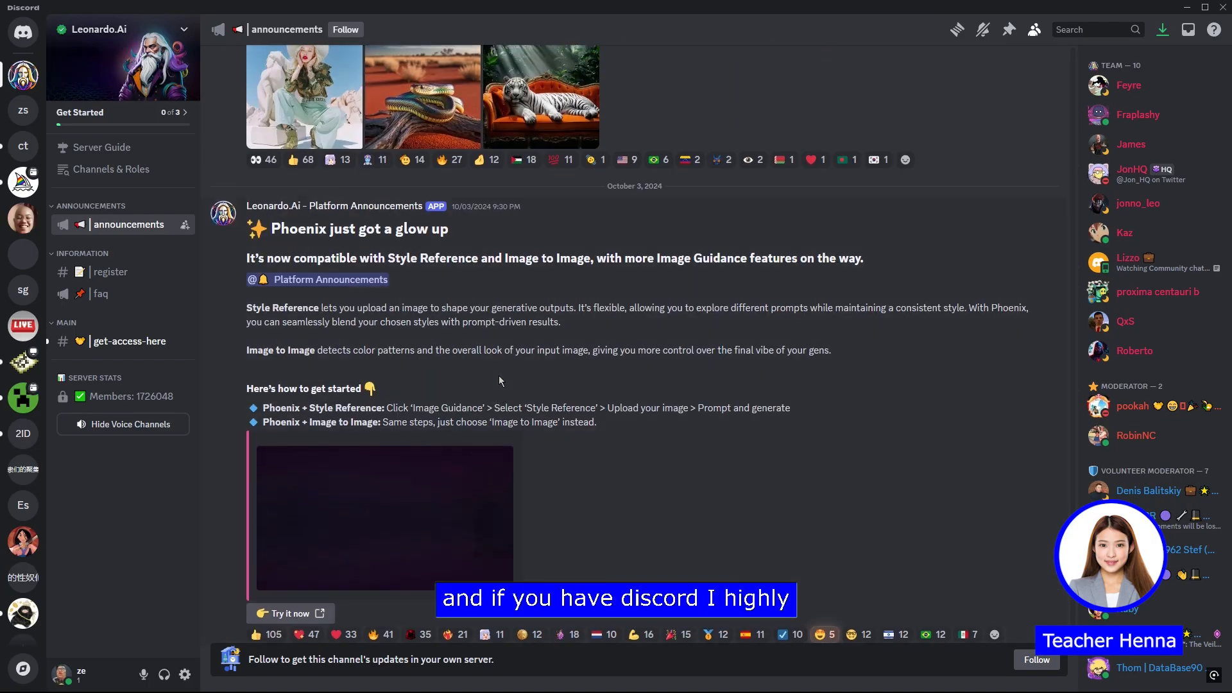
pyautogui.scroll(6, 499, 380)
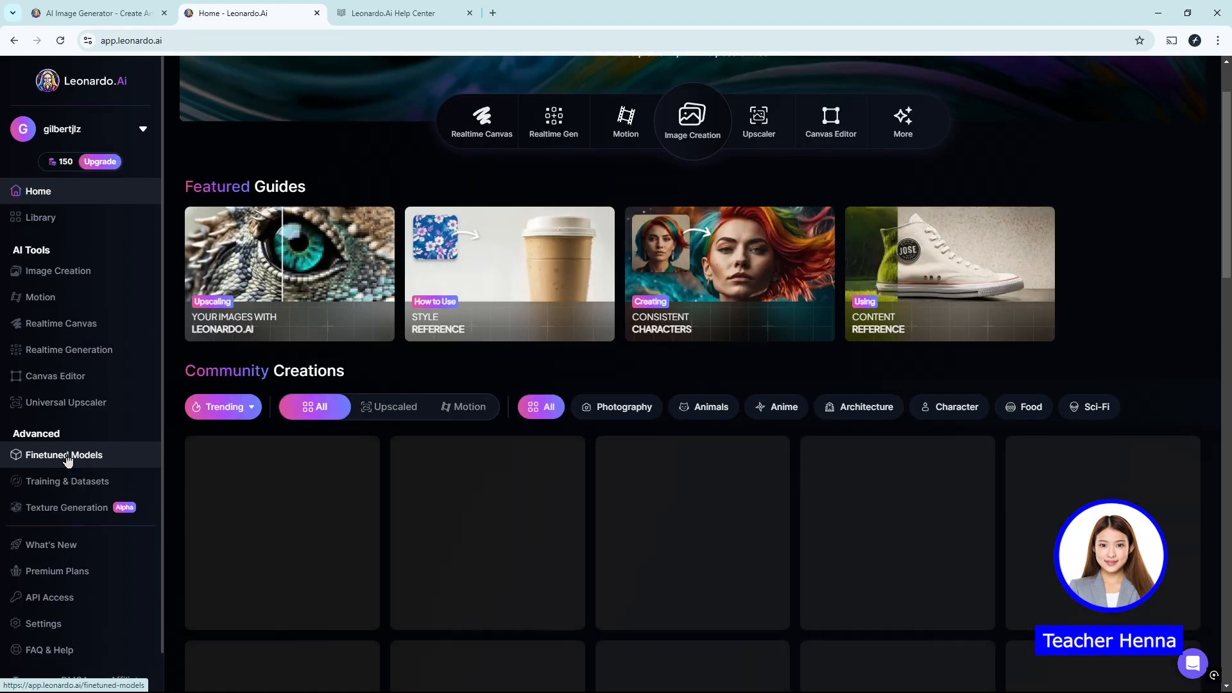
# Step: Open the image generation page through a model in Finetuned Models, and dismiss the Leonardo Alchemy welcome message
pyautogui.scroll(-5, 693, 372)
pyautogui.click(64, 455)
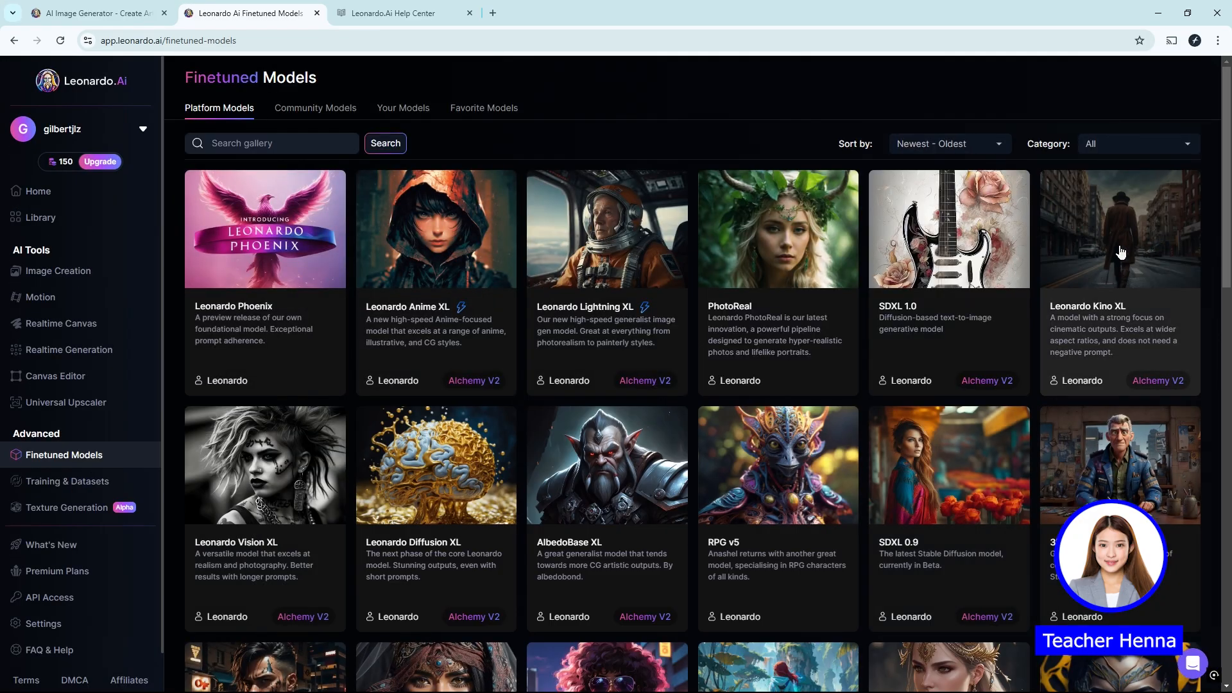
pyautogui.click(999, 414)
pyautogui.click(842, 308)
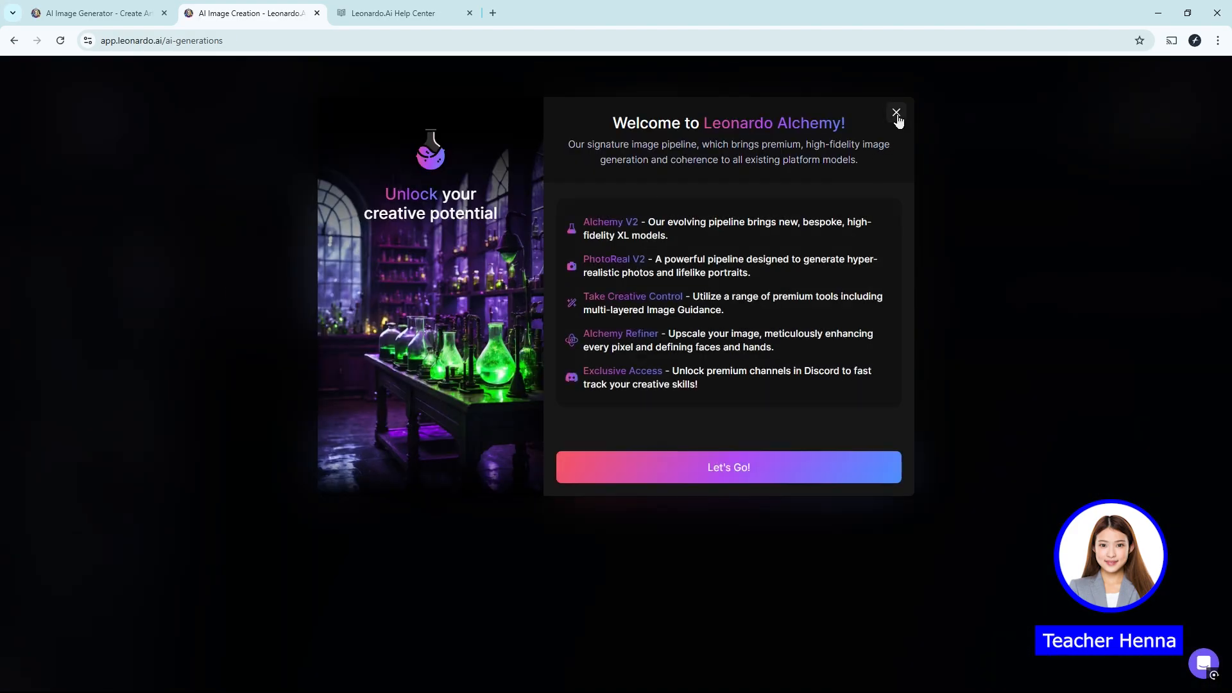
pyautogui.click(896, 113)
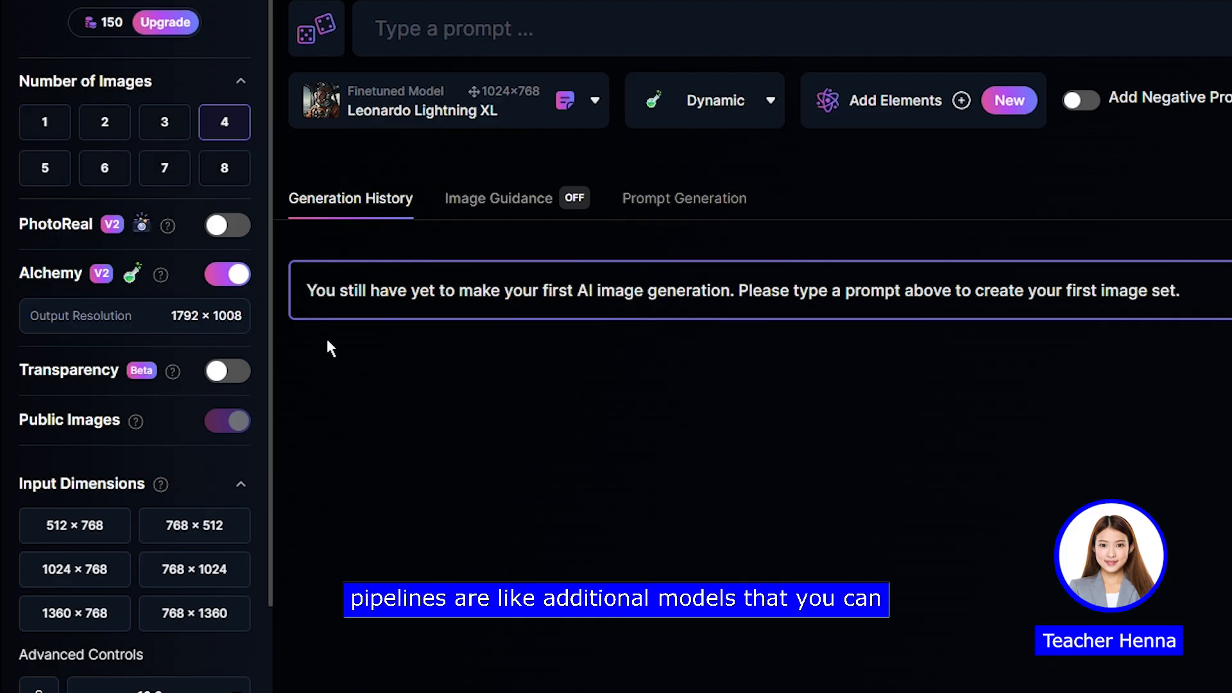
# Step: Try switching the PhotoReal pipeline on and back off
pyautogui.click(224, 232)
pyautogui.click(230, 236)
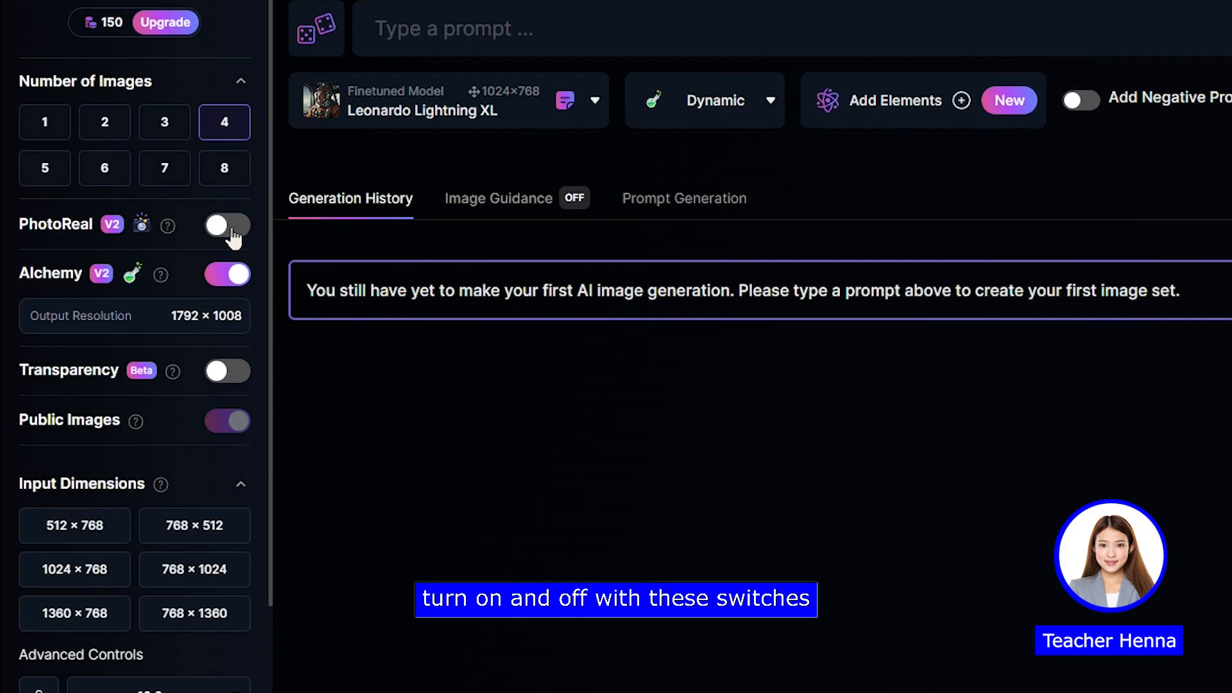
pyautogui.click(232, 236)
pyautogui.click(232, 236)
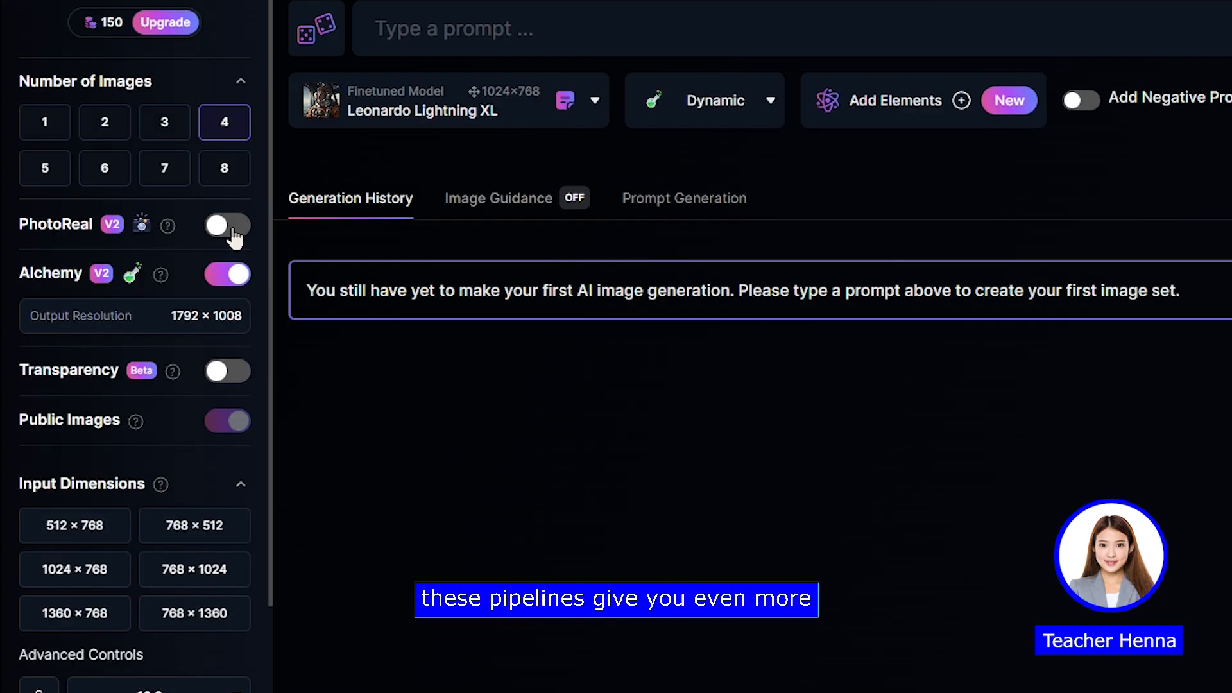
pyautogui.click(234, 236)
pyautogui.click(235, 237)
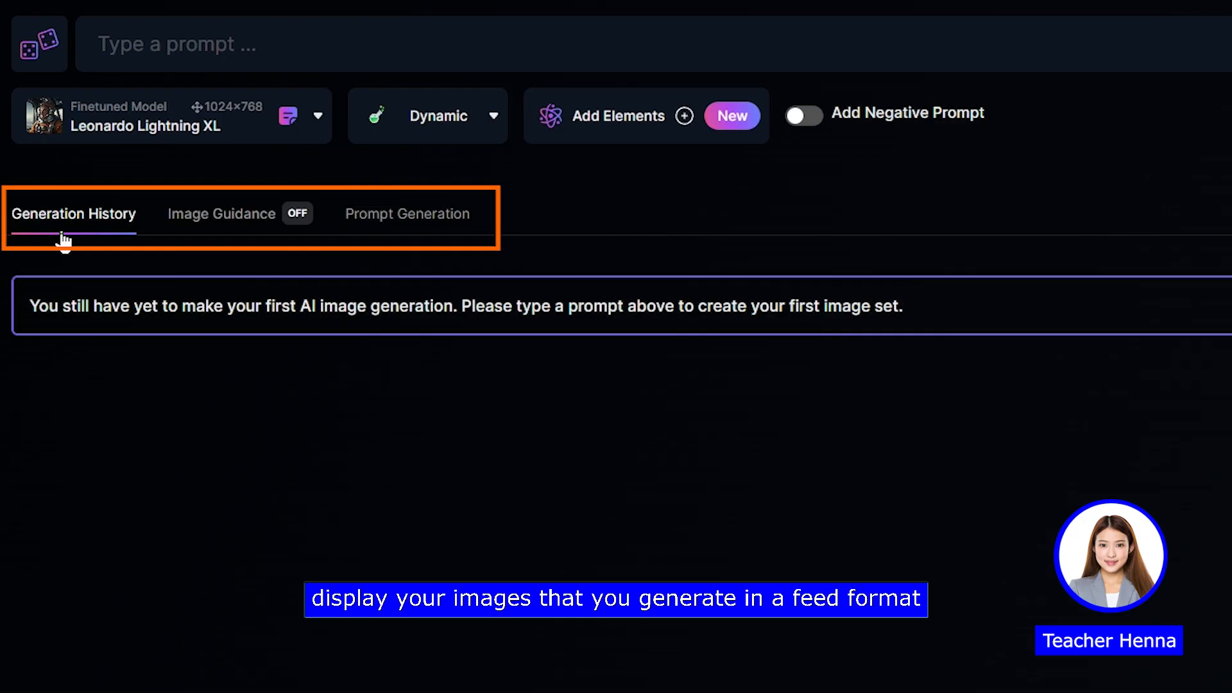
# Step: Show the Image Guidance options for the image generation
pyautogui.click(262, 237)
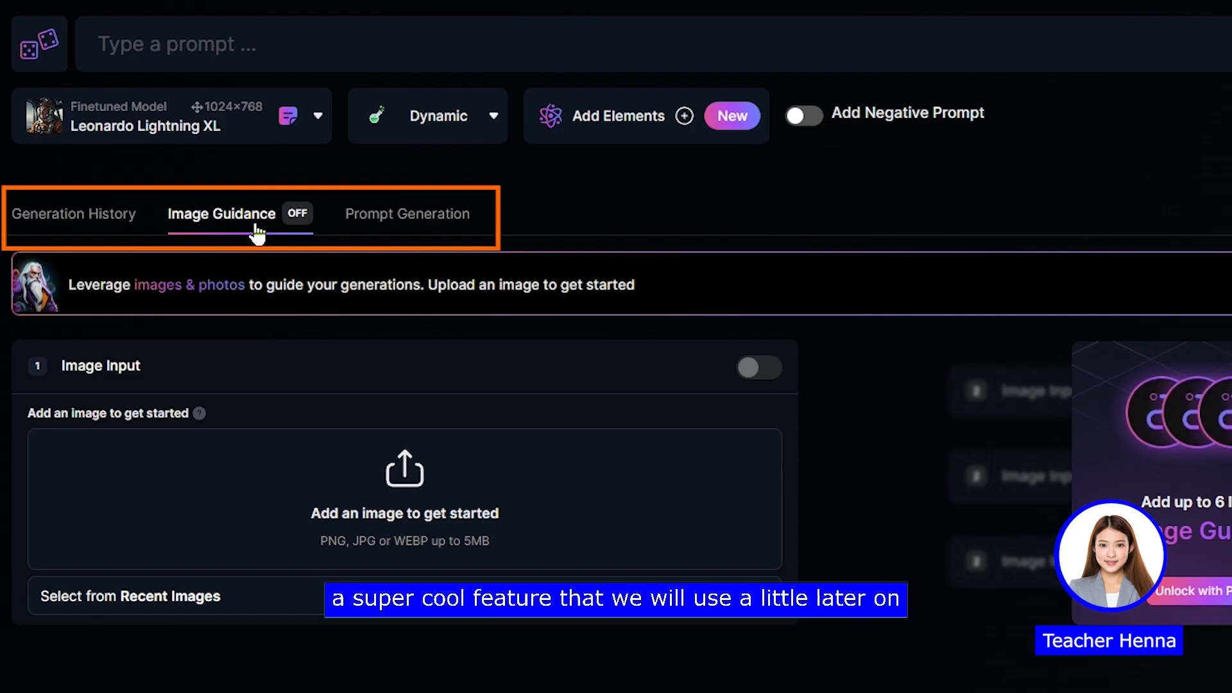
# Step: Show the Prompt Generation options, and set the finetuned model to DreamShaper v7
pyautogui.click(393, 238)
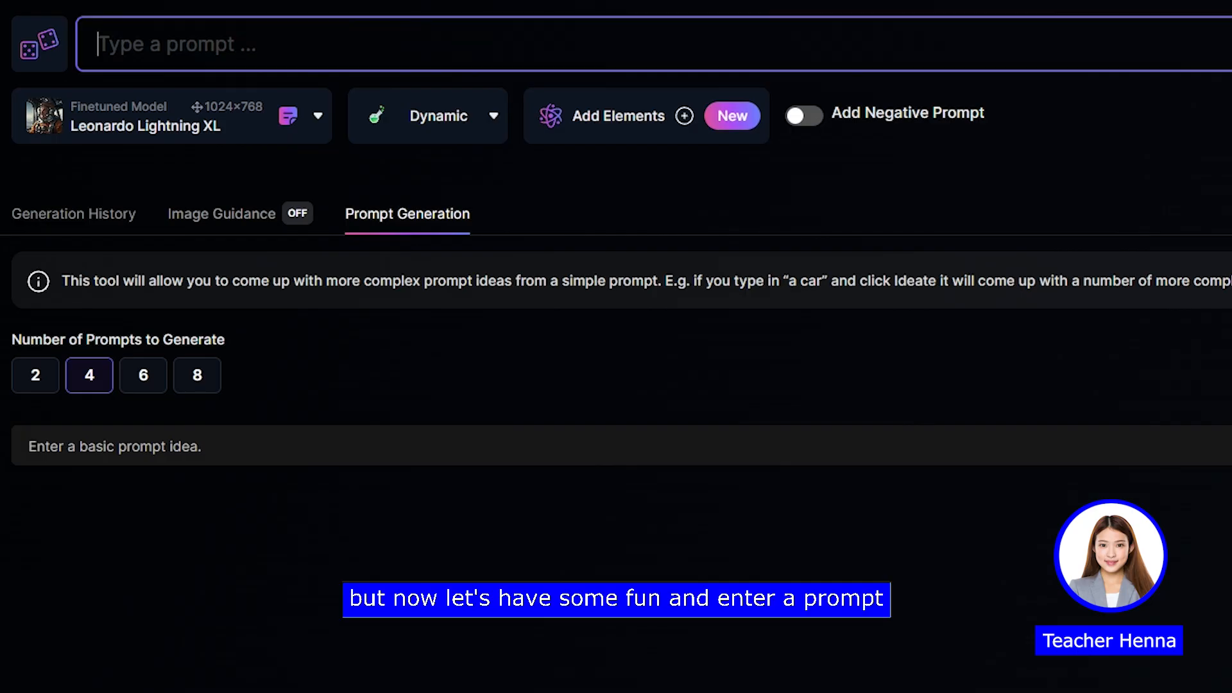
pyautogui.click(115, 132)
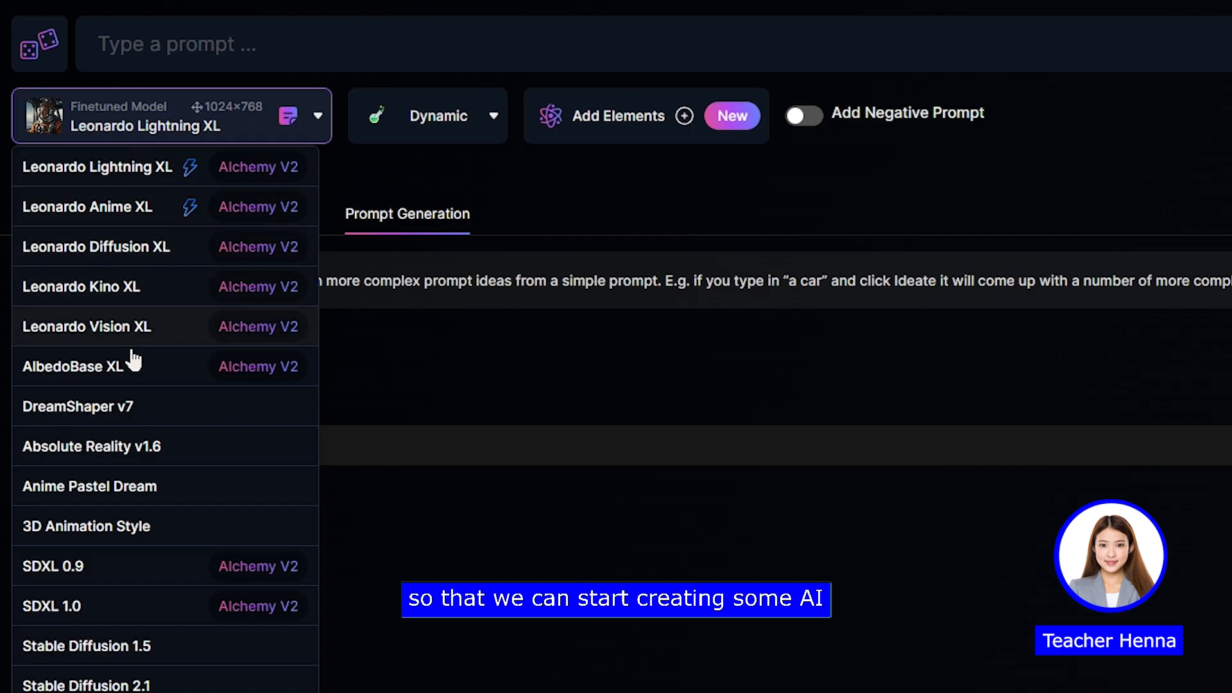
pyautogui.click(96, 408)
# Step: Enter the image prompt "old hollywood style portrait of a women, black and white mid 30s , serious expression , detailed film noir"
pyautogui.click(221, 29)
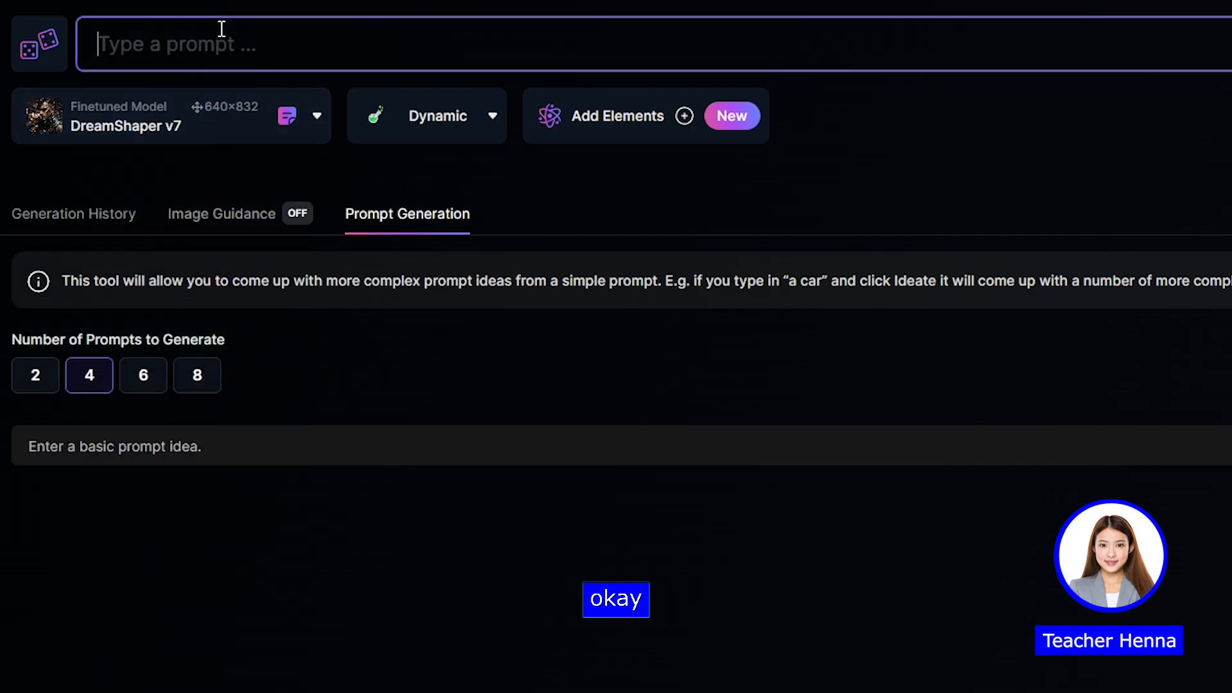
pyautogui.write('old hollt')
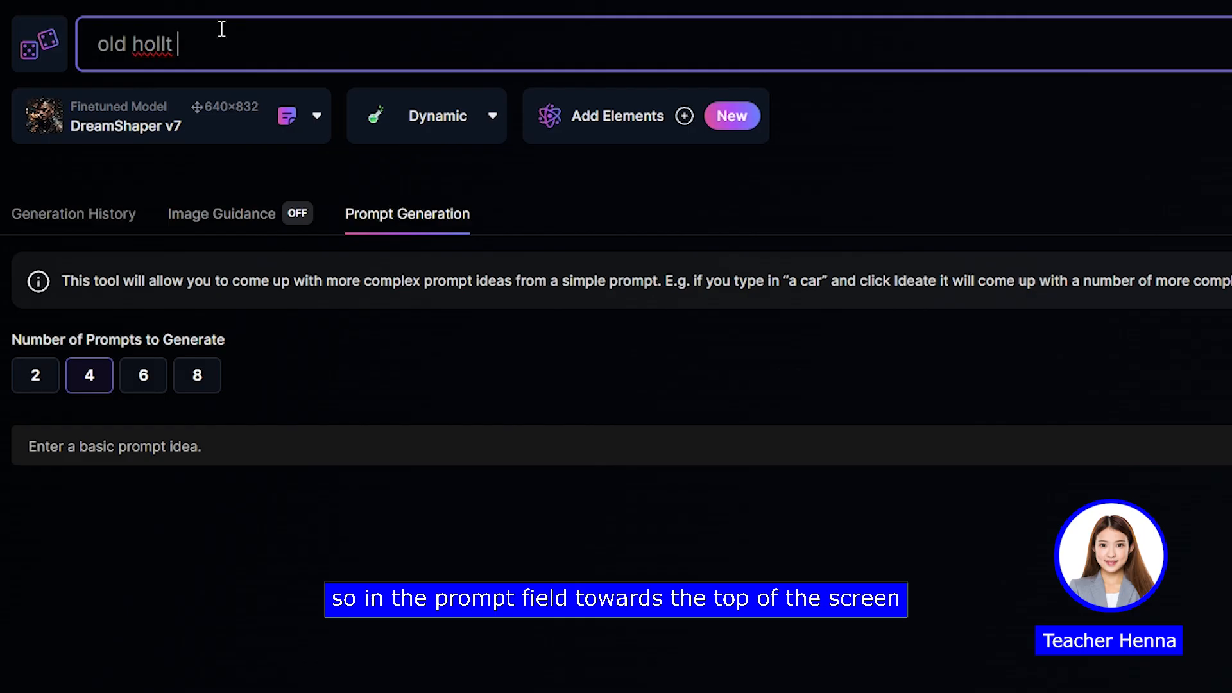
pyautogui.press('BackSpace')
pyautogui.write('ywood')
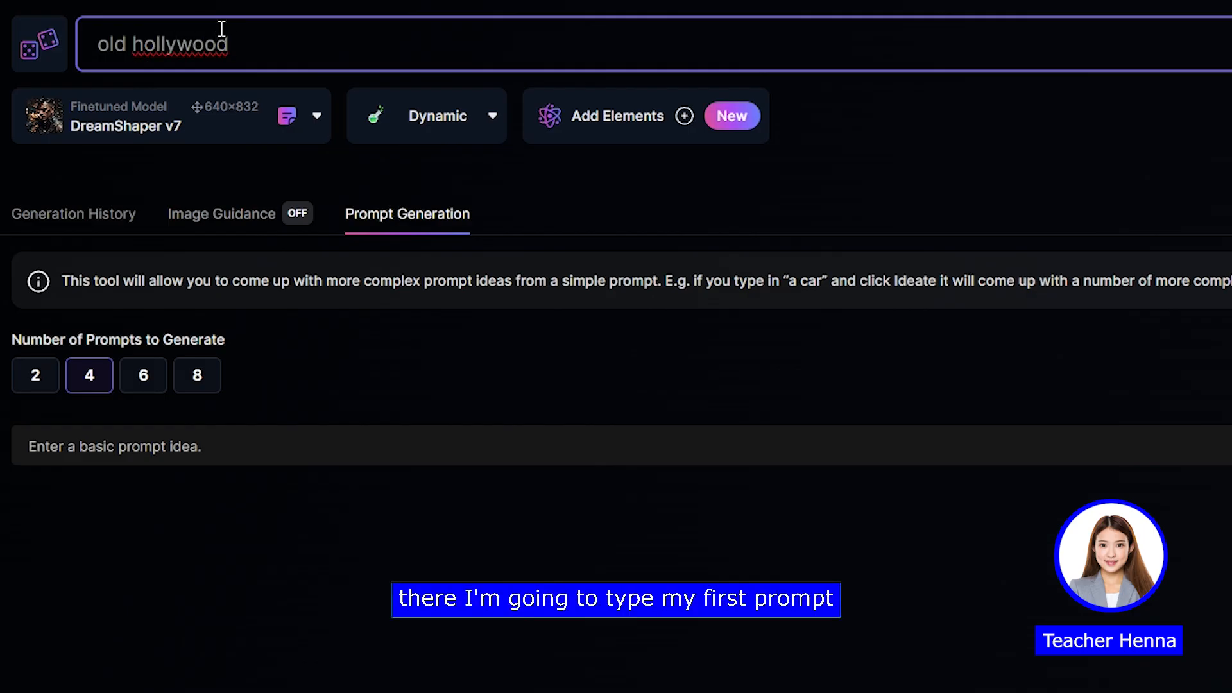
pyautogui.write(' style por')
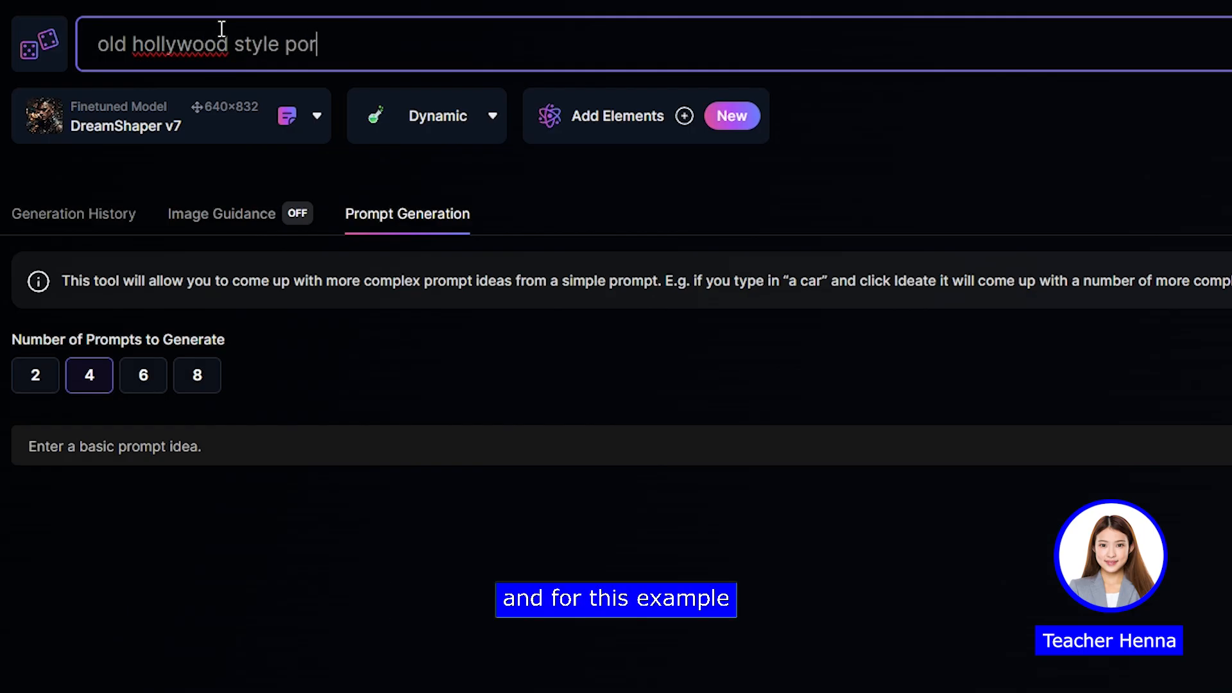
pyautogui.write('trait of a women')
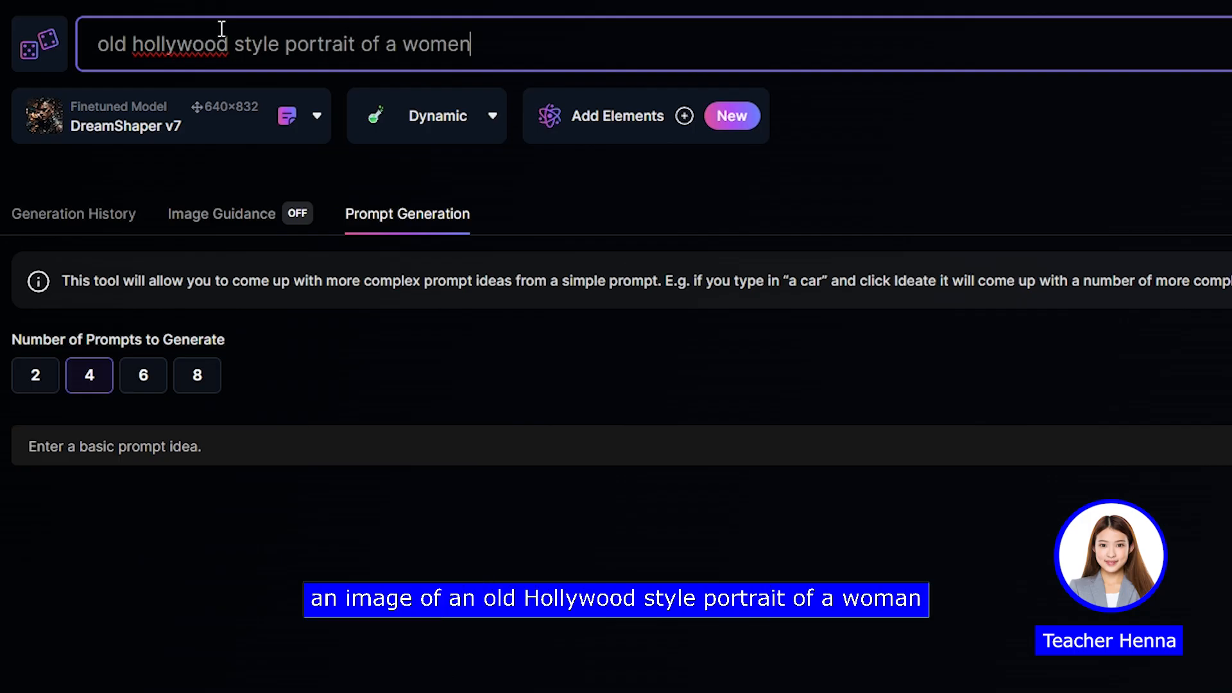
pyautogui.write(', black and white ')
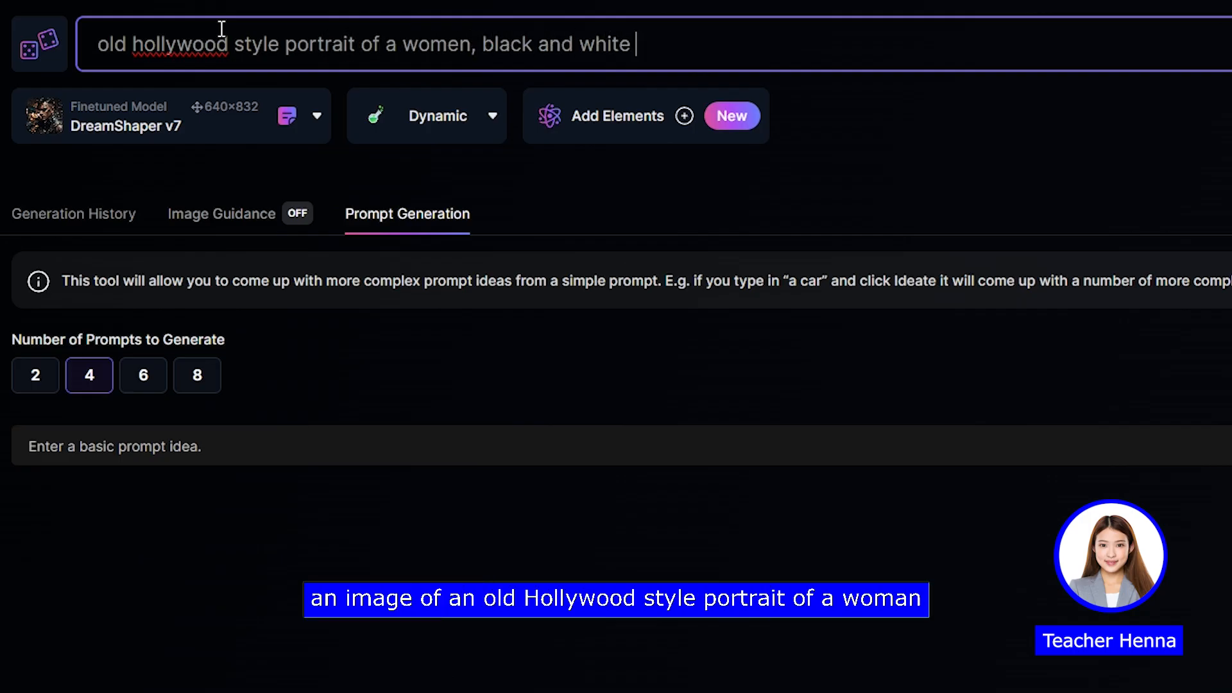
pyautogui.write('mid 30s ,')
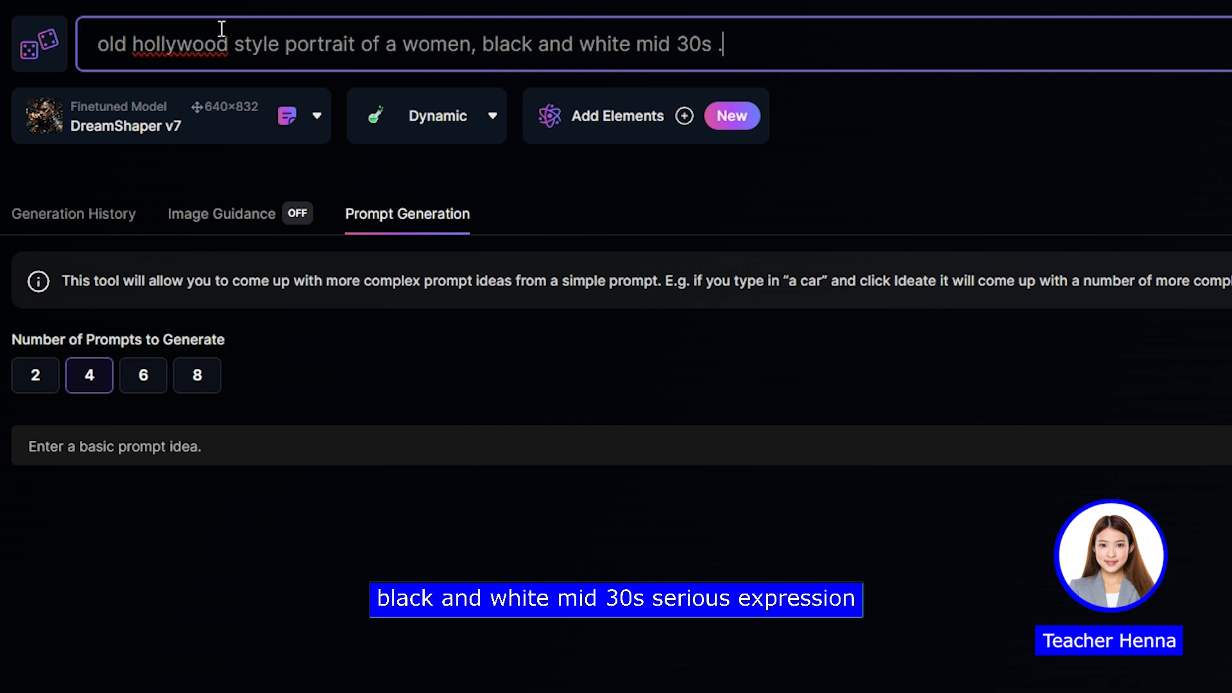
pyautogui.write(' serious expression ')
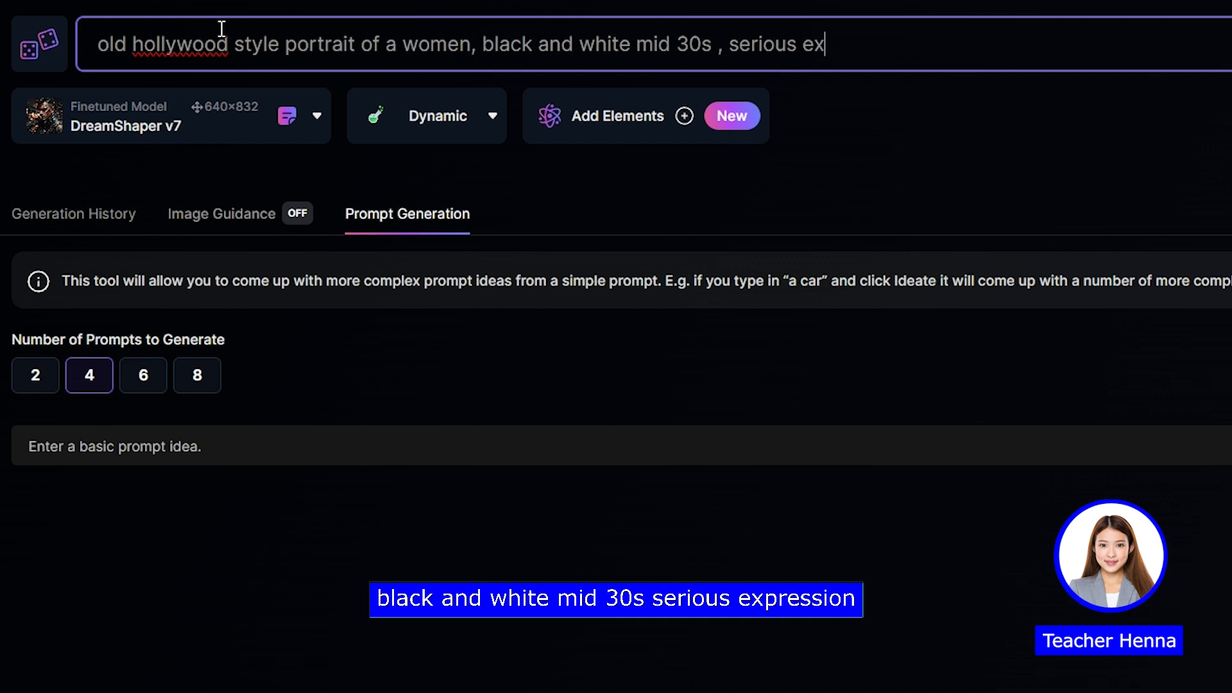
pyautogui.write(', detailed film noir')
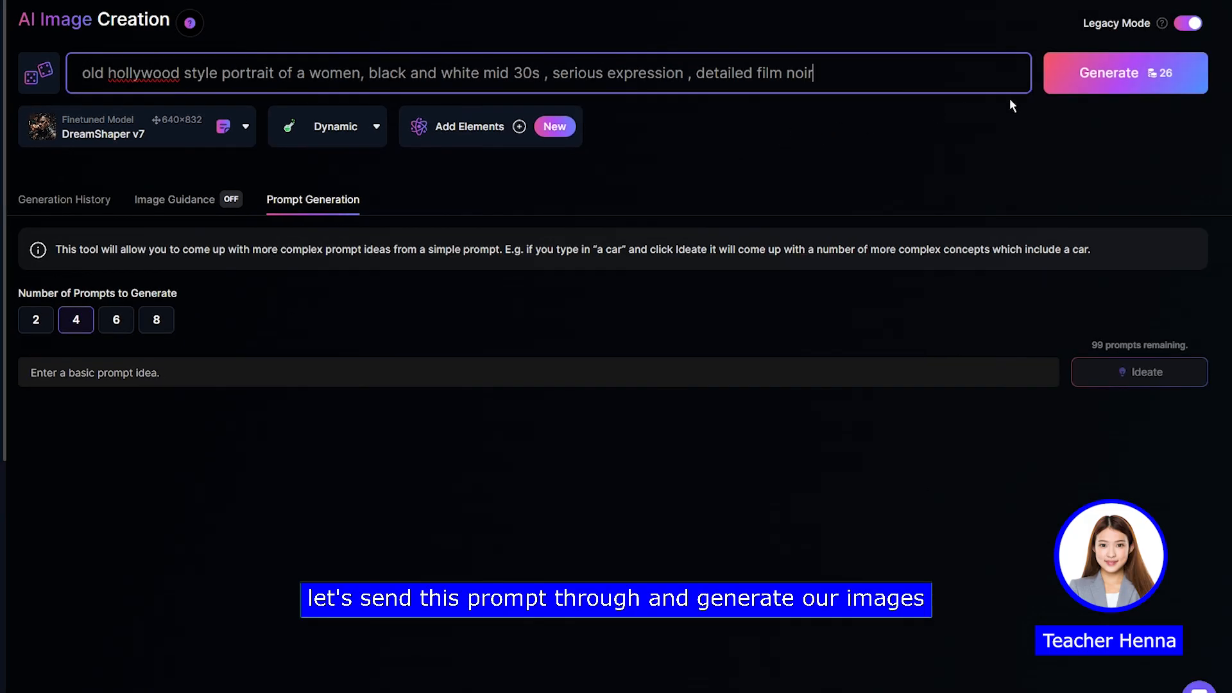
# Step: Generate the images from the prompt, and reveal the three results hidden as possibly explicit in the generation history
pyautogui.click(1104, 76)
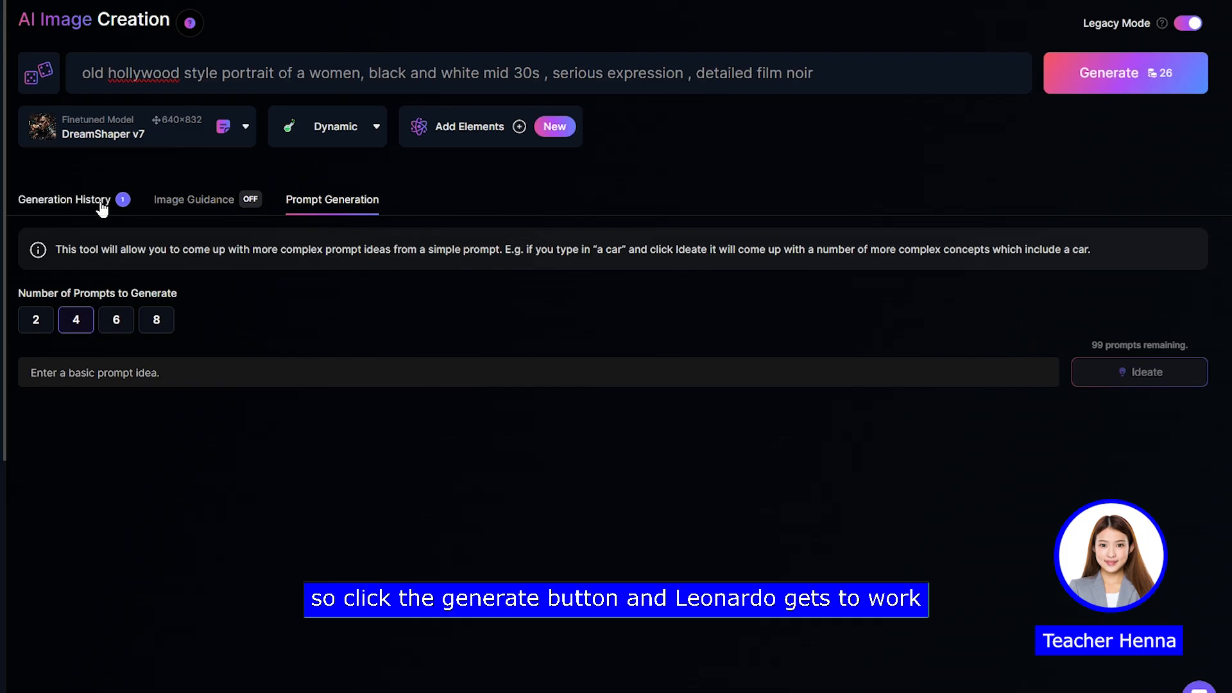
pyautogui.click(101, 202)
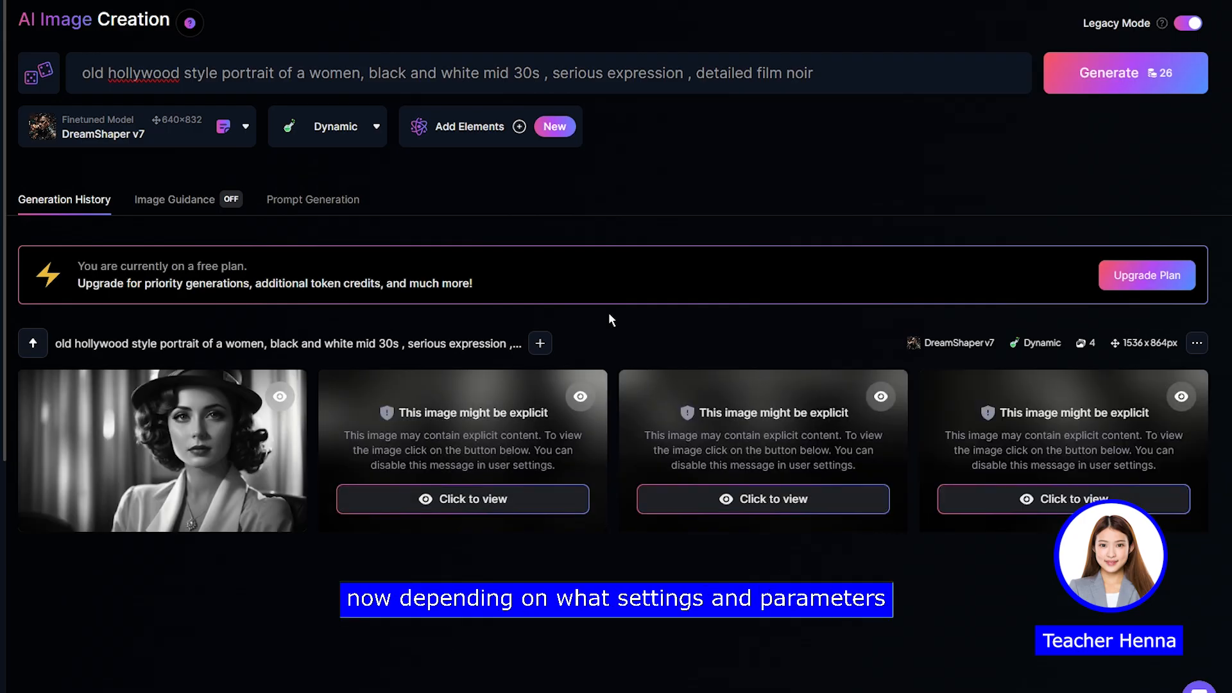
pyautogui.click(574, 499)
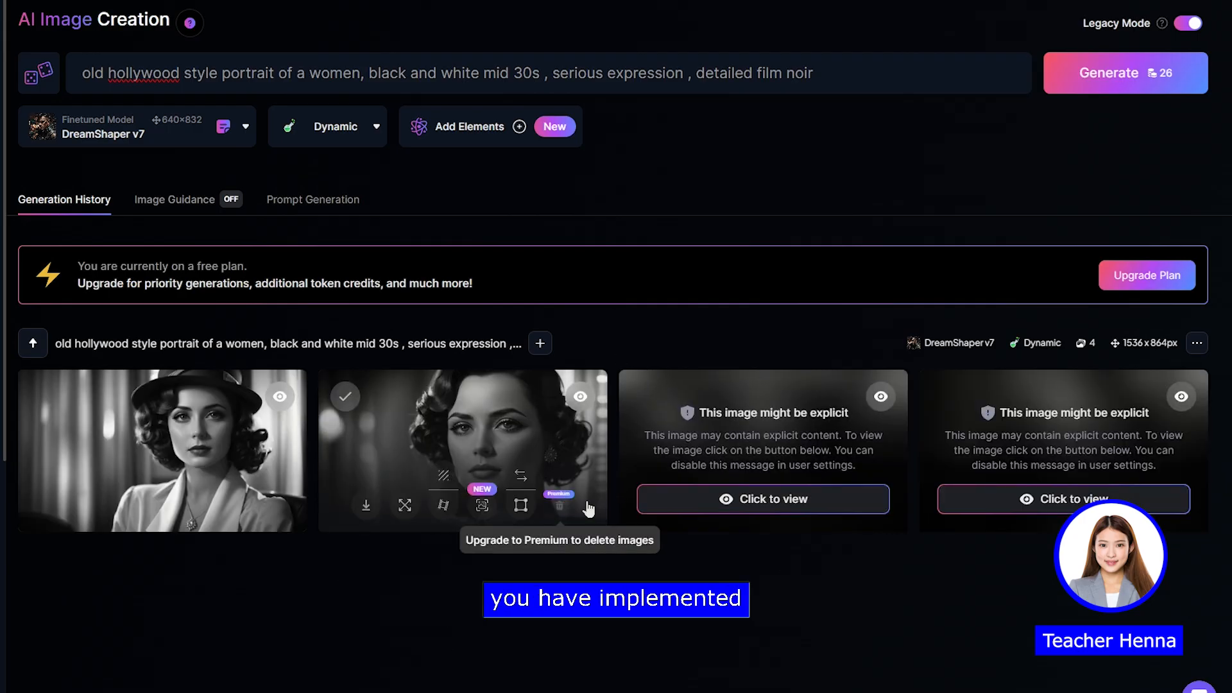
pyautogui.click(738, 504)
pyautogui.click(948, 510)
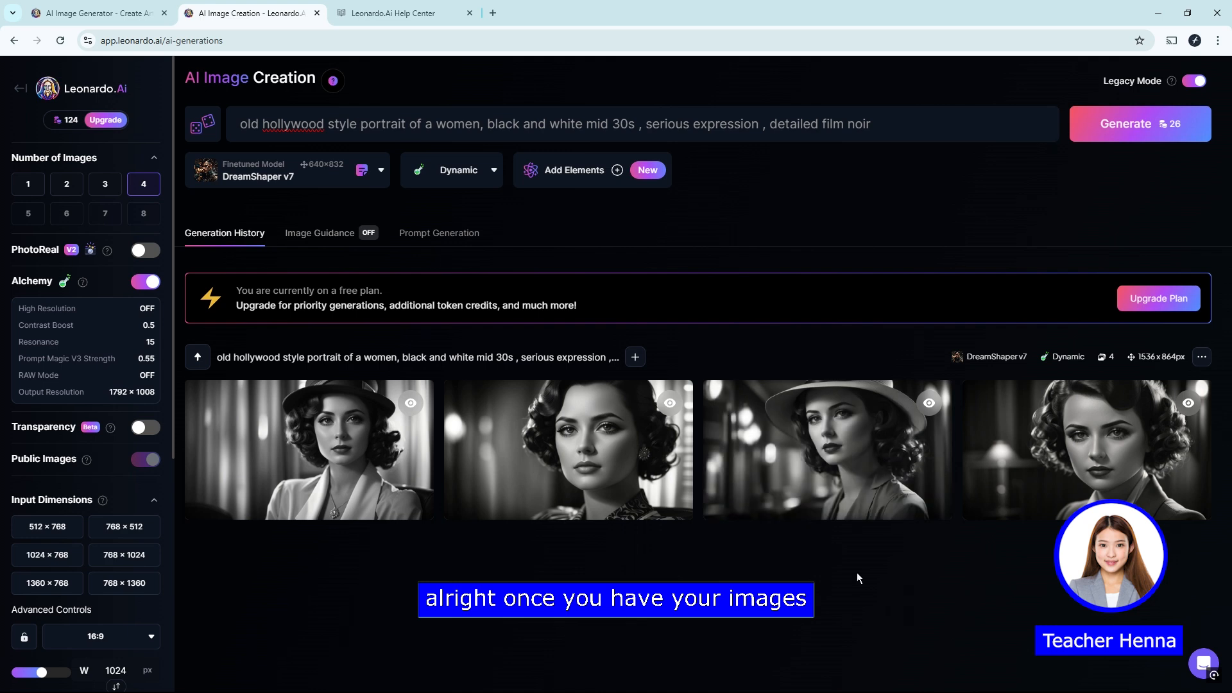
# Step: View the fourth black-and-white portrait enlarged with its image options, and close it
pyautogui.click(1043, 433)
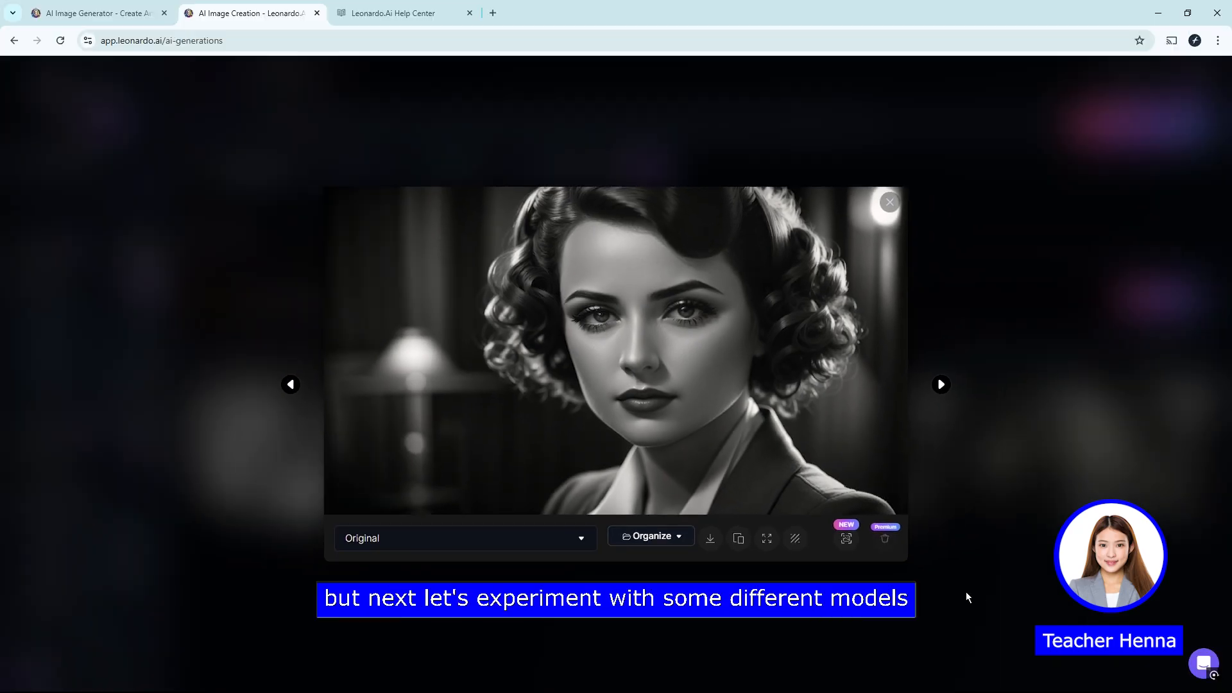
pyautogui.click(965, 591)
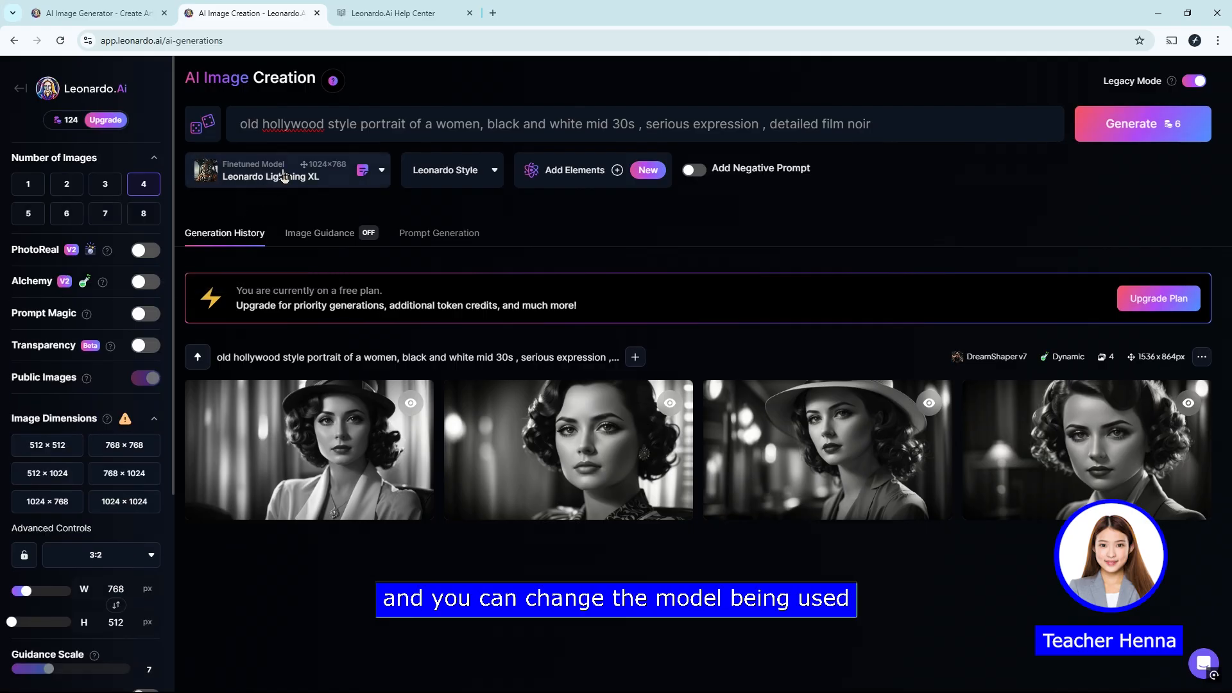
# Step: Switch the finetuned model to 3D Animation Style, and check which preset styles it offers
pyautogui.click(274, 176)
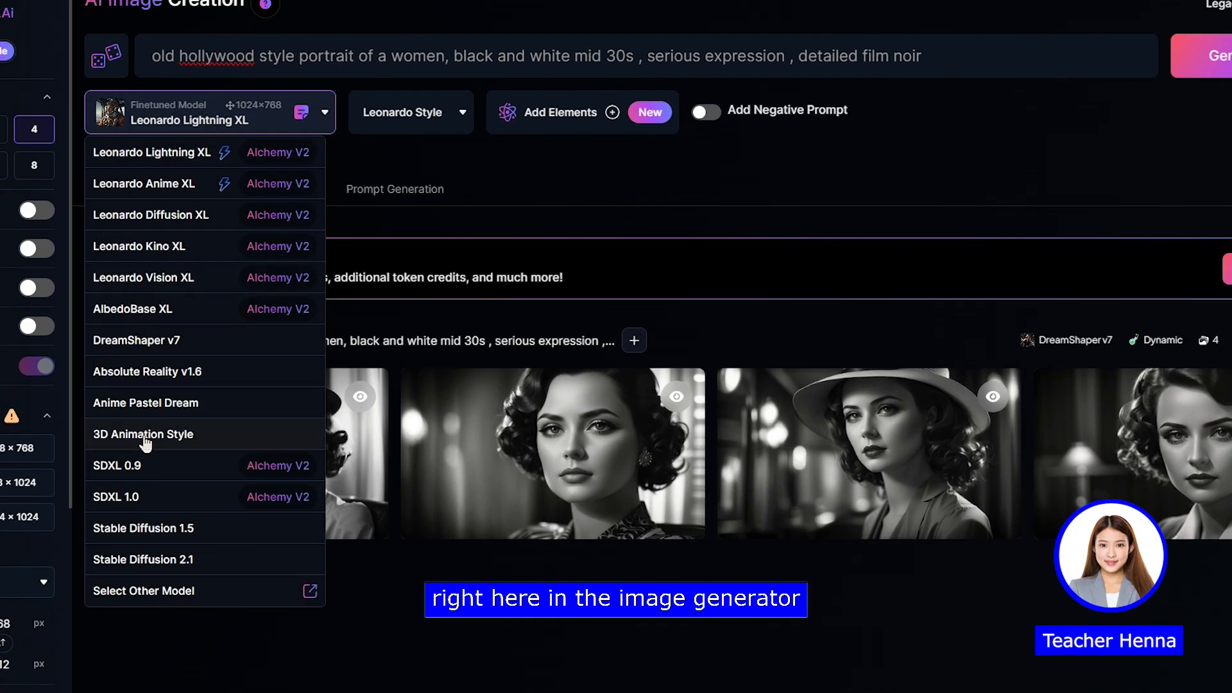
pyautogui.click(203, 131)
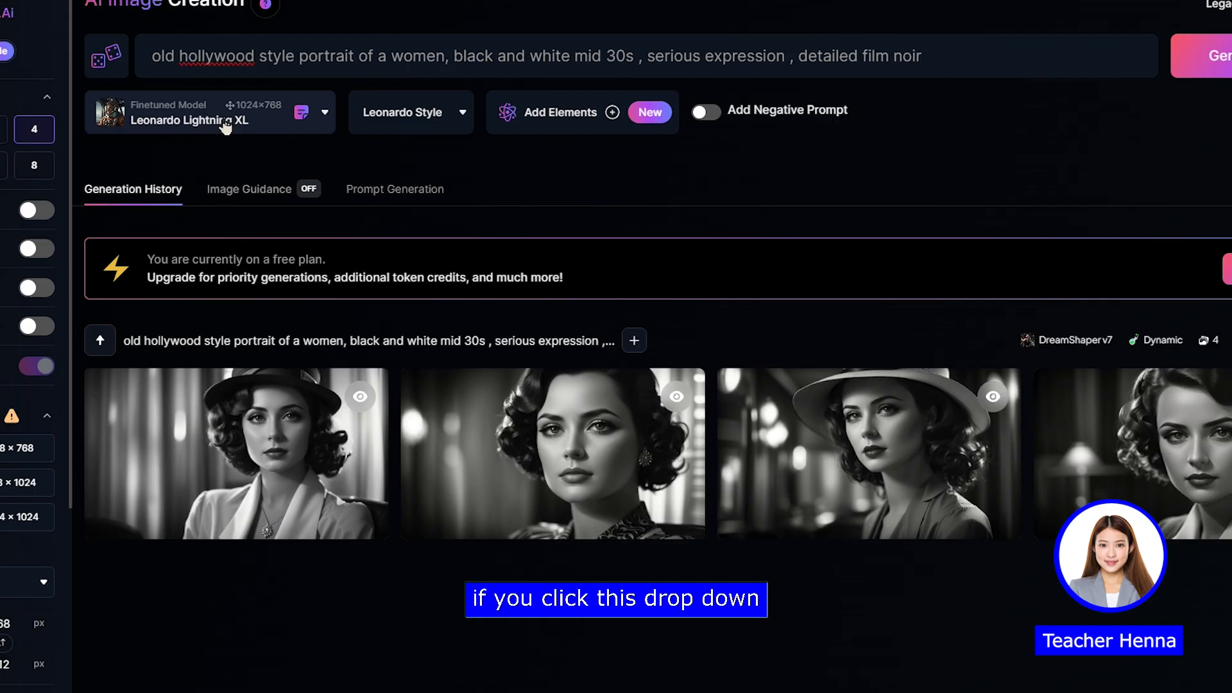
pyautogui.click(155, 126)
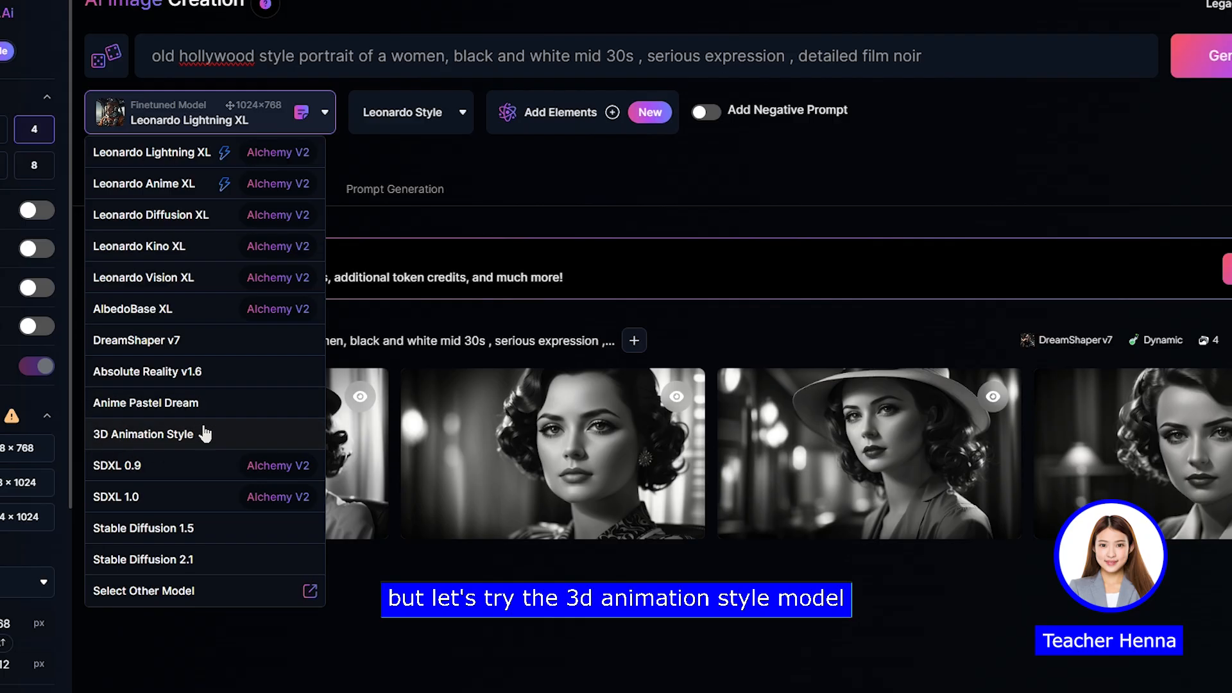
pyautogui.click(163, 443)
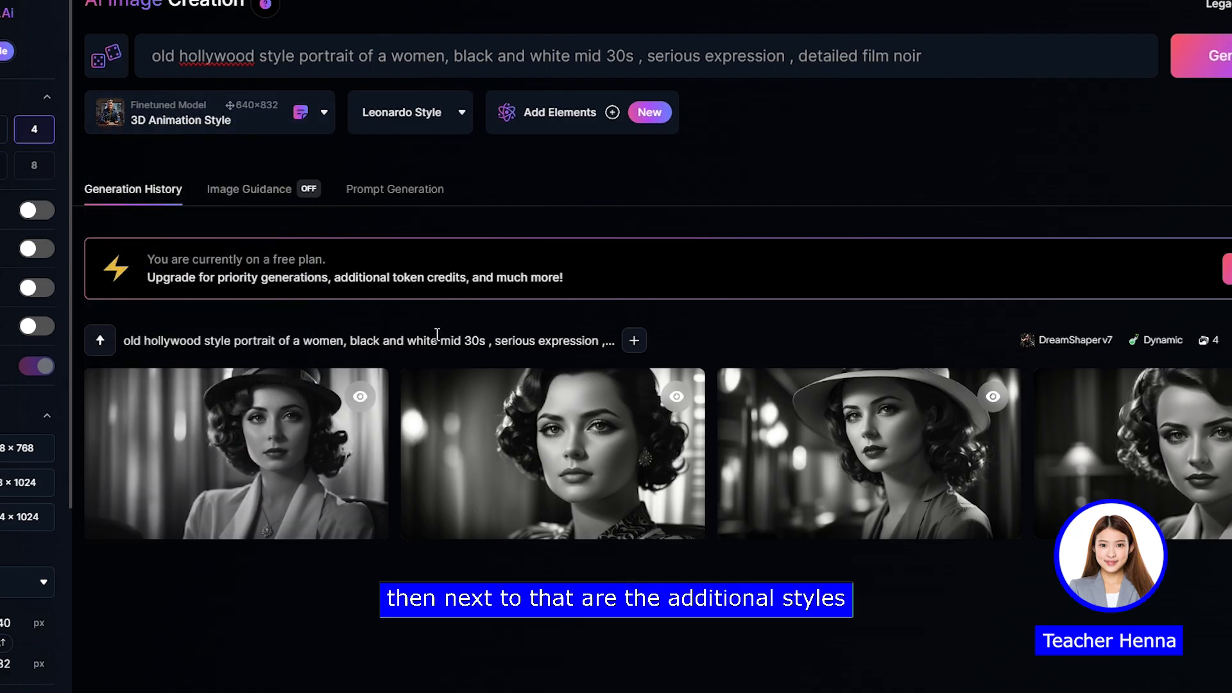
pyautogui.click(433, 131)
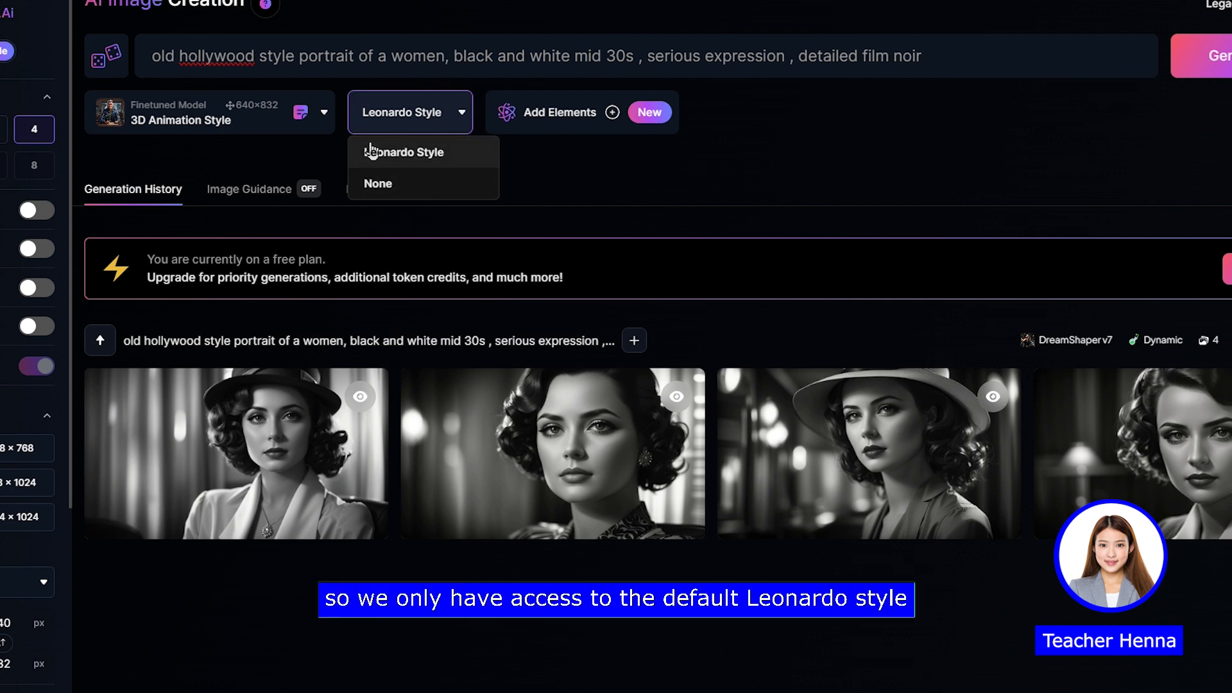
pyautogui.click(442, 126)
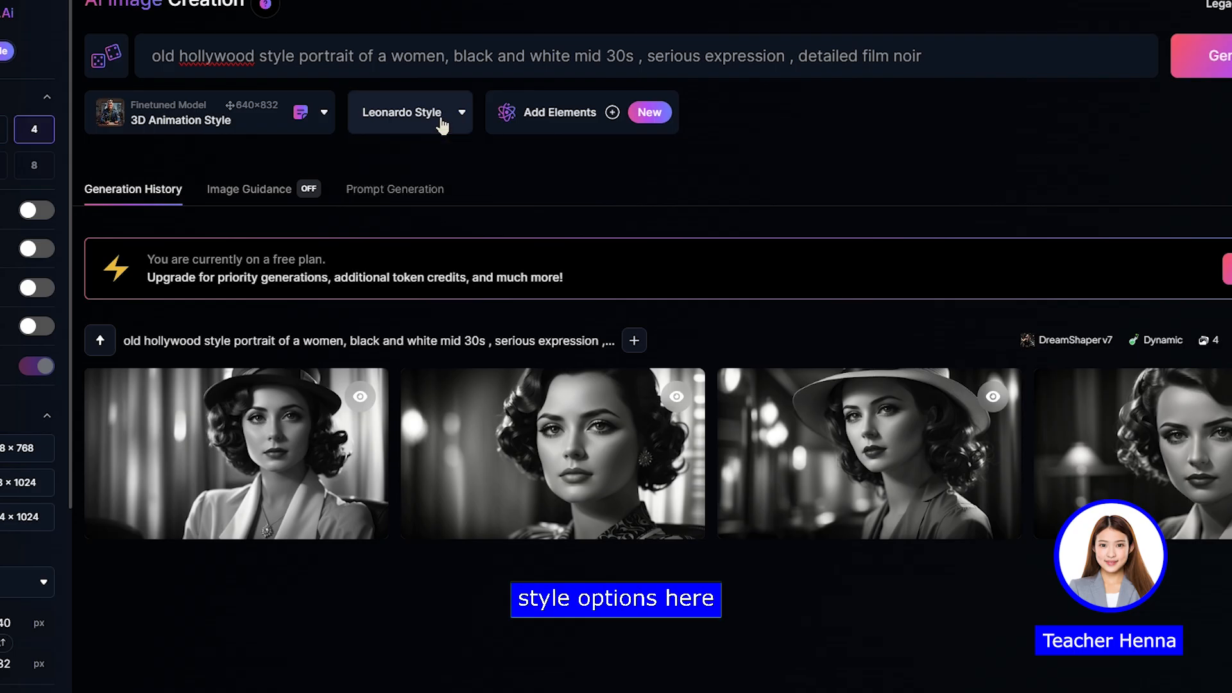
# Step: Look through the compatible elements and add the Ebony & Gold element to the generation
pyautogui.click(610, 115)
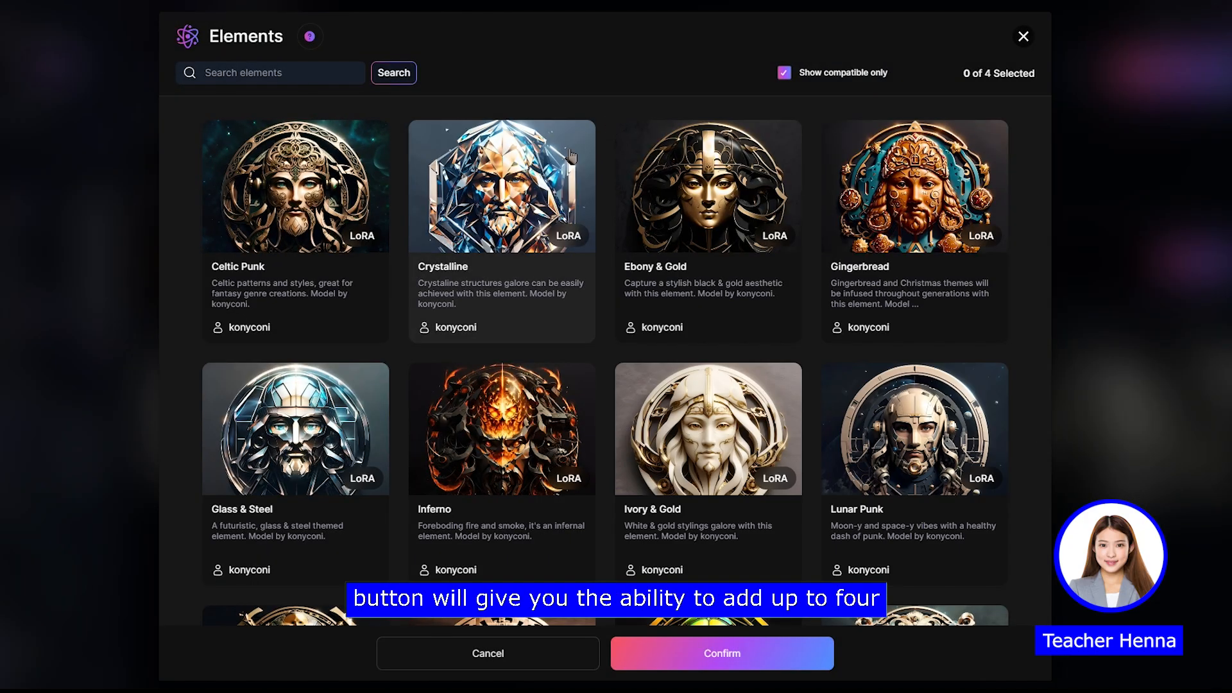
pyautogui.scroll(-6, 1043, 209)
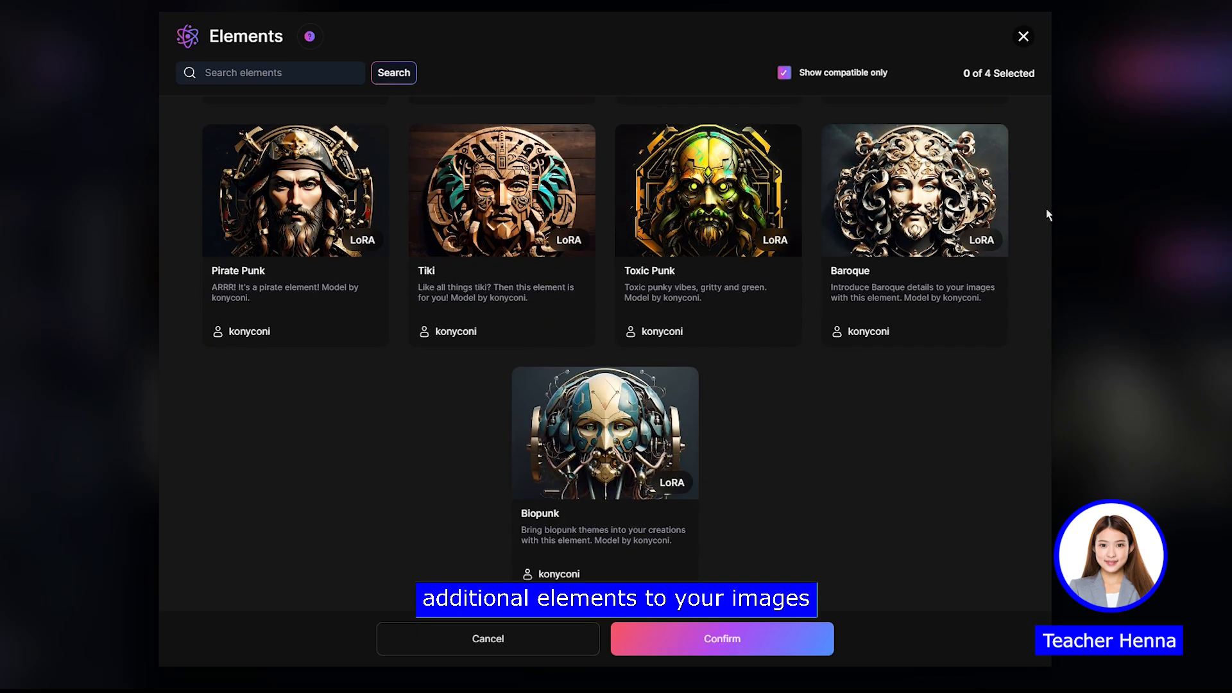
pyautogui.scroll(7, 1045, 240)
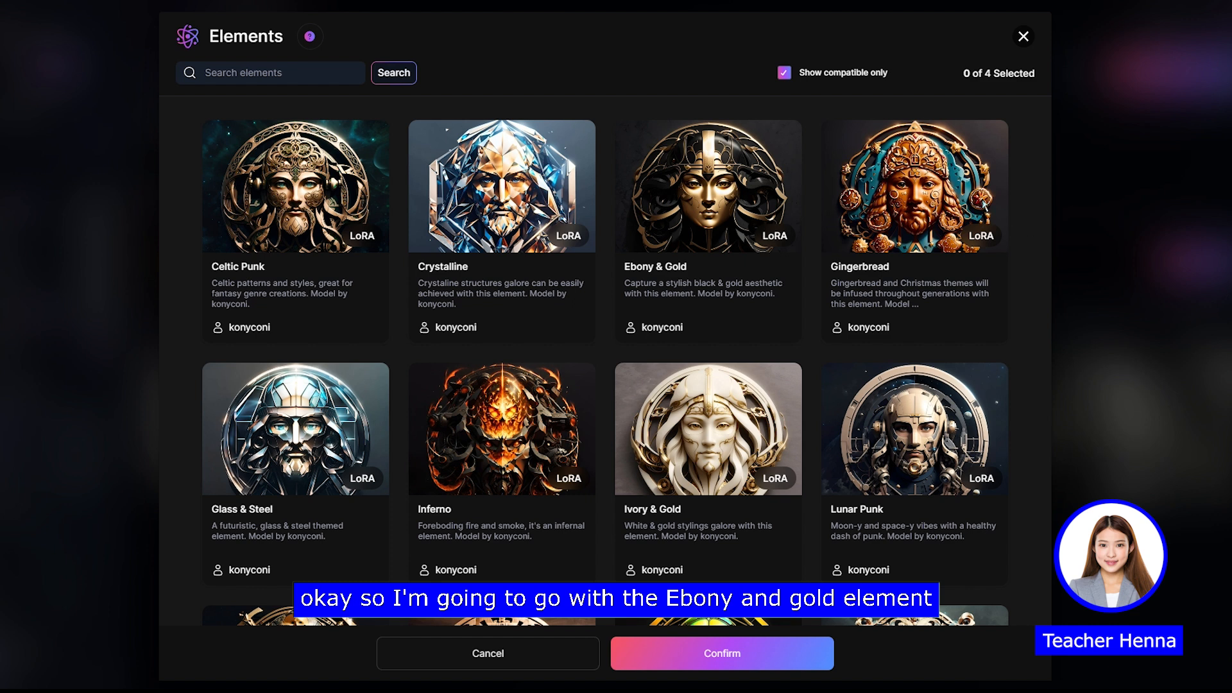
pyautogui.click(714, 192)
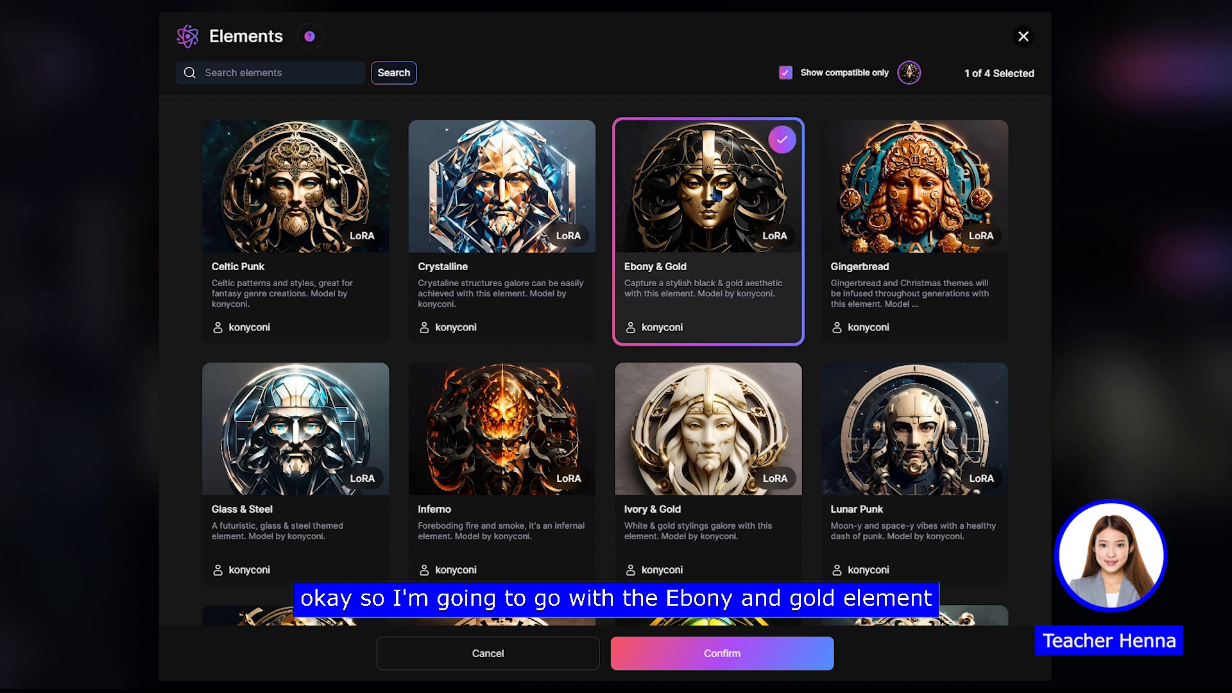
pyautogui.click(701, 661)
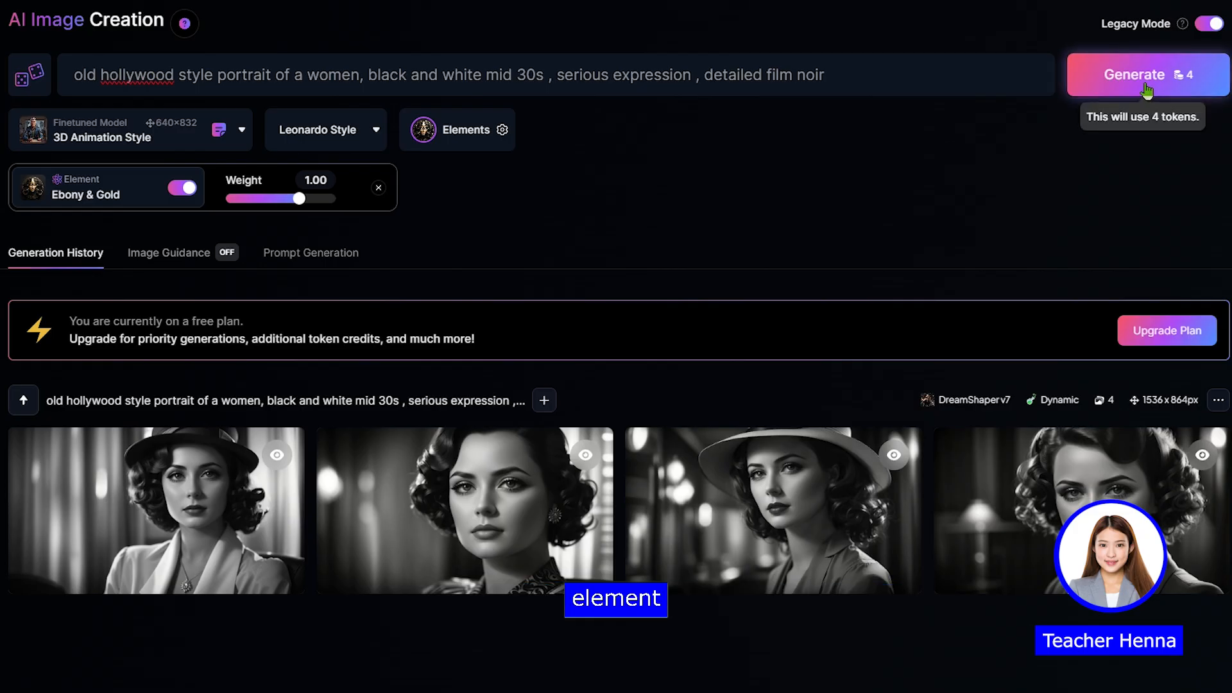
# Step: Generate the portraits with the 3D Animation Style model and Ebony & Gold element, and inspect the third result enlarged
pyautogui.click(1147, 90)
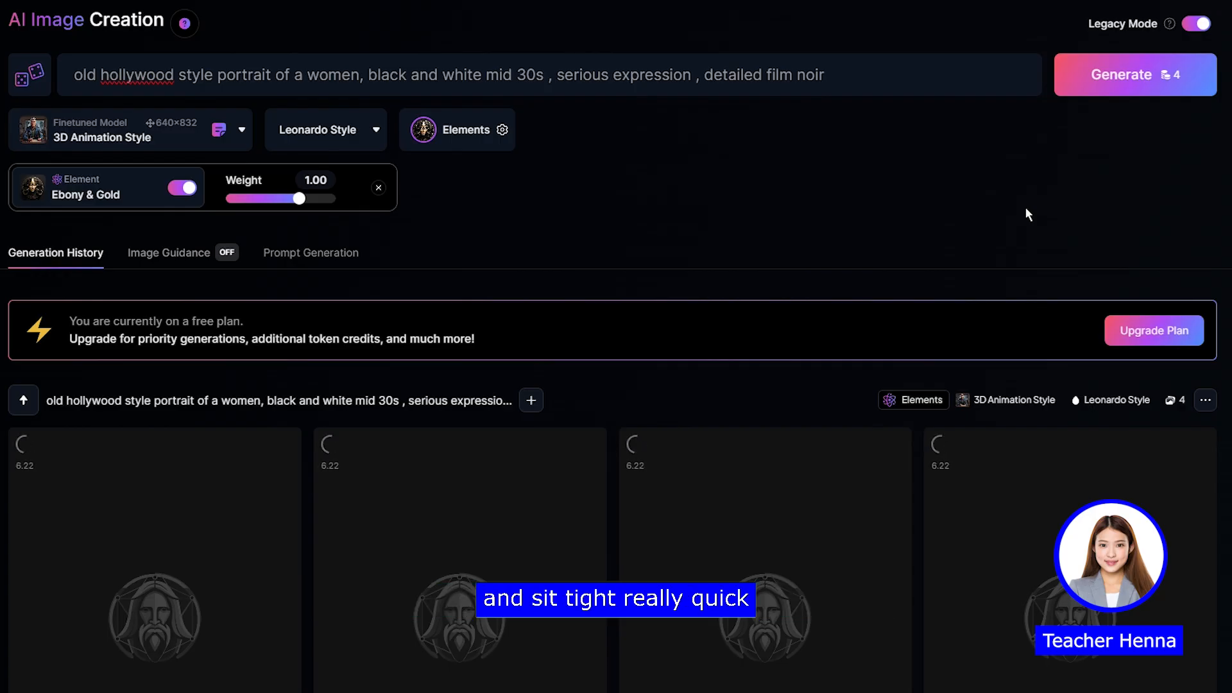
pyautogui.scroll(-2, 1025, 207)
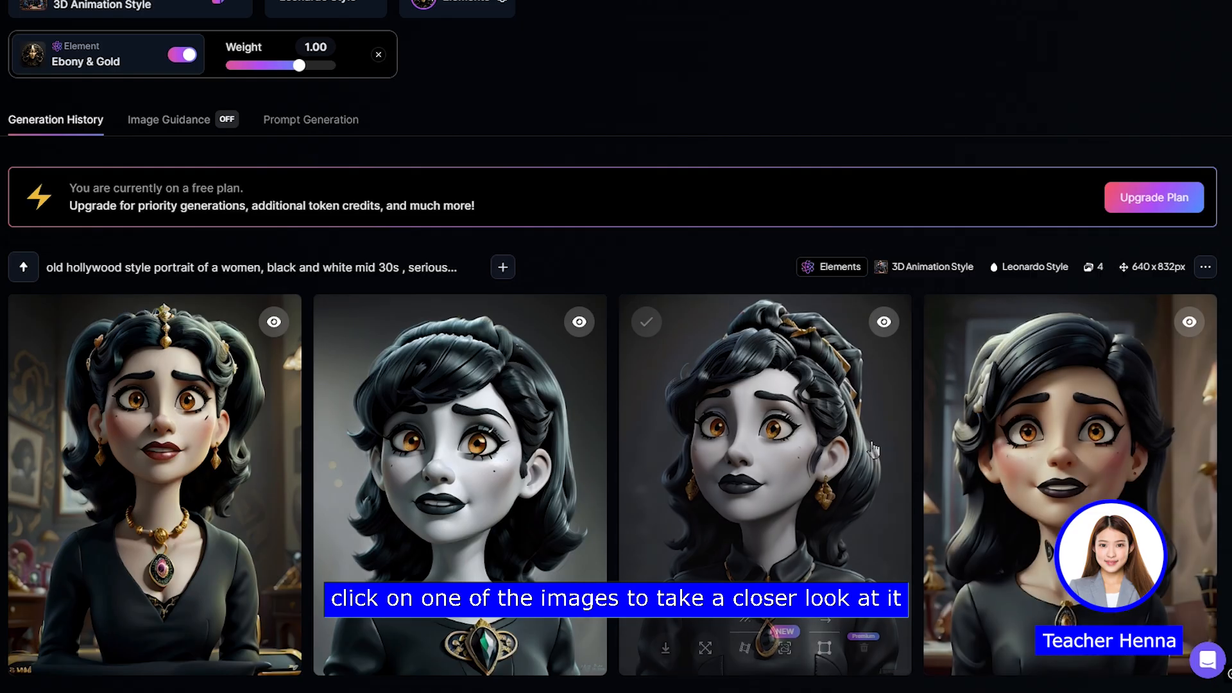
pyautogui.click(880, 462)
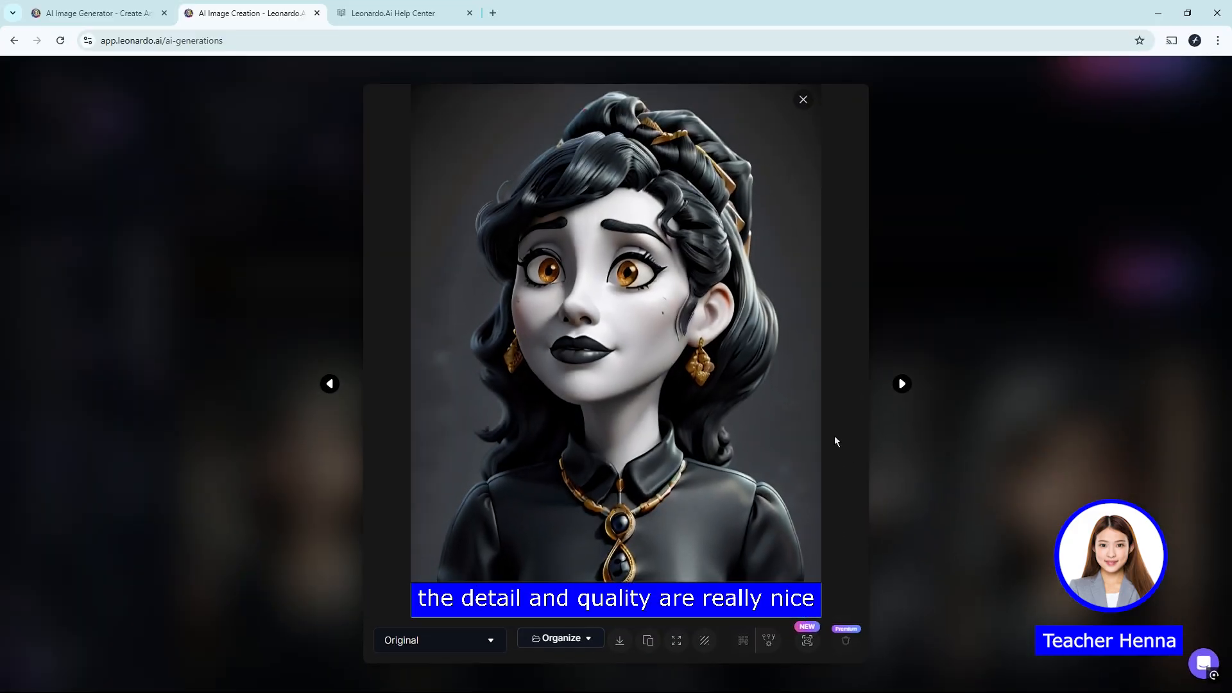
pyautogui.click(621, 332)
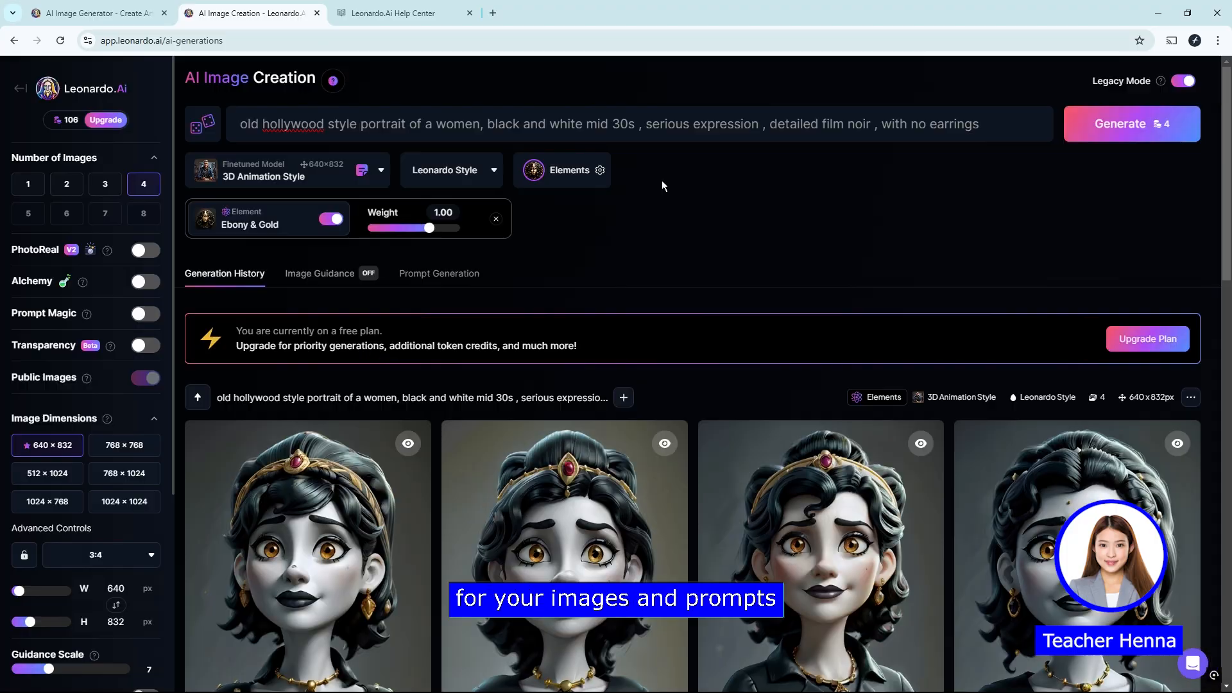
pyautogui.doubleClick(680, 177)
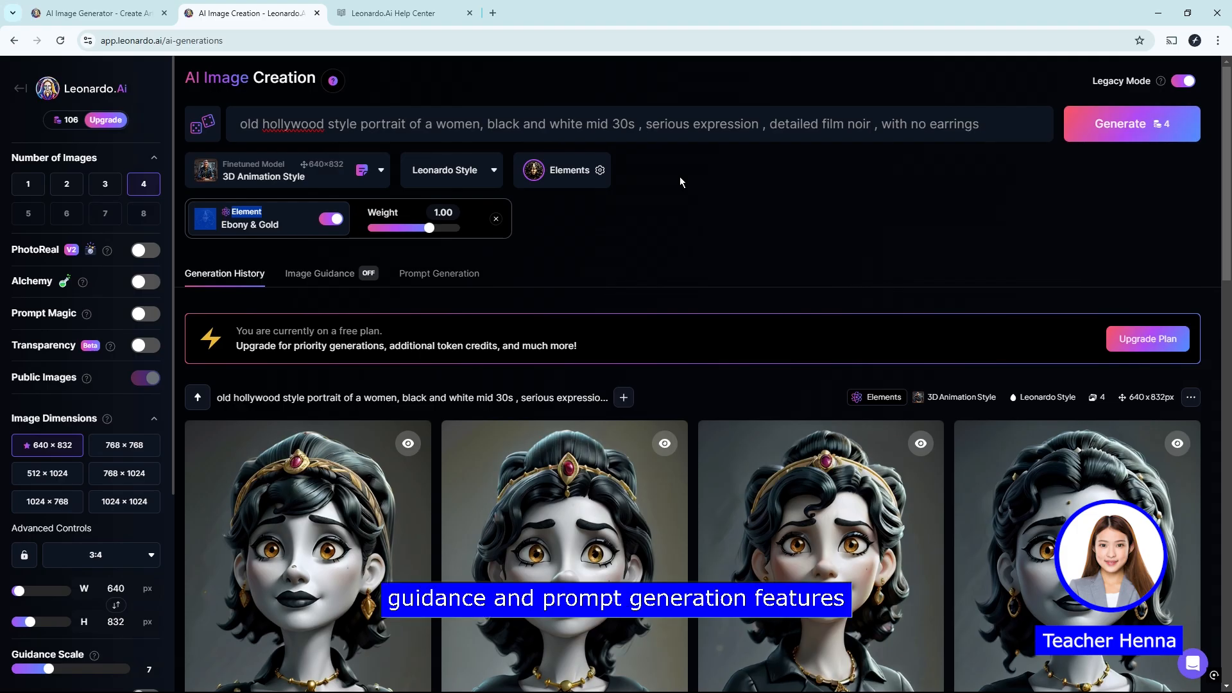
# Step: Add the sea turtle picture as the Image Guidance source image
pyautogui.click(333, 280)
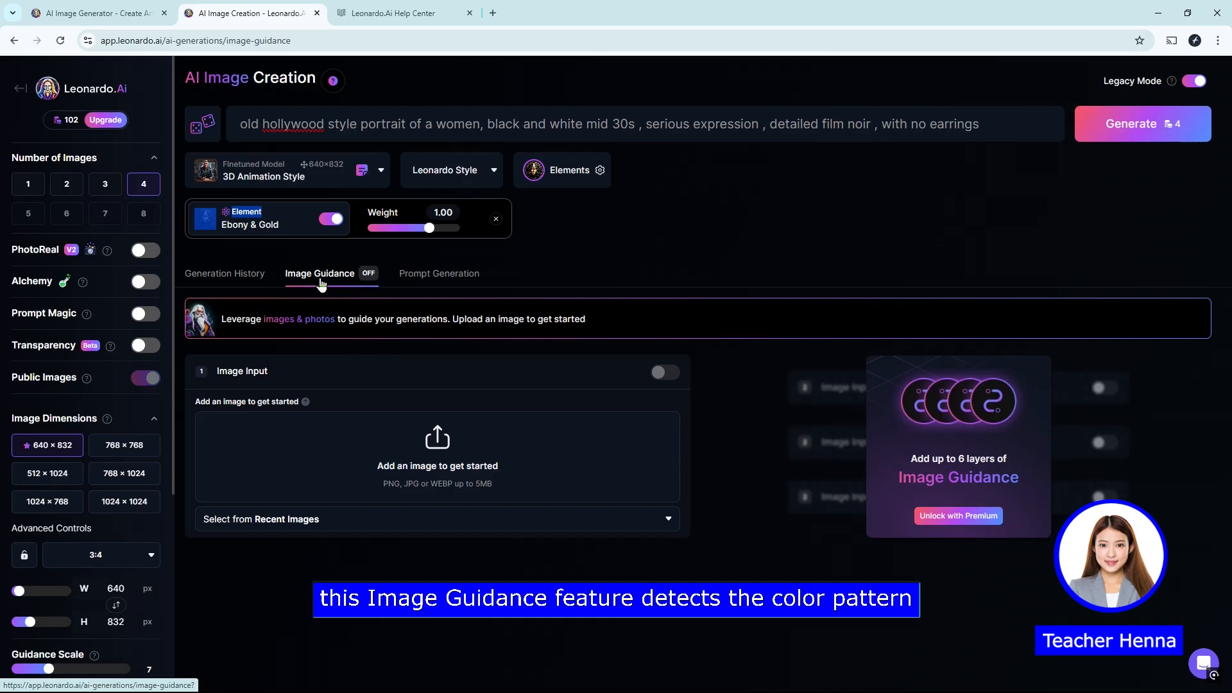
pyautogui.click(437, 455)
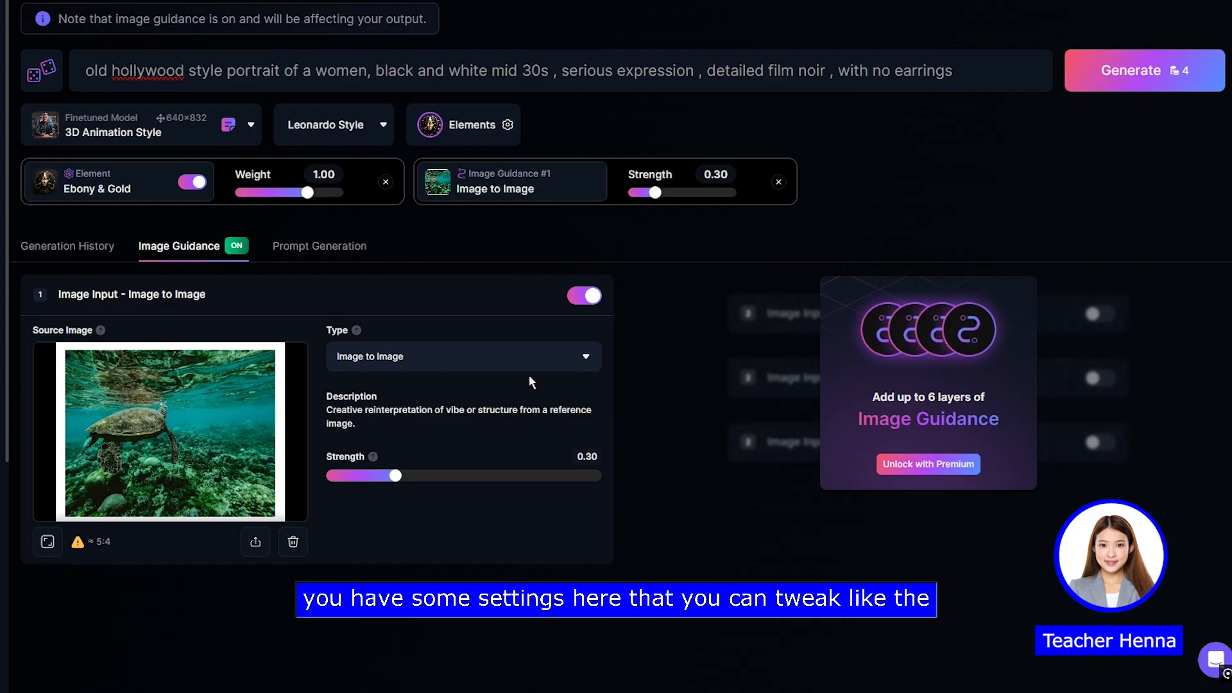
# Step: Check the available guidance types for the sea turtle source image, keep Image to Image, and set its strength to 0.72
pyautogui.click(530, 359)
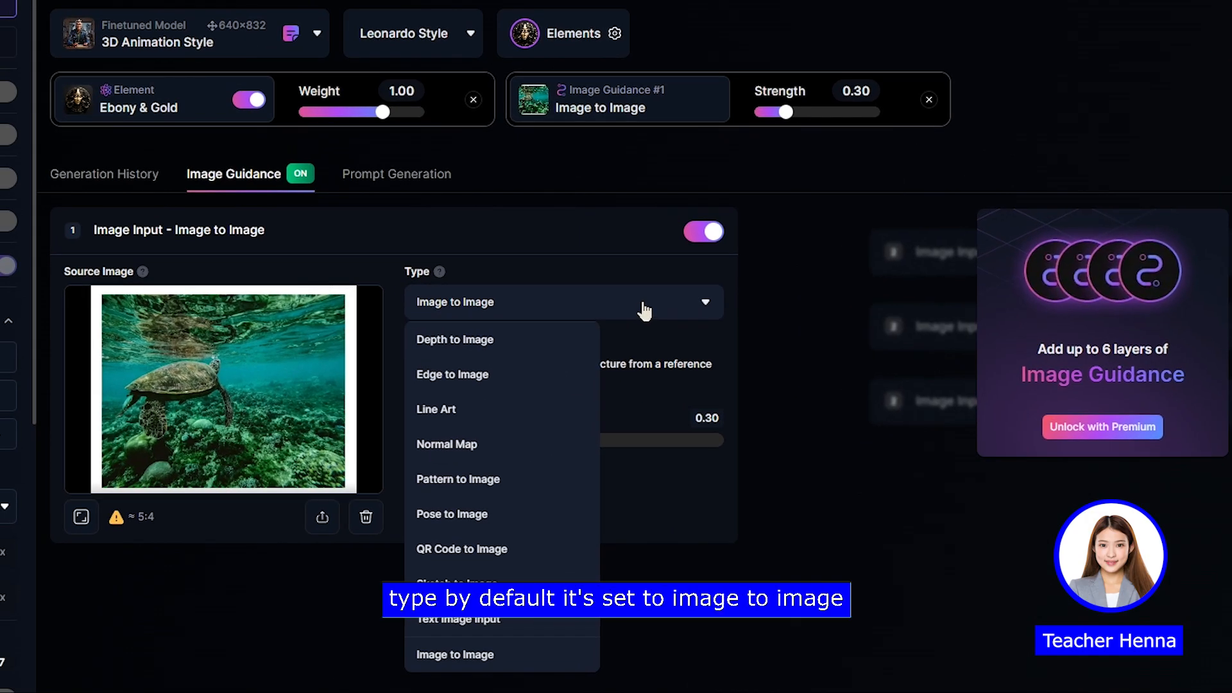
pyautogui.click(477, 315)
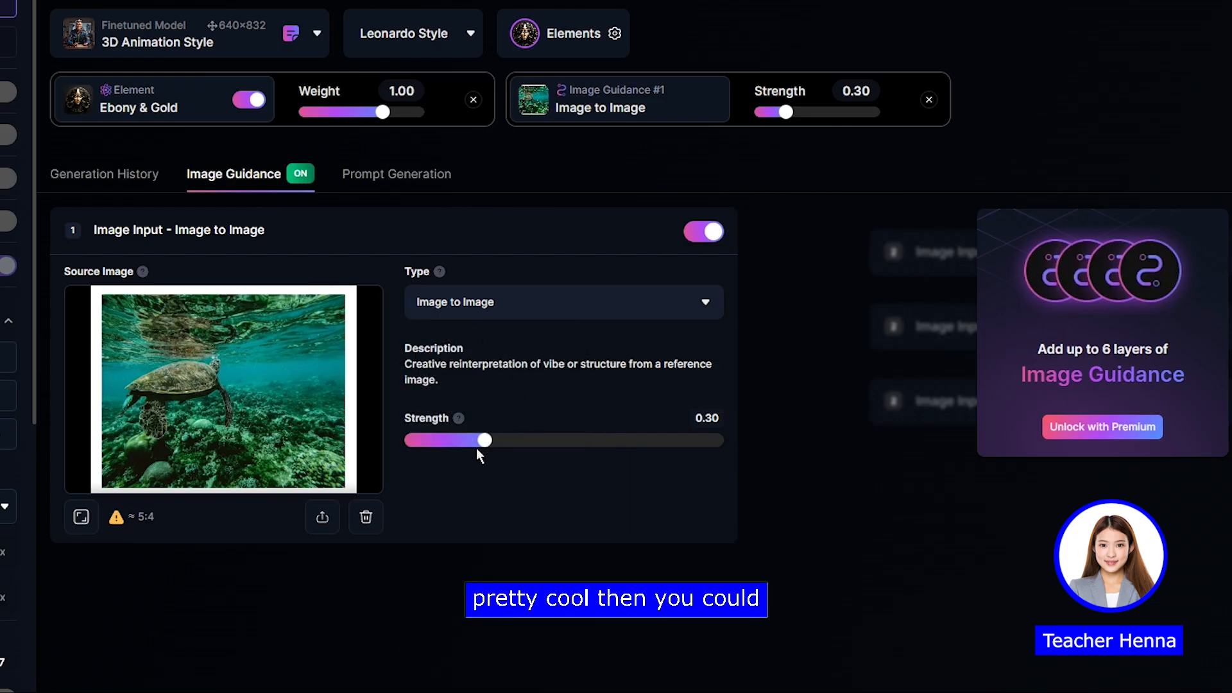
pyautogui.moveTo(483, 447); pyautogui.dragTo(652, 460)
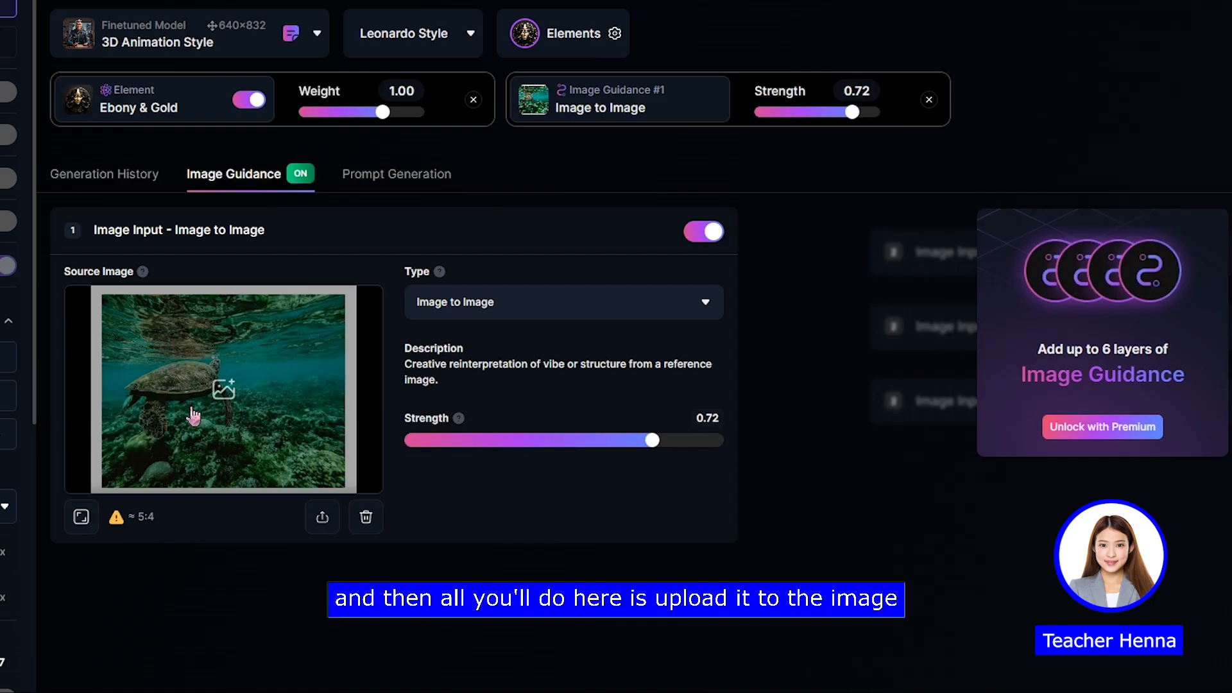
# Step: Upload the sea turtle picture from Downloads for the source image, and match the output dimensions to the image's aspect ratio
pyautogui.click(324, 523)
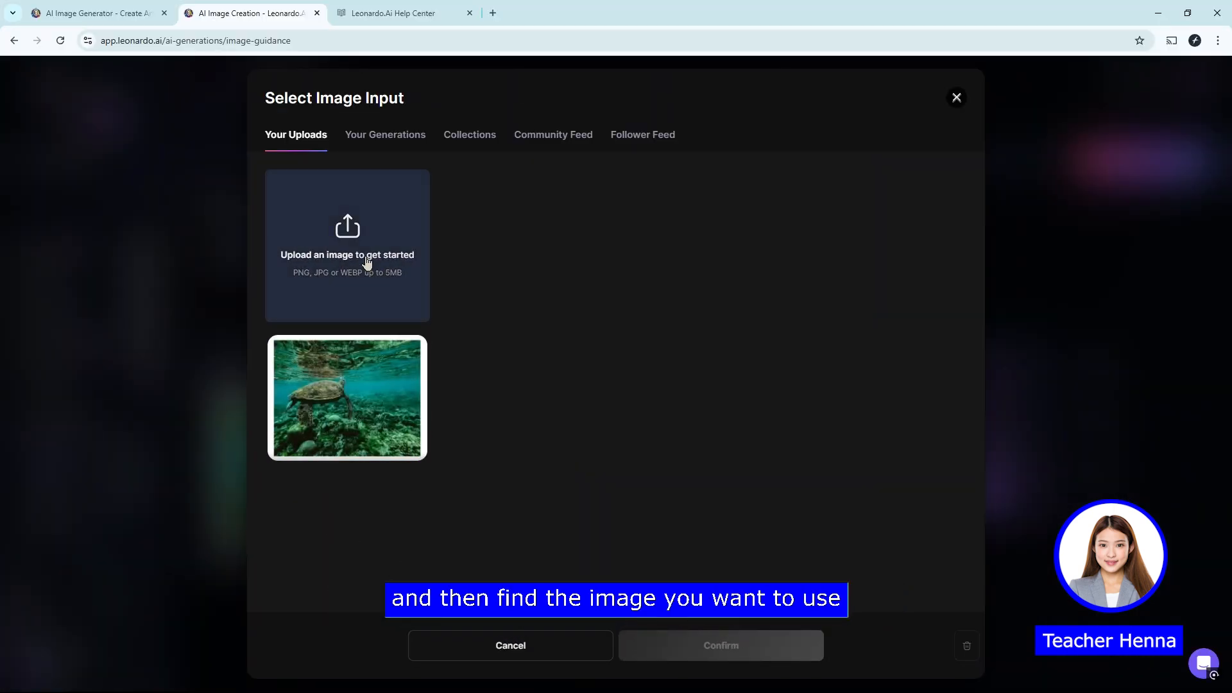
pyautogui.click(367, 262)
pyautogui.click(137, 123)
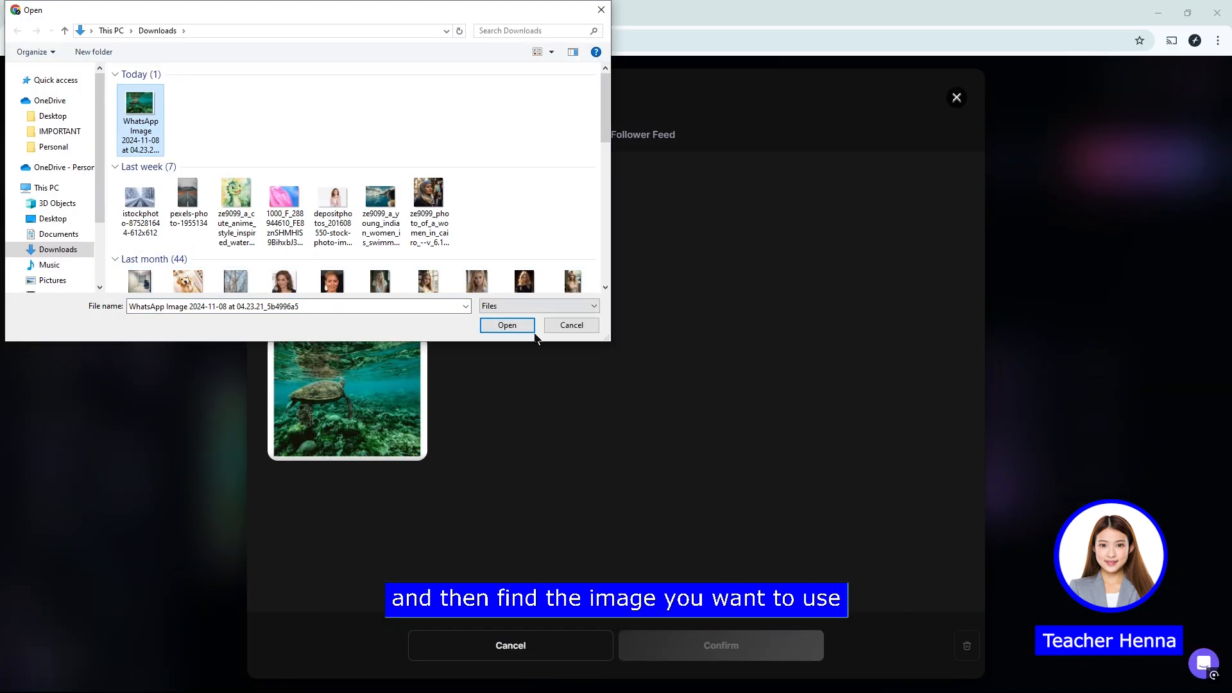
pyautogui.click(515, 327)
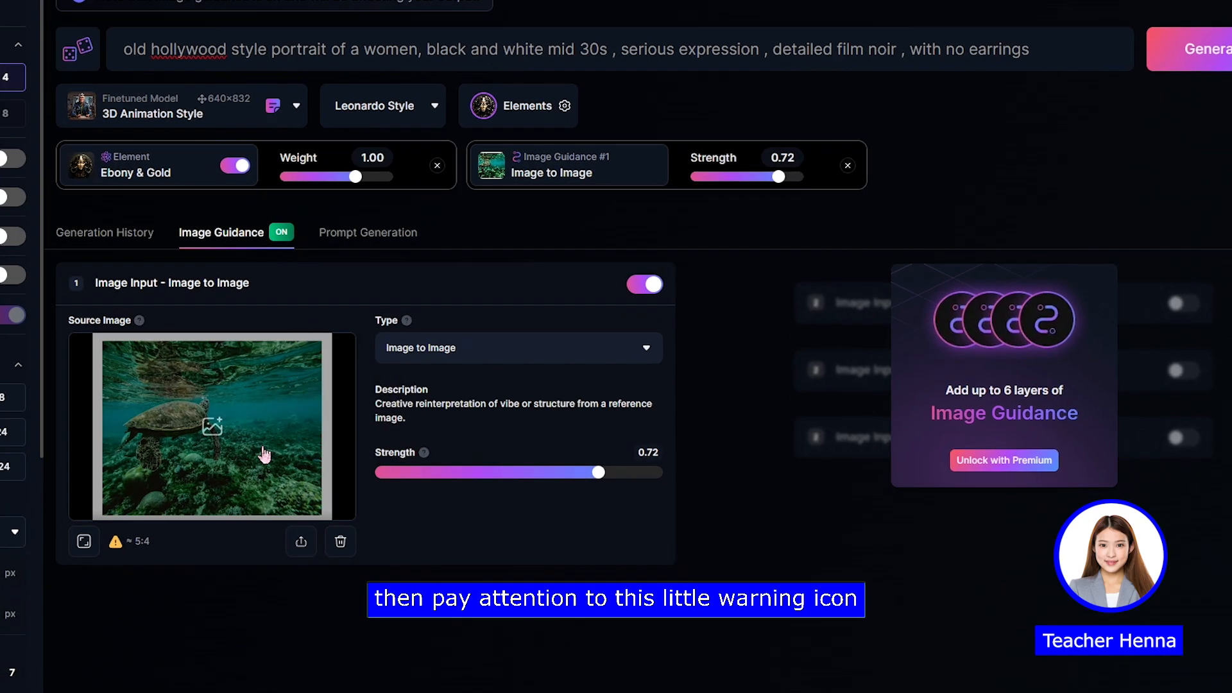
pyautogui.moveTo(116, 542)
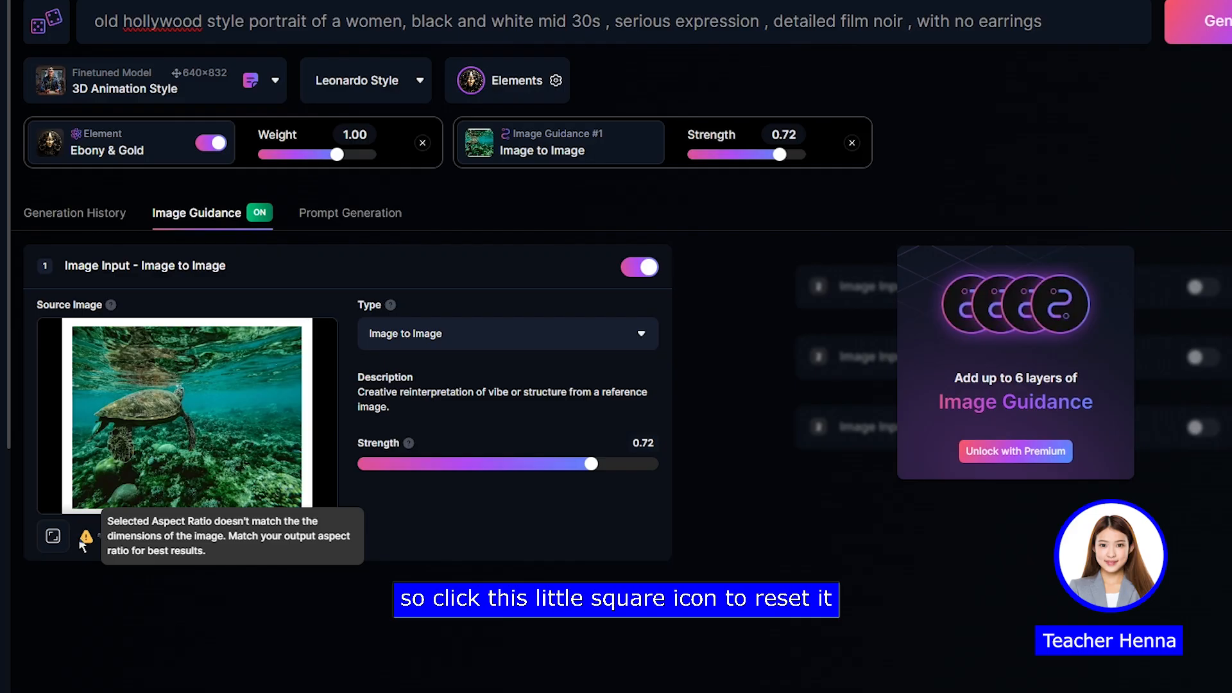
pyautogui.click(53, 536)
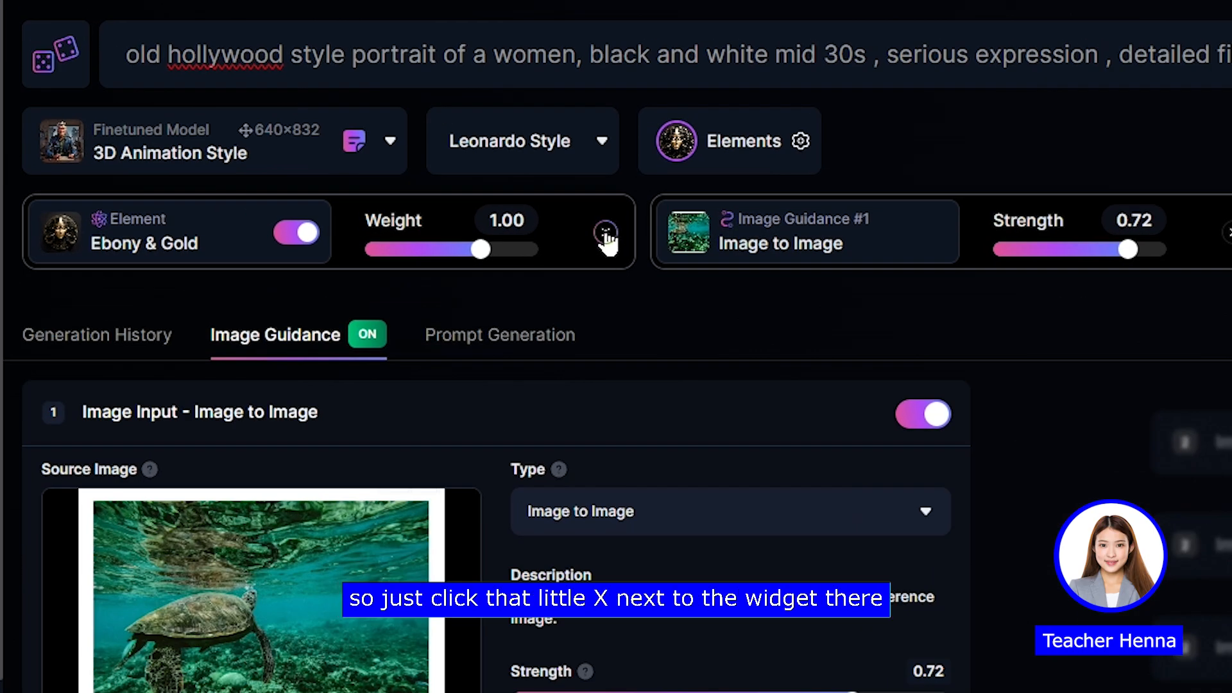
# Step: Remove the Ebony & Gold element and switch the finetuned model to Absolute Reality v1.6
pyautogui.click(606, 232)
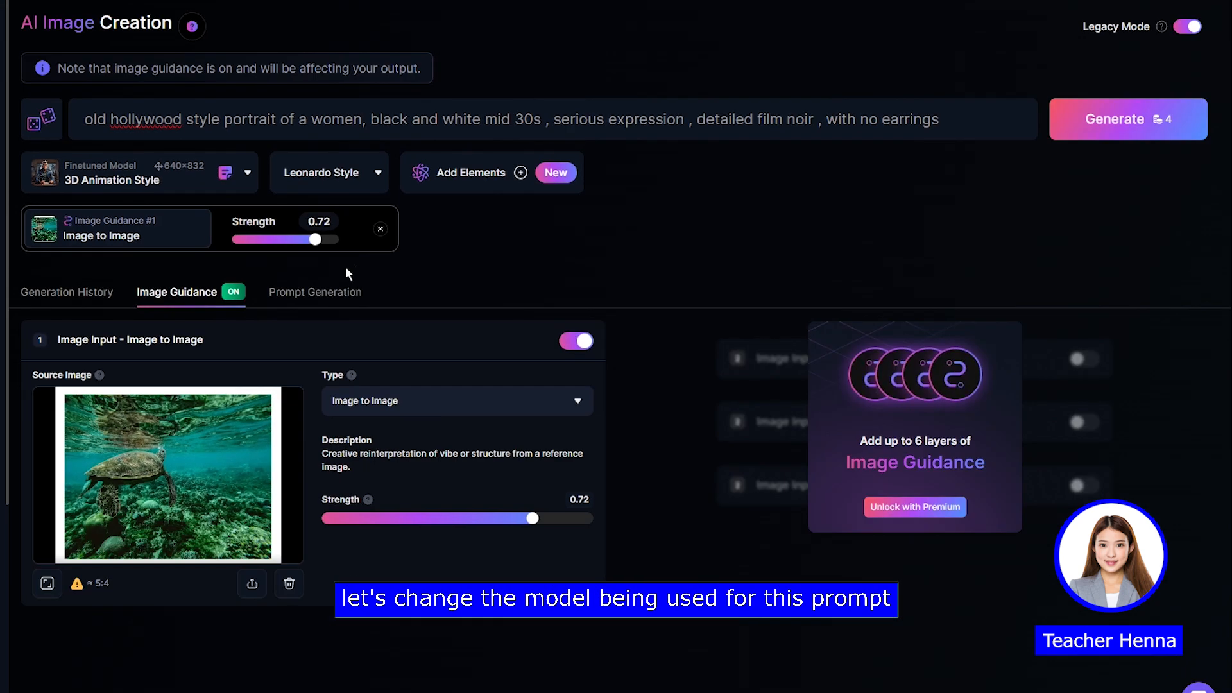
pyautogui.click(188, 183)
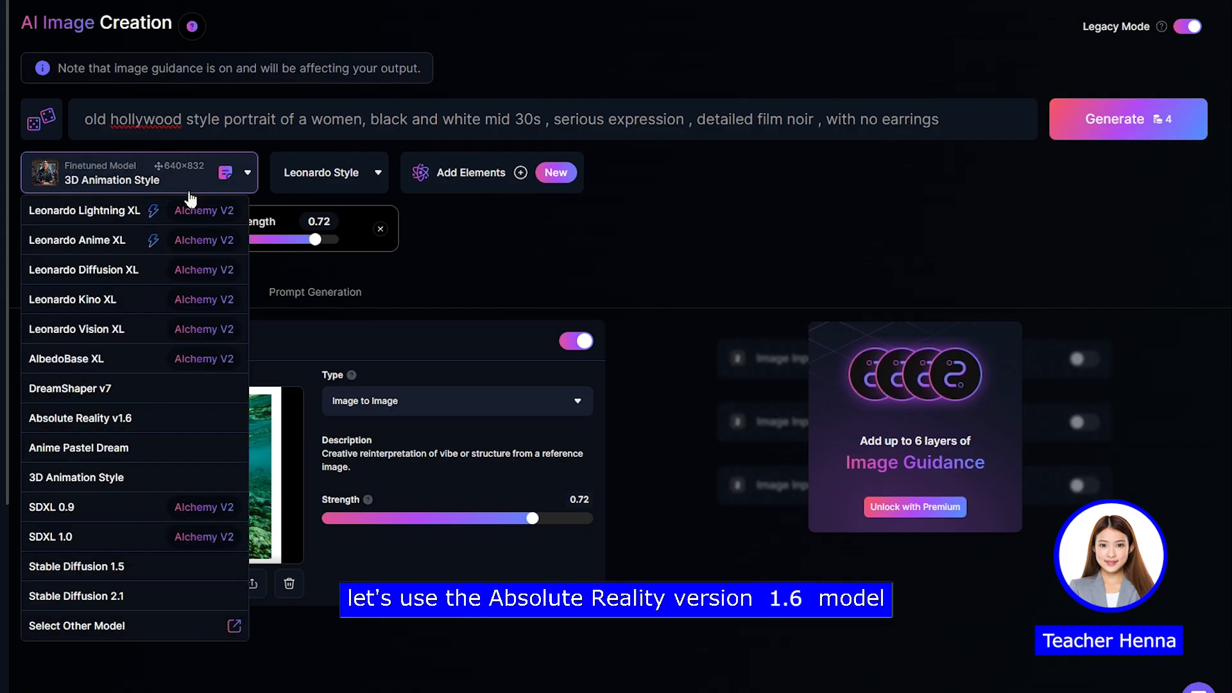
pyautogui.click(115, 419)
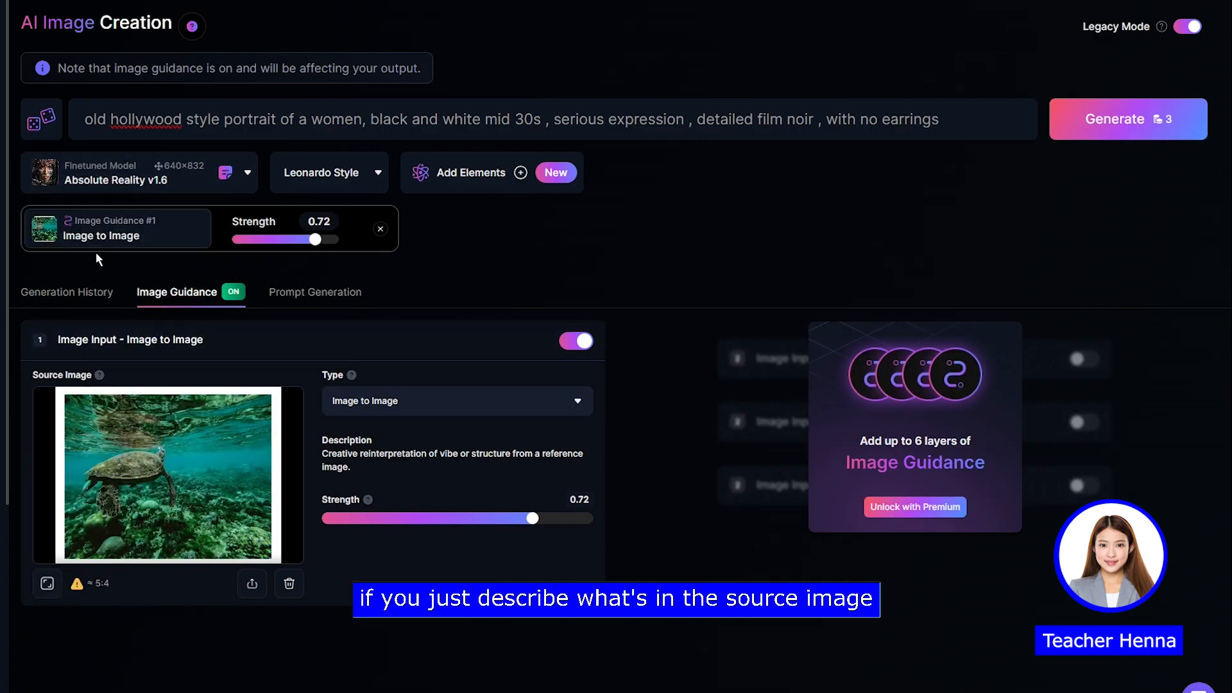
# Step: Replace the portrait prompt with "sea turtle swimming in the ocean"
pyautogui.click(445, 112)
pyautogui.hotkey('ctrl', 'a')
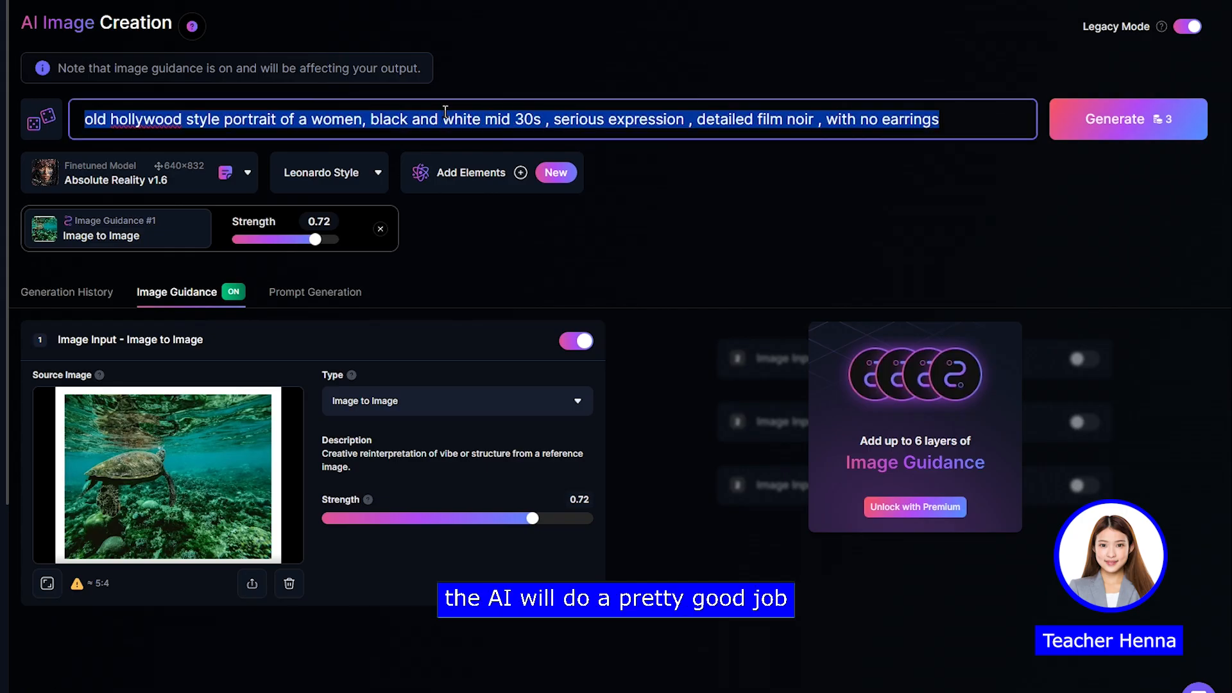
pyautogui.press('BackSpace')
pyautogui.write('sea')
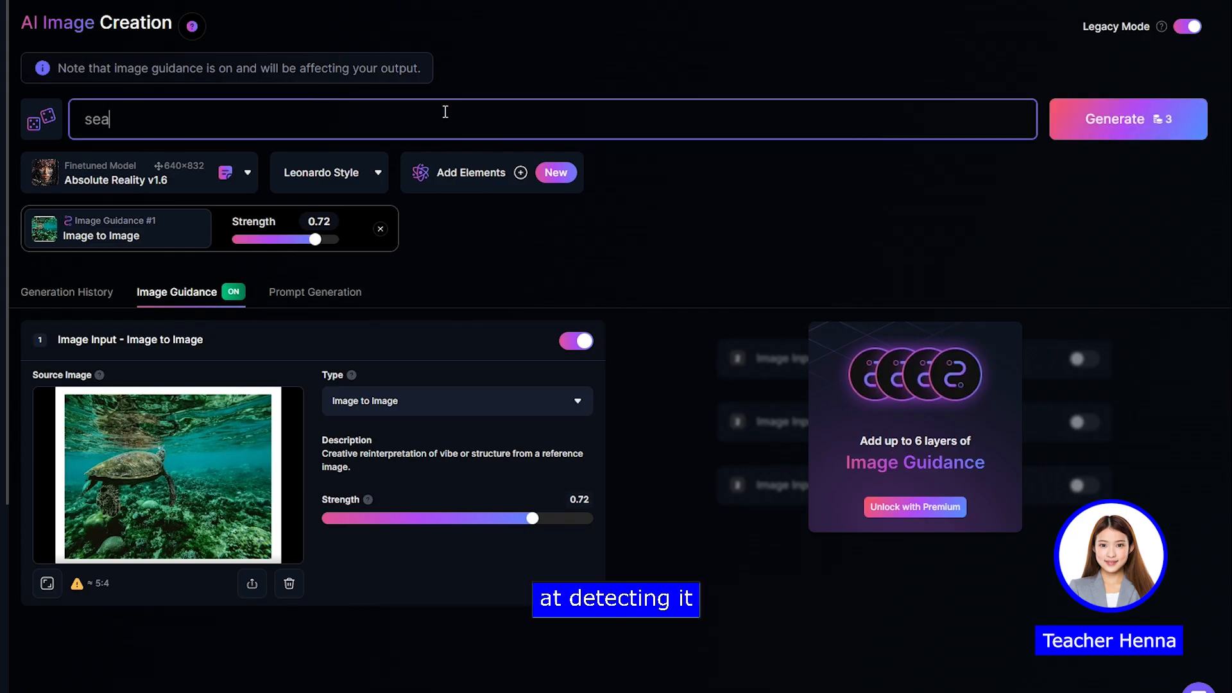
pyautogui.write(' turtle swimming ')
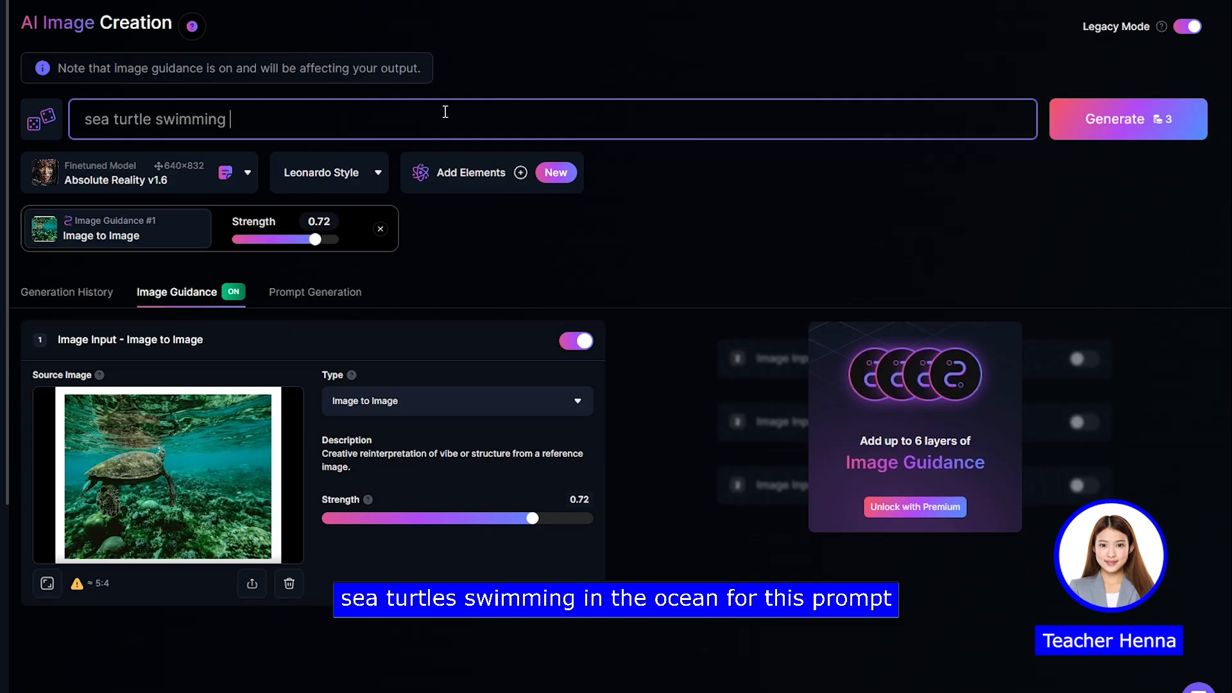
pyautogui.write('in the ocean')
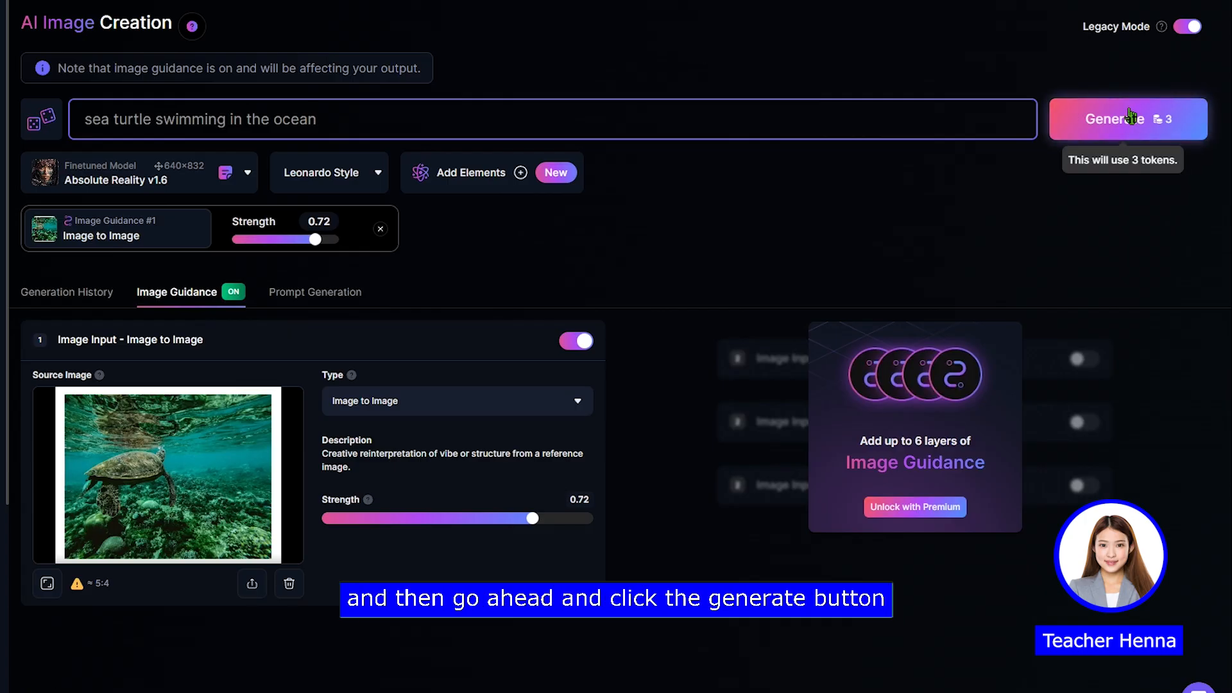
# Step: Generate the sea turtle images with Absolute Reality v1.6 and image guidance, and inspect the second result enlarged
pyautogui.click(1097, 115)
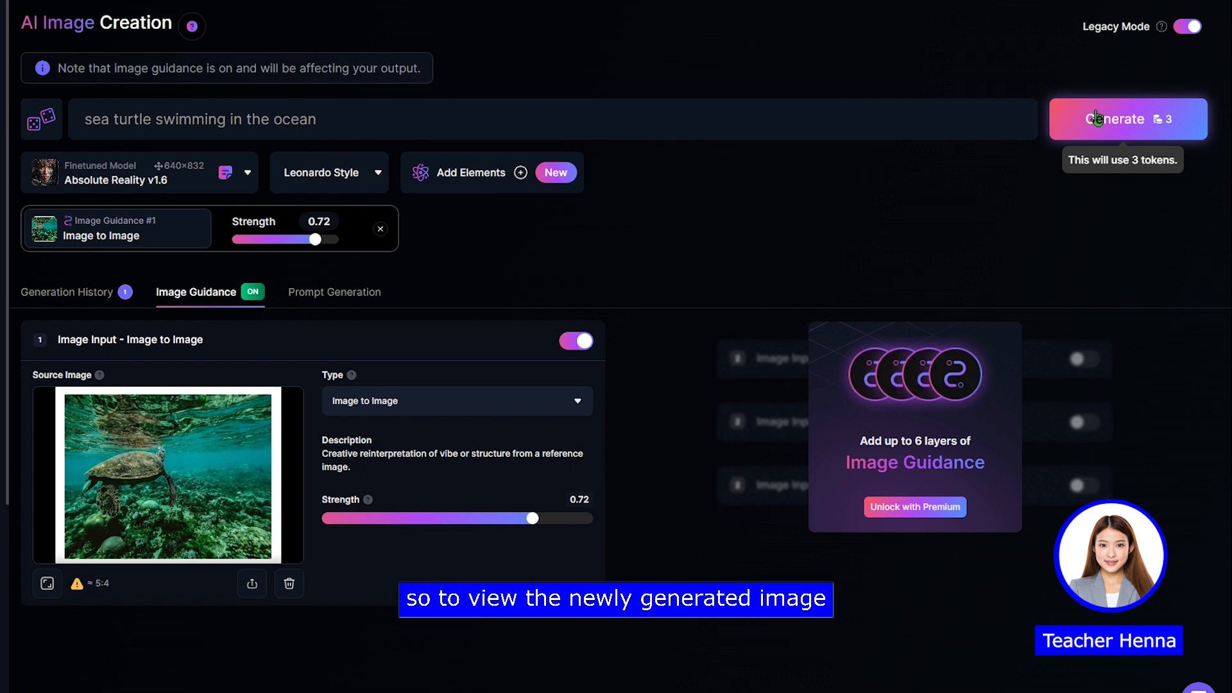
pyautogui.click(106, 293)
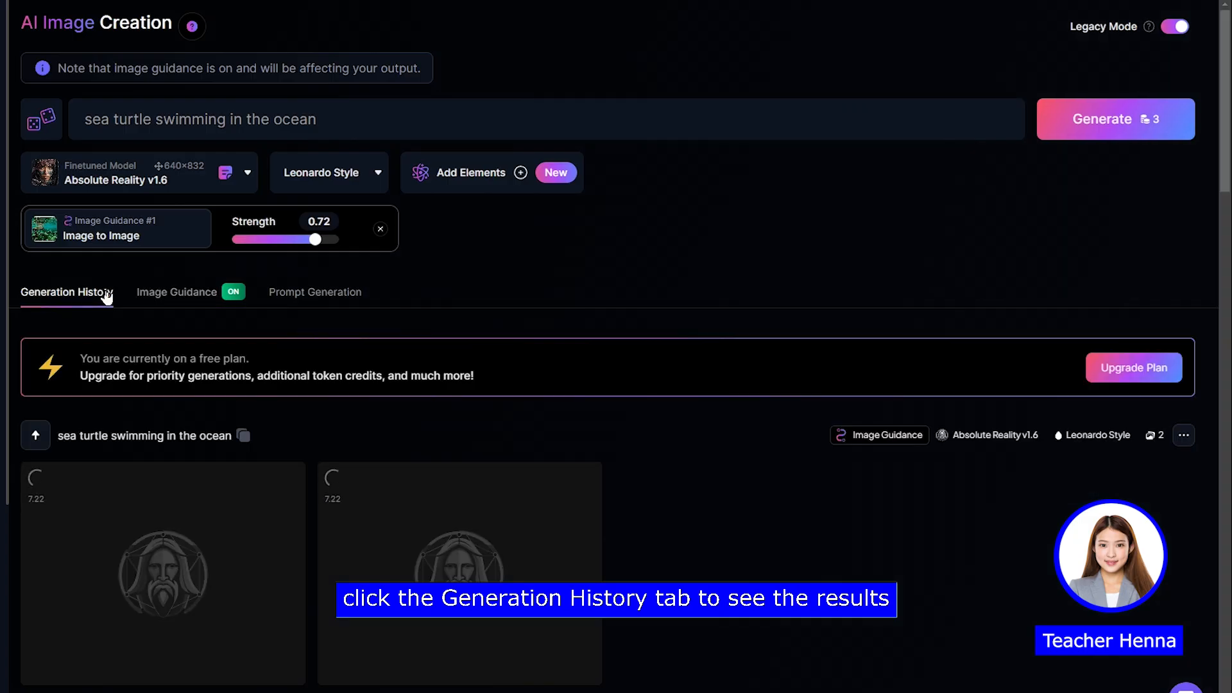
pyautogui.scroll(-2, 565, 378)
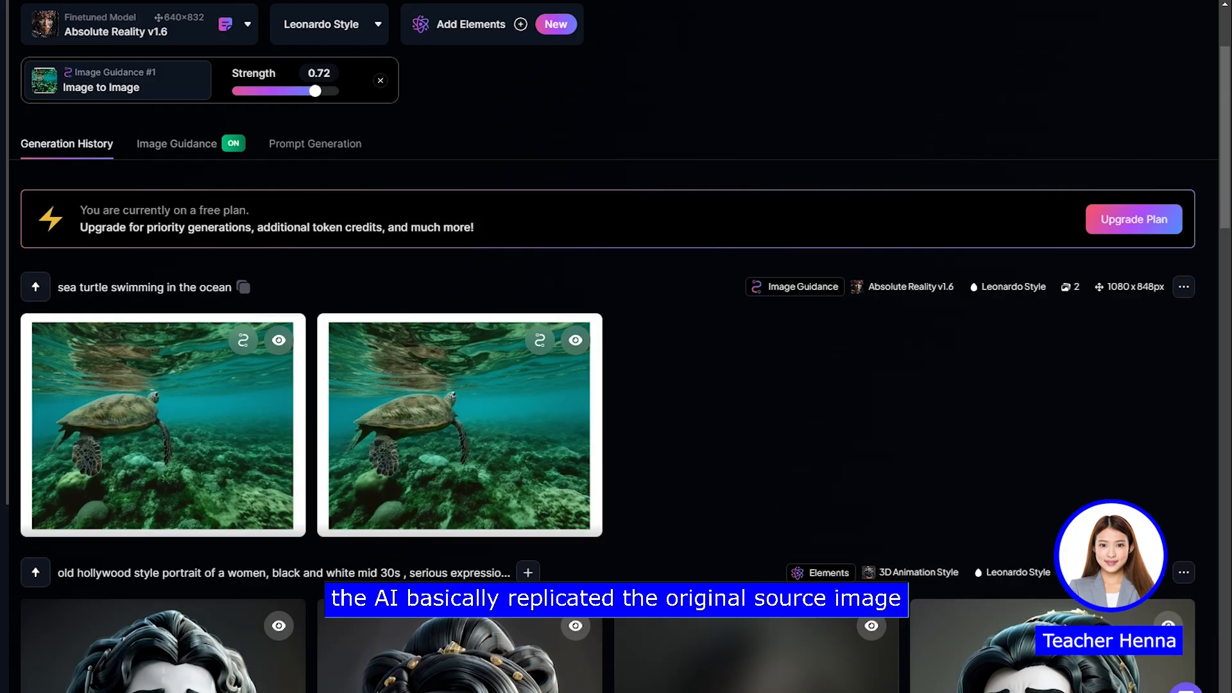
pyautogui.click(483, 431)
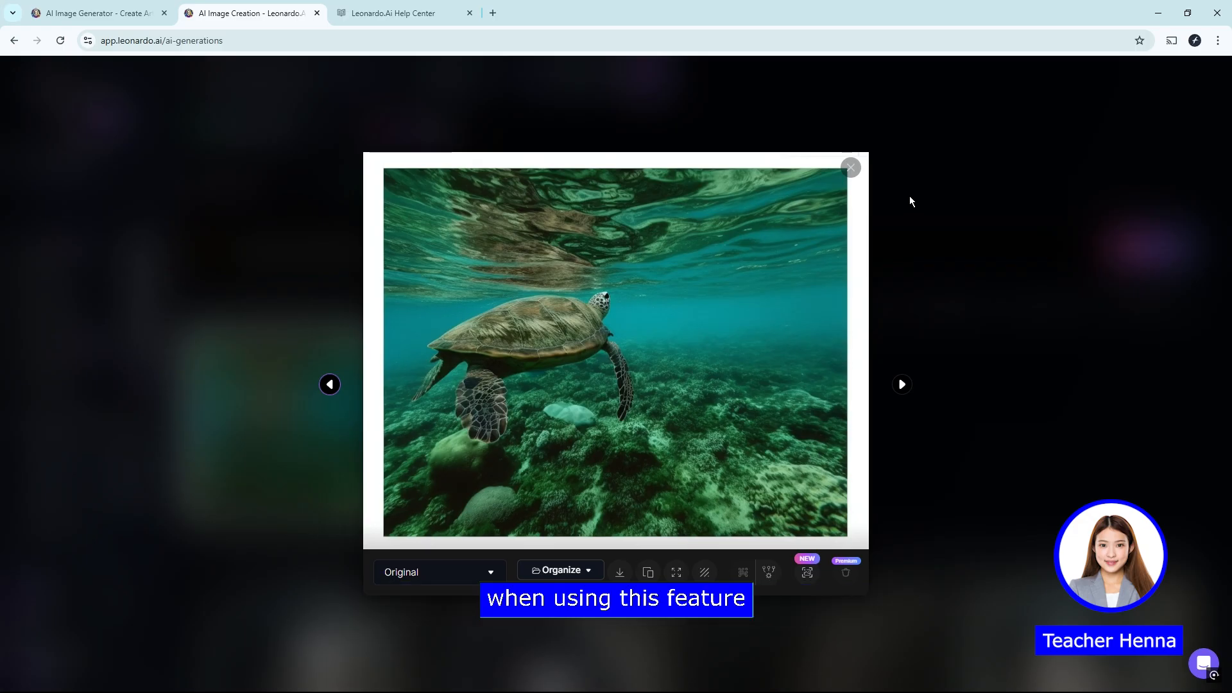
pyautogui.click(855, 173)
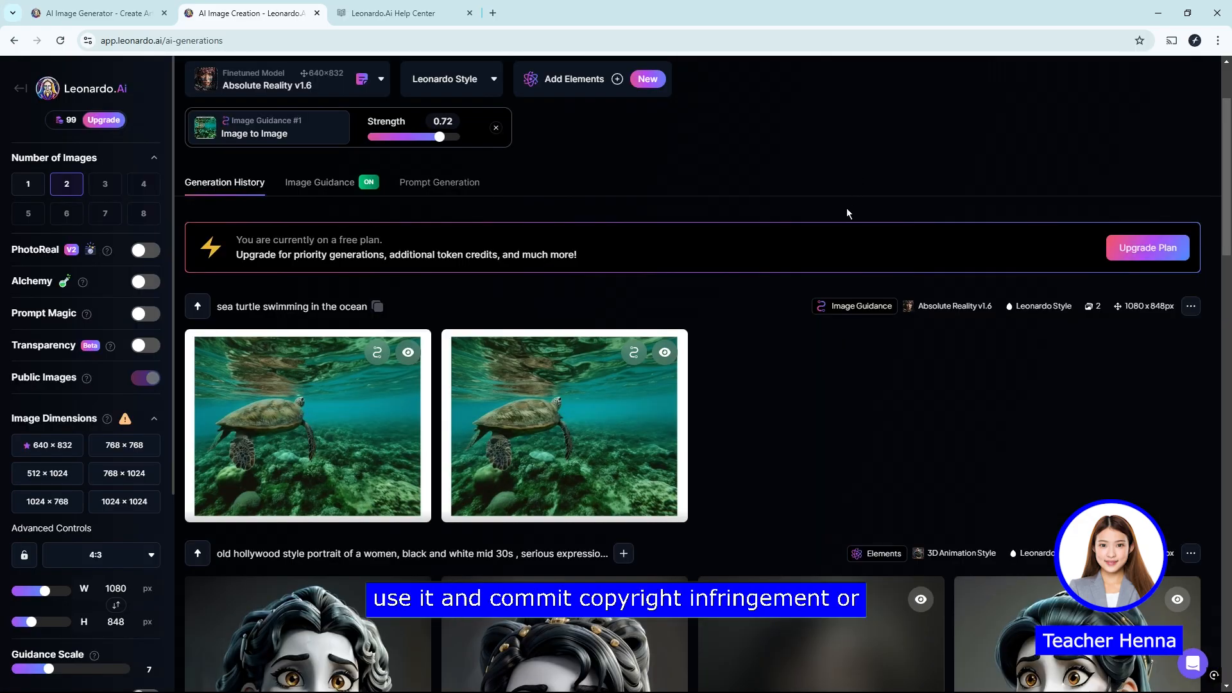
# Step: Open the Prompt Generation tool and remove the Image to Image guidance from the generation
pyautogui.scroll(2, 737, 336)
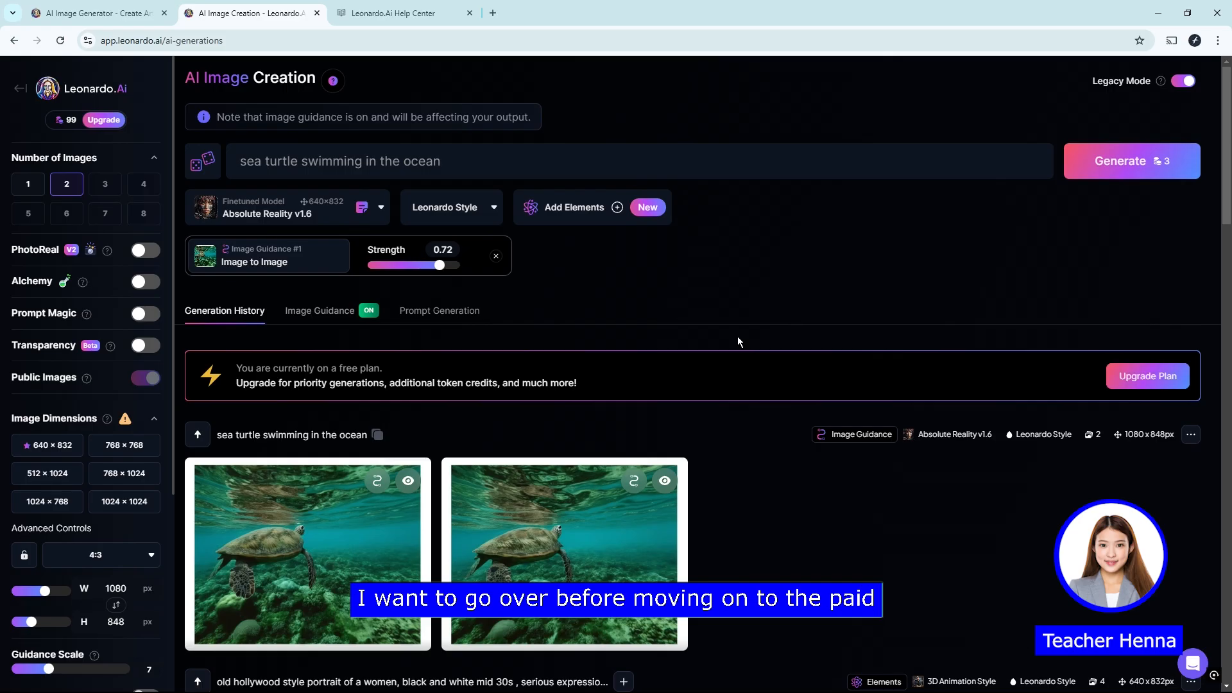
pyautogui.click(451, 321)
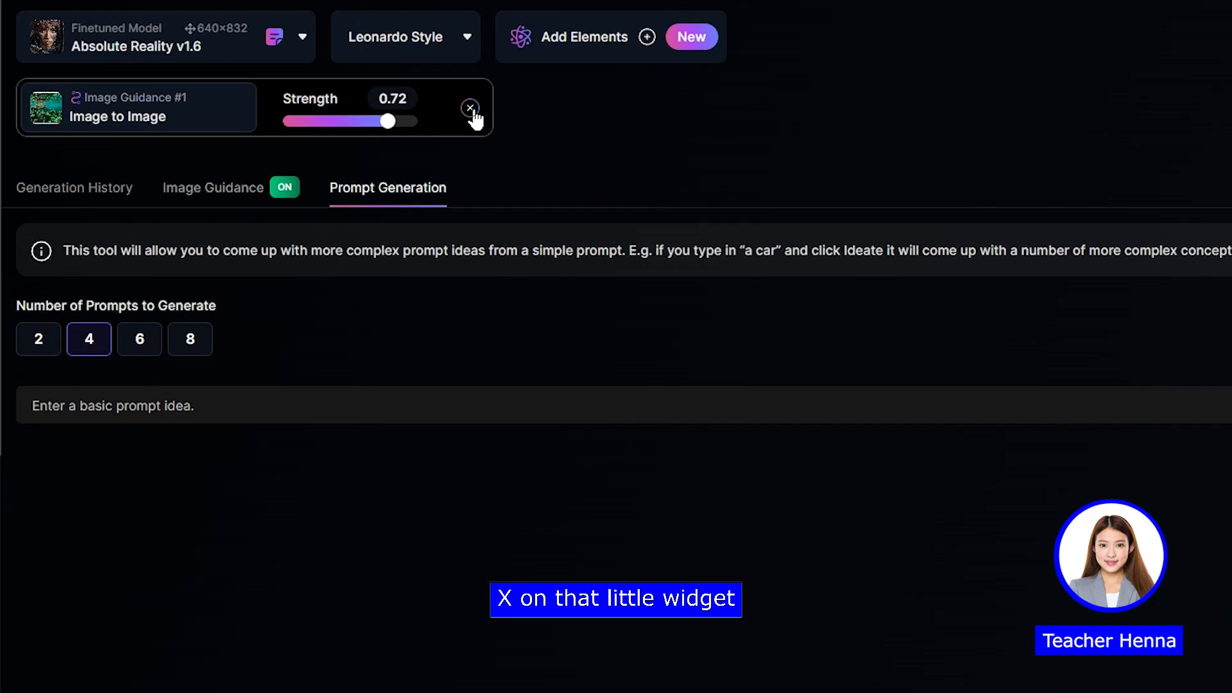
pyautogui.click(470, 108)
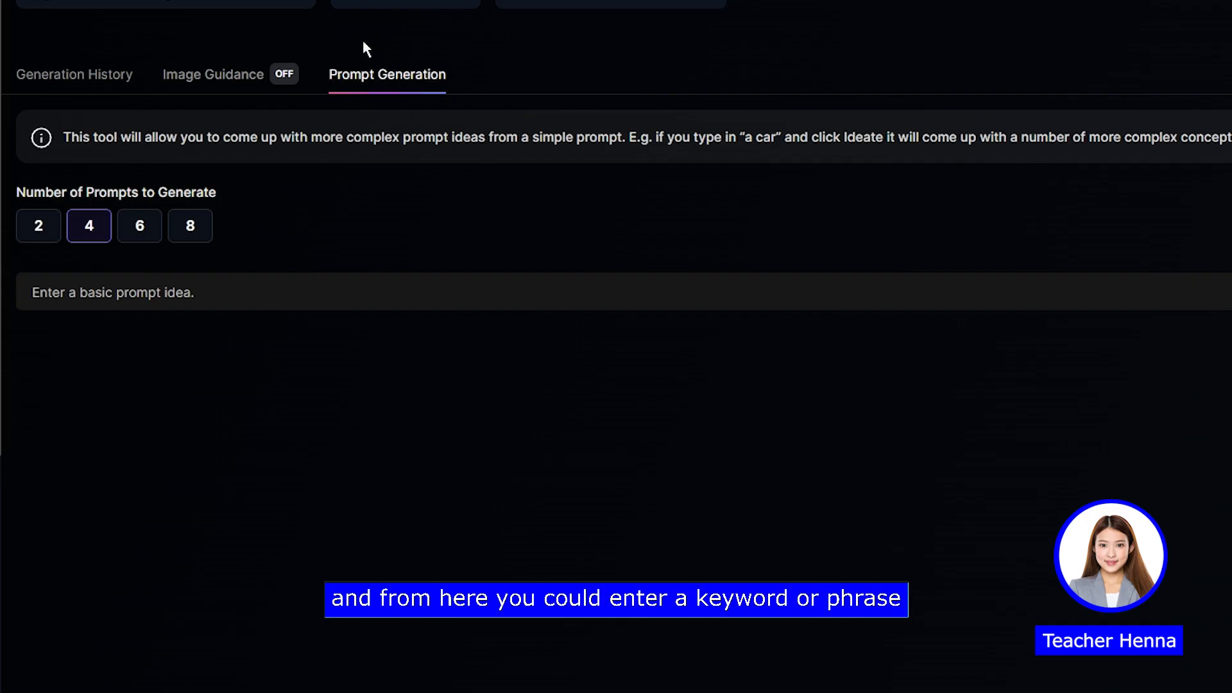
# Step: Ideate four prompt ideas from the basic idea "fighter jet"
pyautogui.click(214, 292)
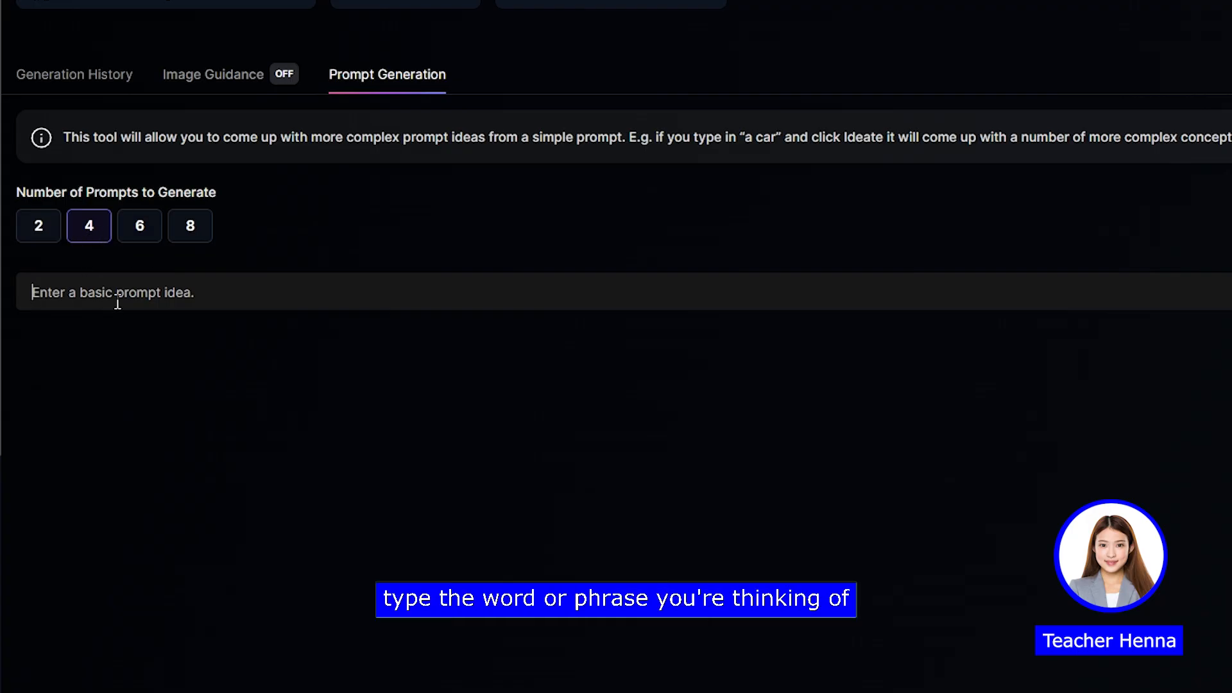
pyautogui.write('fighter jet')
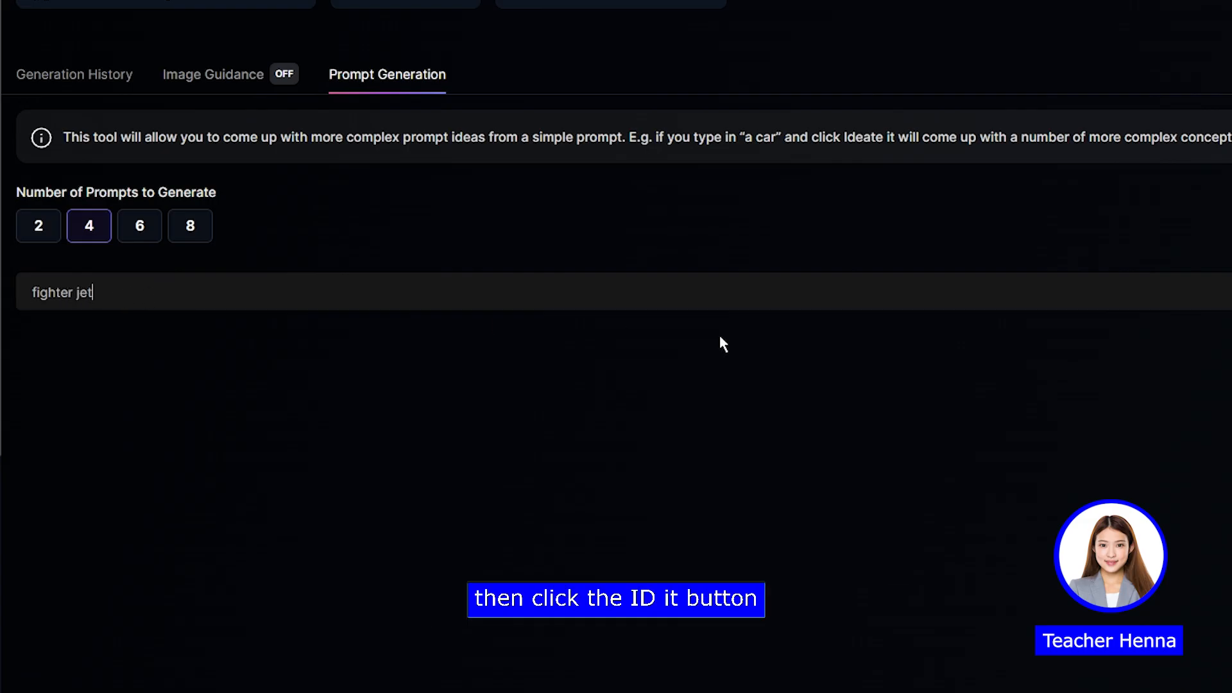
pyautogui.click(1101, 302)
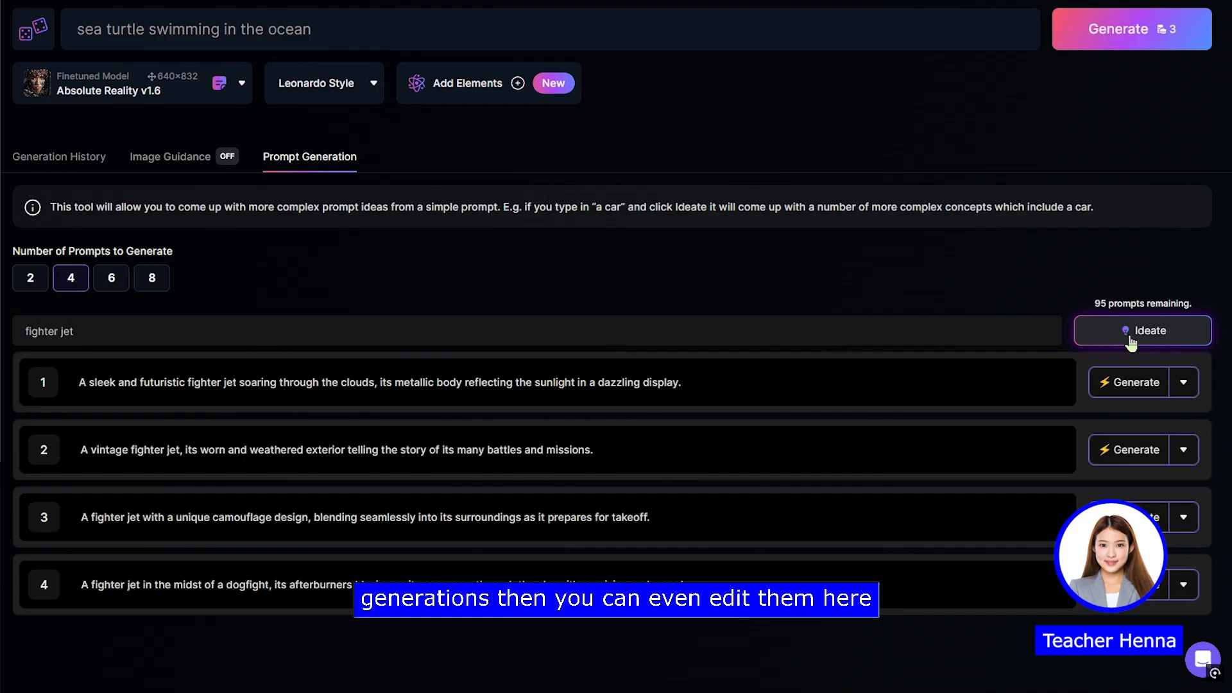
# Step: Open the first fighter jet prompt idea for editing, finish editing, and generate images from that idea
pyautogui.click(1182, 383)
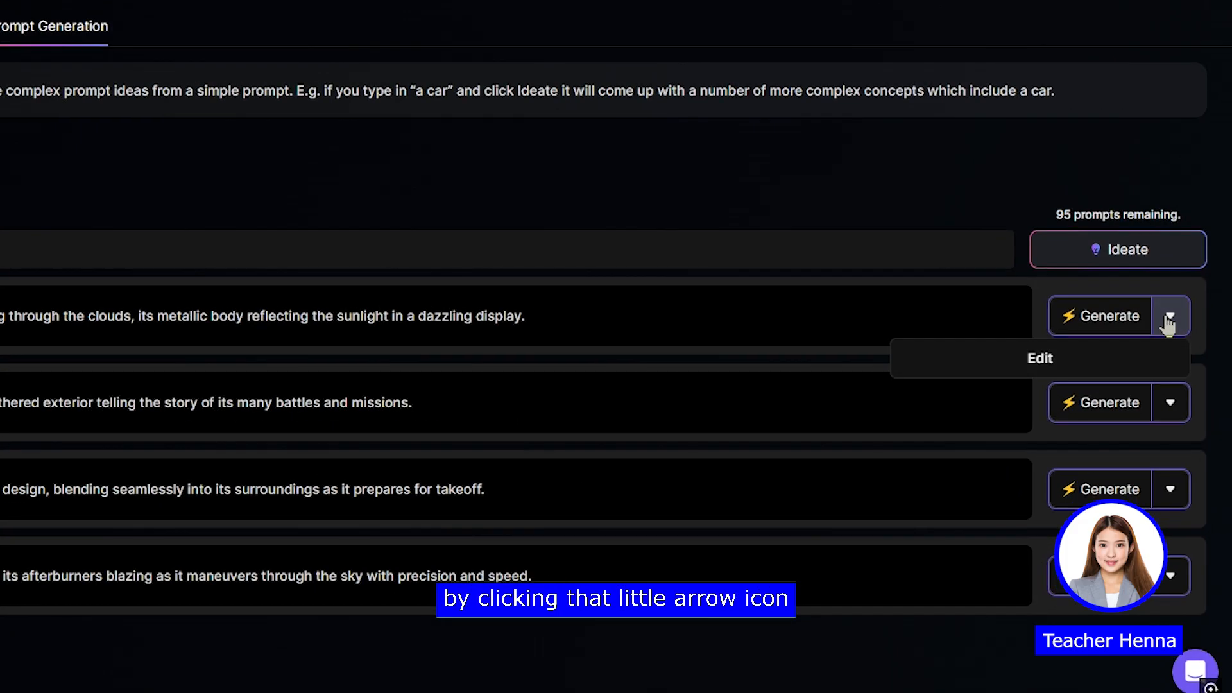
pyautogui.click(1010, 369)
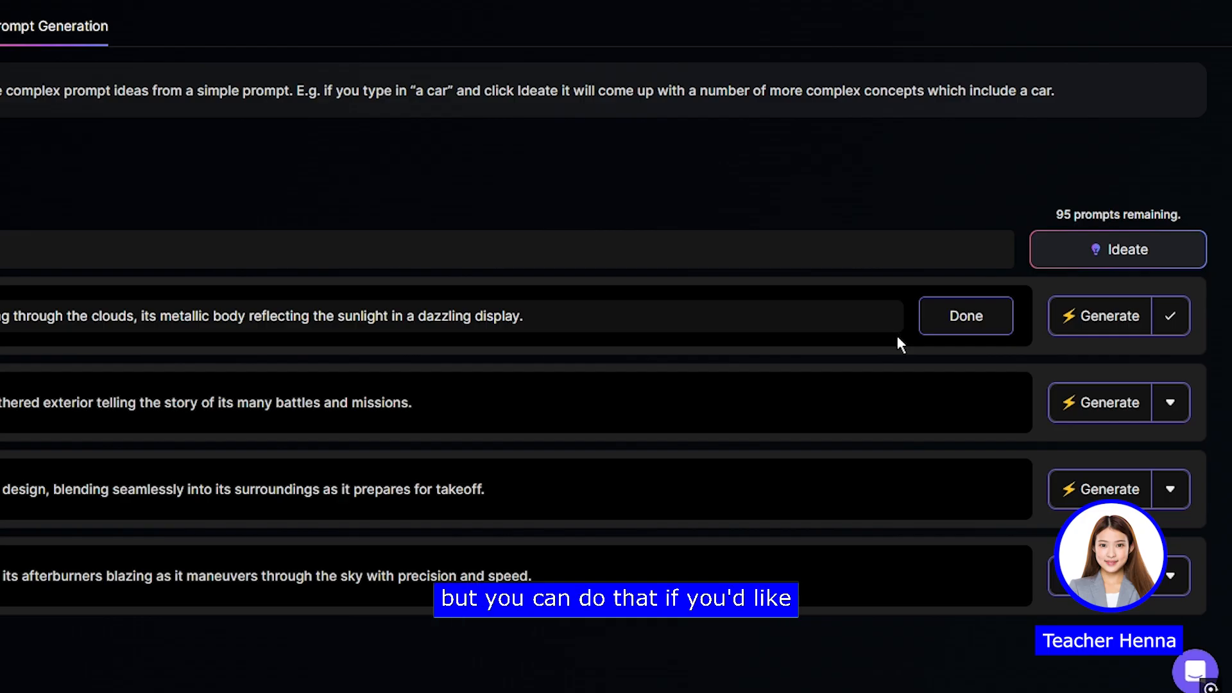
pyautogui.click(948, 328)
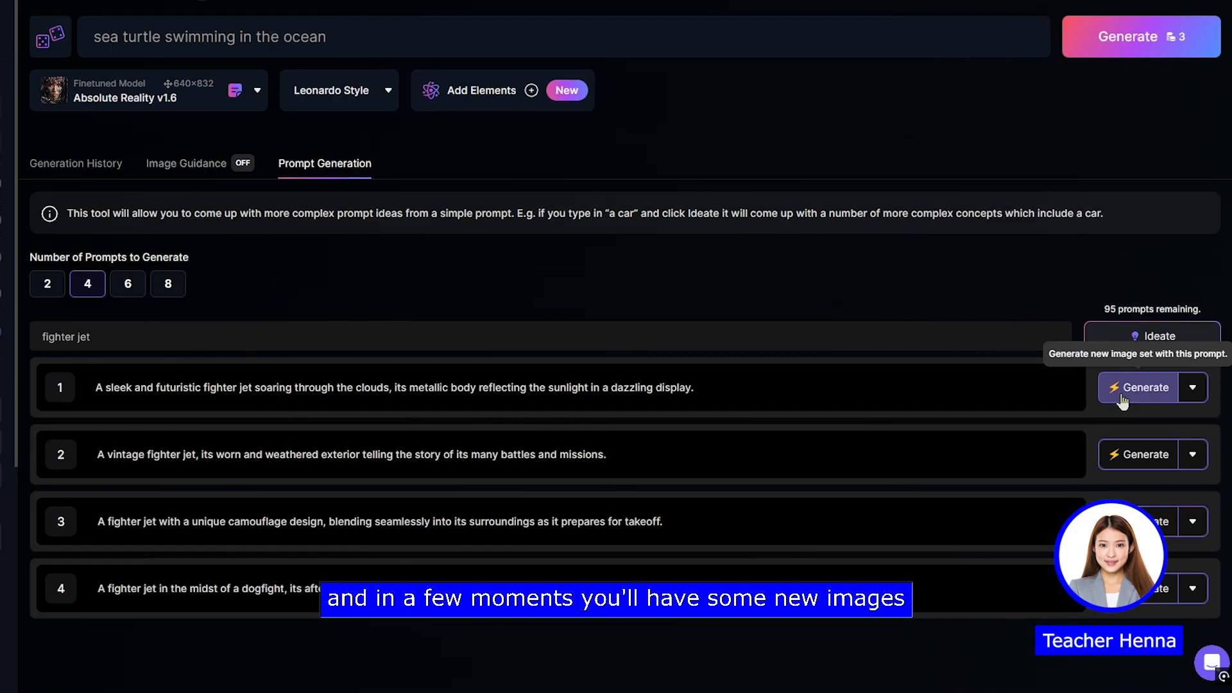
pyautogui.click(1073, 333)
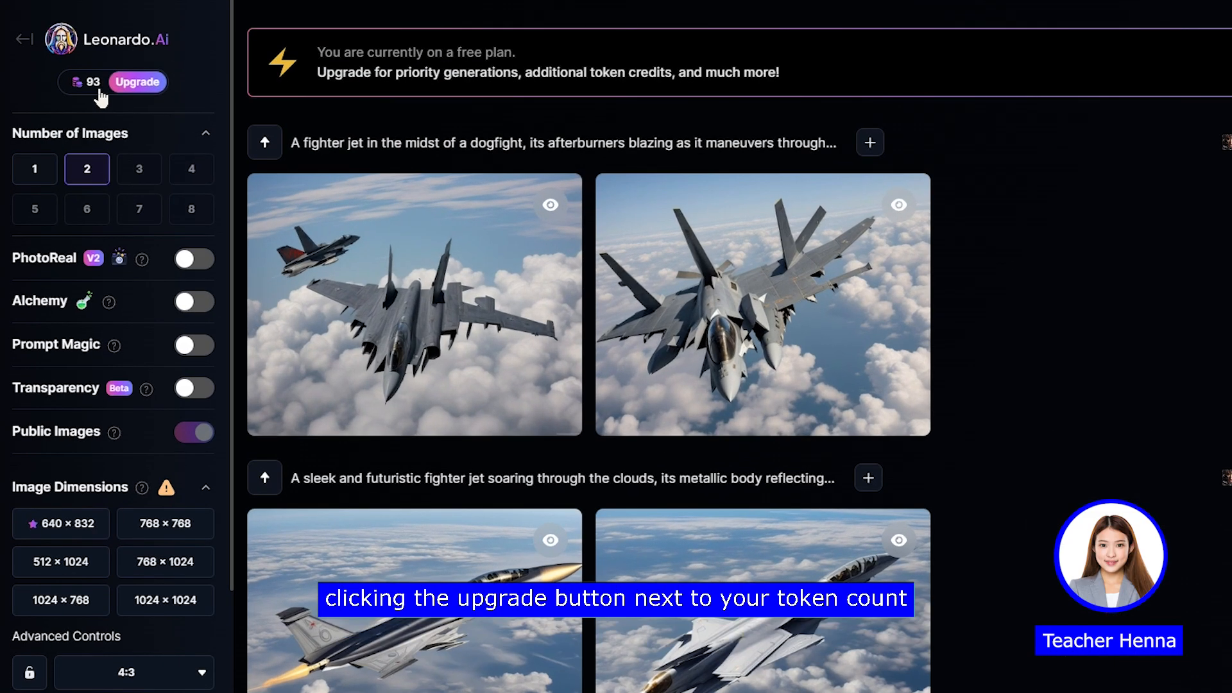
# Step: Switch the finetuned model for the old hollywood portrait prompt to Leonardo Diffusion XL
pyautogui.moveTo(113, 90)
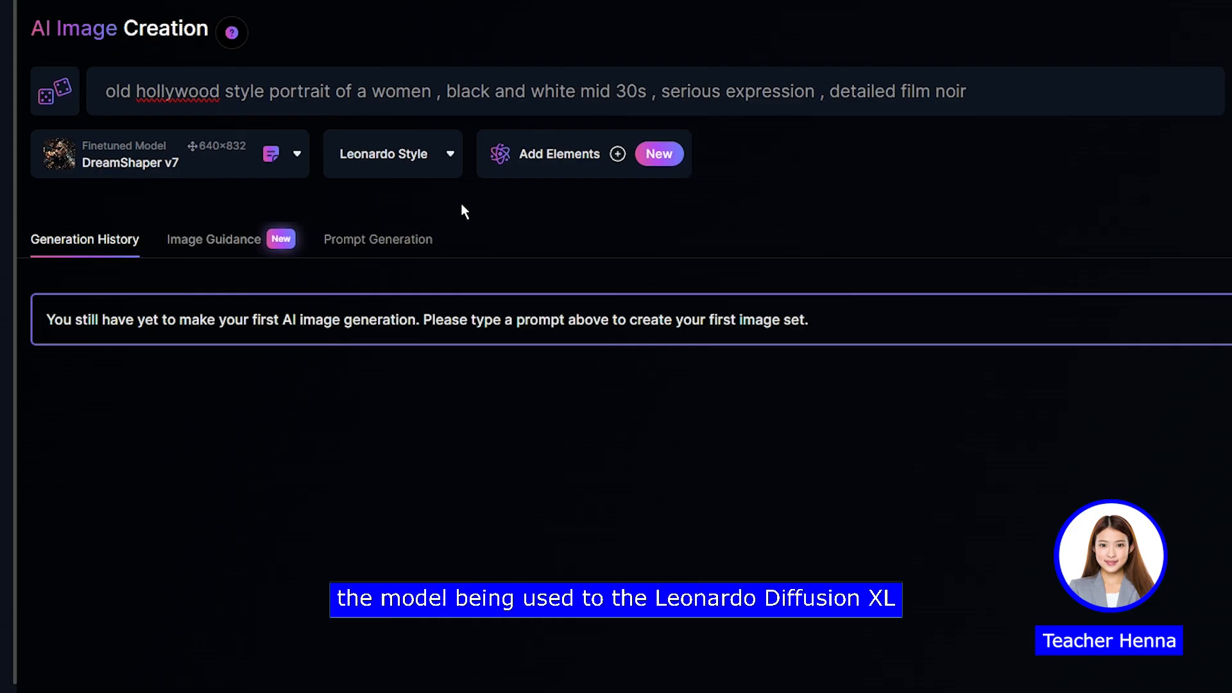
pyautogui.click(192, 175)
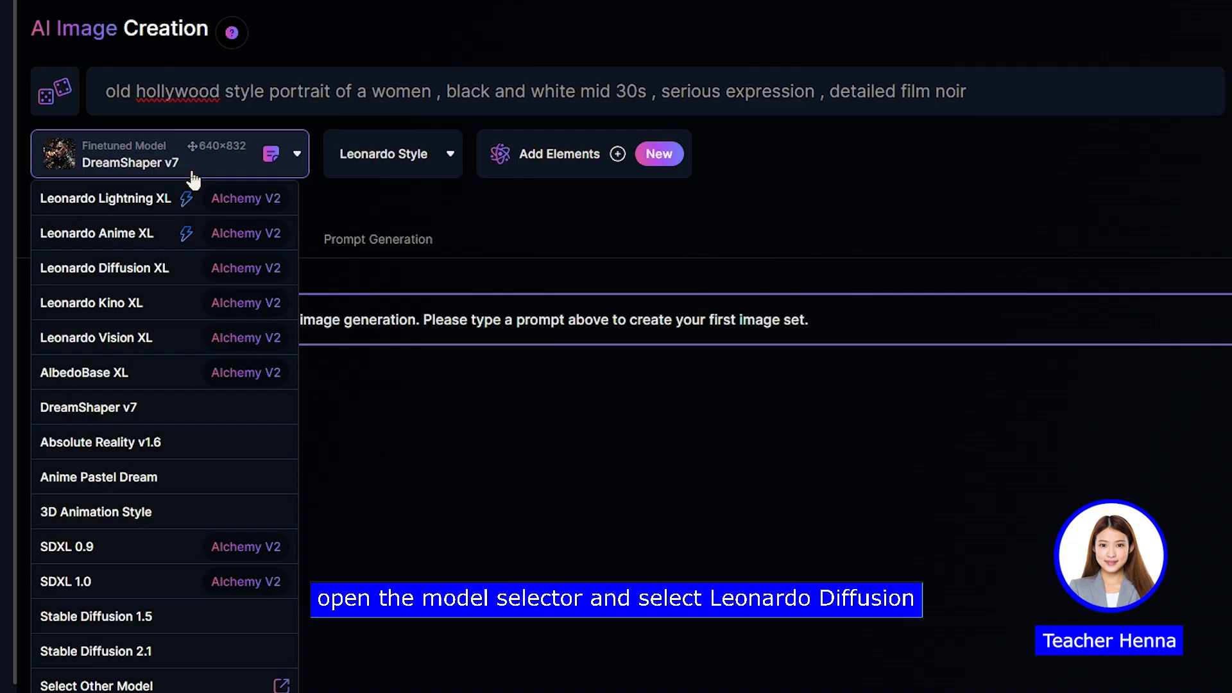
pyautogui.click(124, 282)
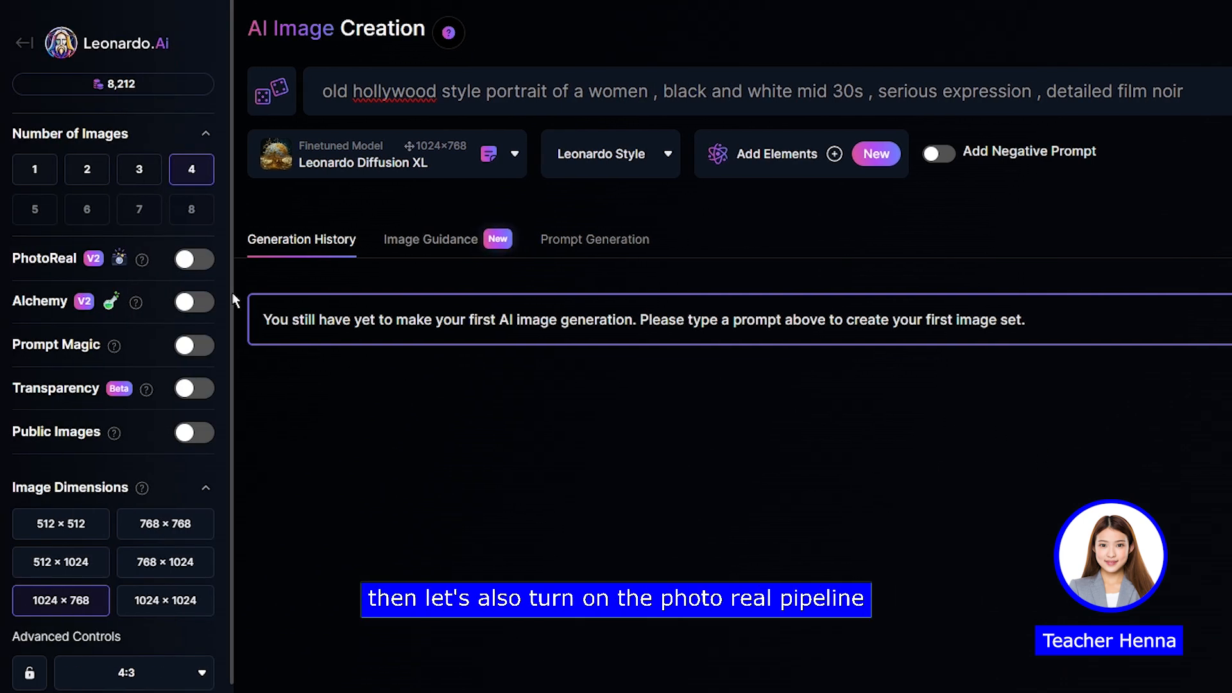
# Step: Turn on PhotoReal for the portrait, and check whether the model can be changed and which preset styles are offered
pyautogui.click(195, 263)
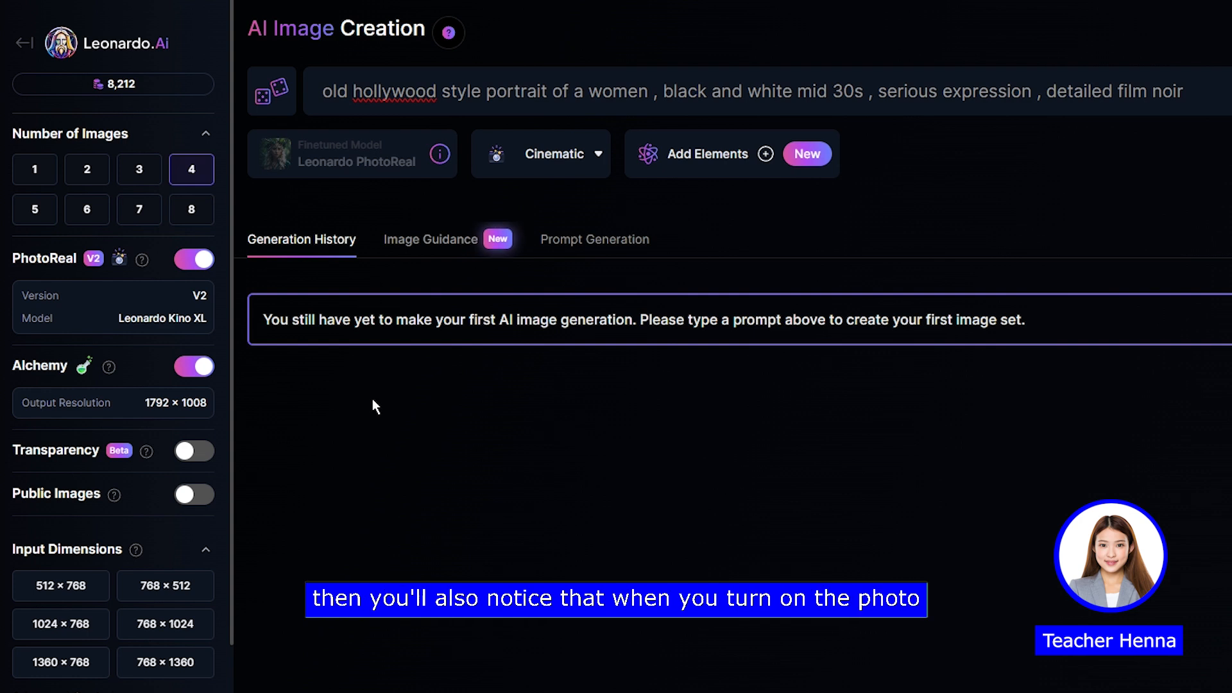
pyautogui.moveTo(327, 150)
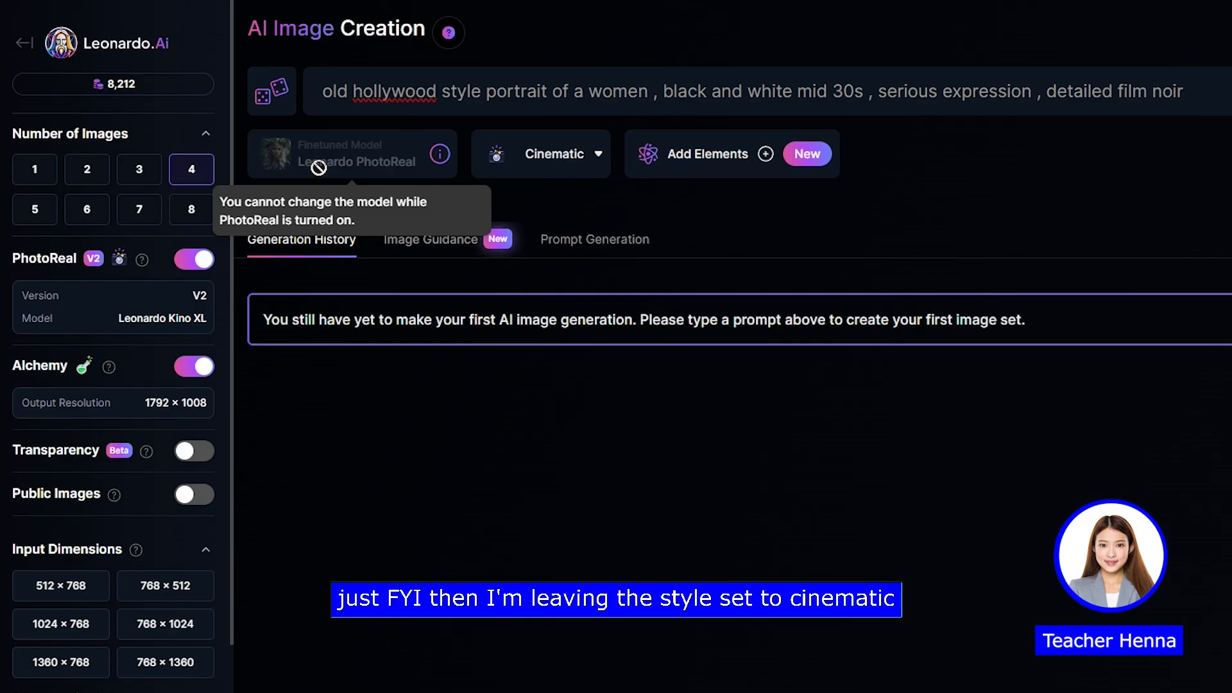
pyautogui.click(570, 162)
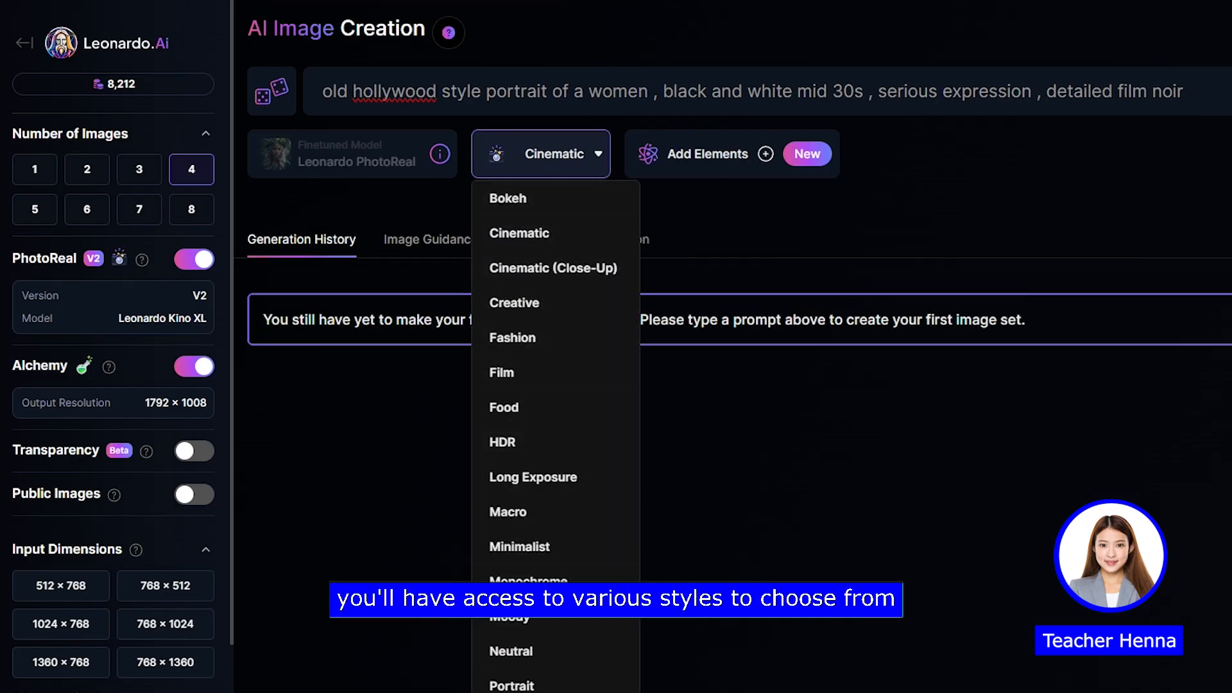
# Step: Set the image aspect ratio to 16:9, keeping the Cinematic style for the portrait
pyautogui.click(573, 159)
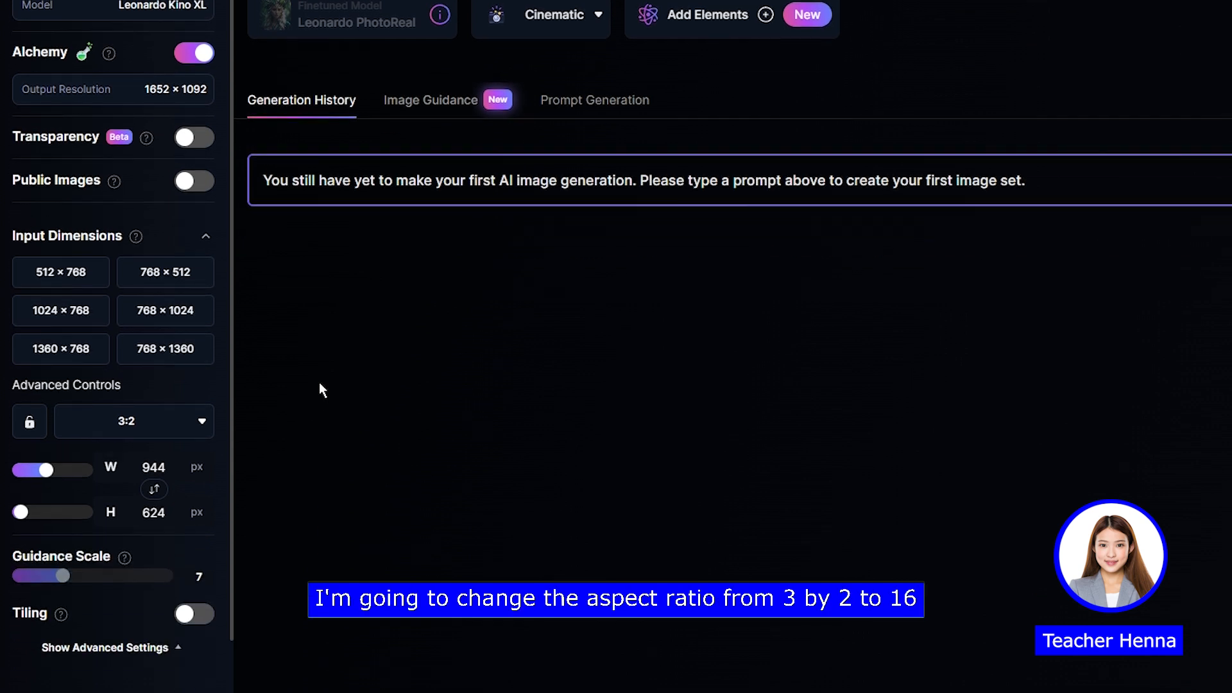
pyautogui.click(122, 425)
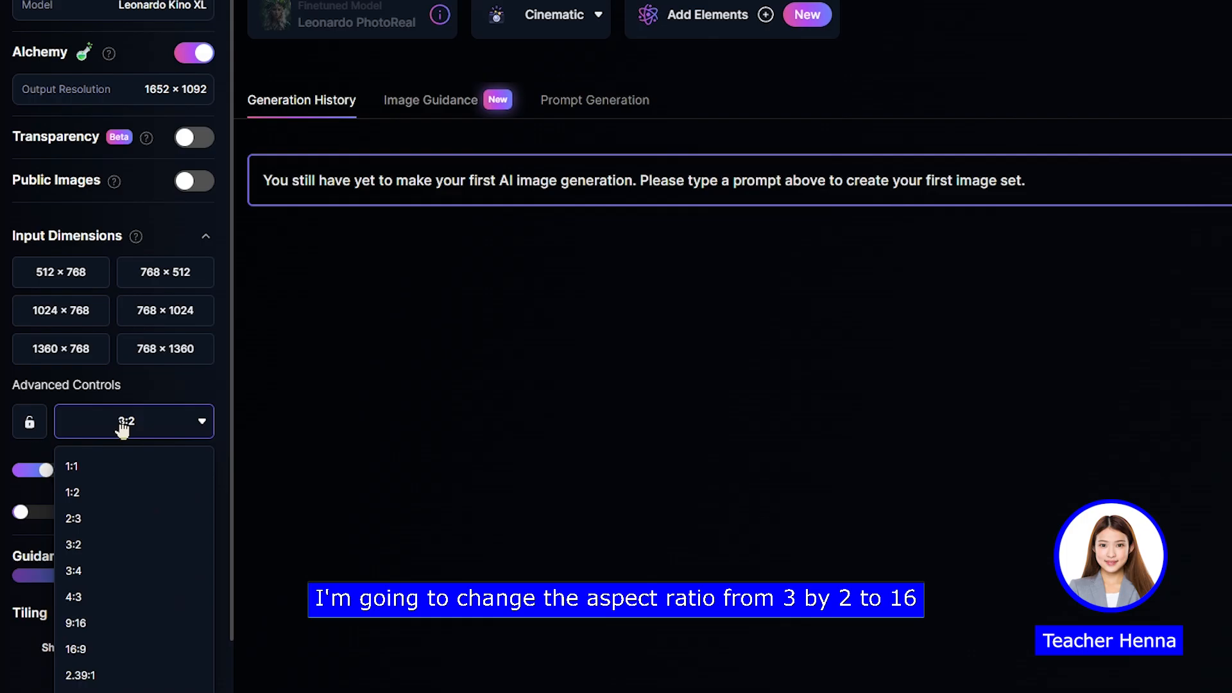
pyautogui.click(76, 649)
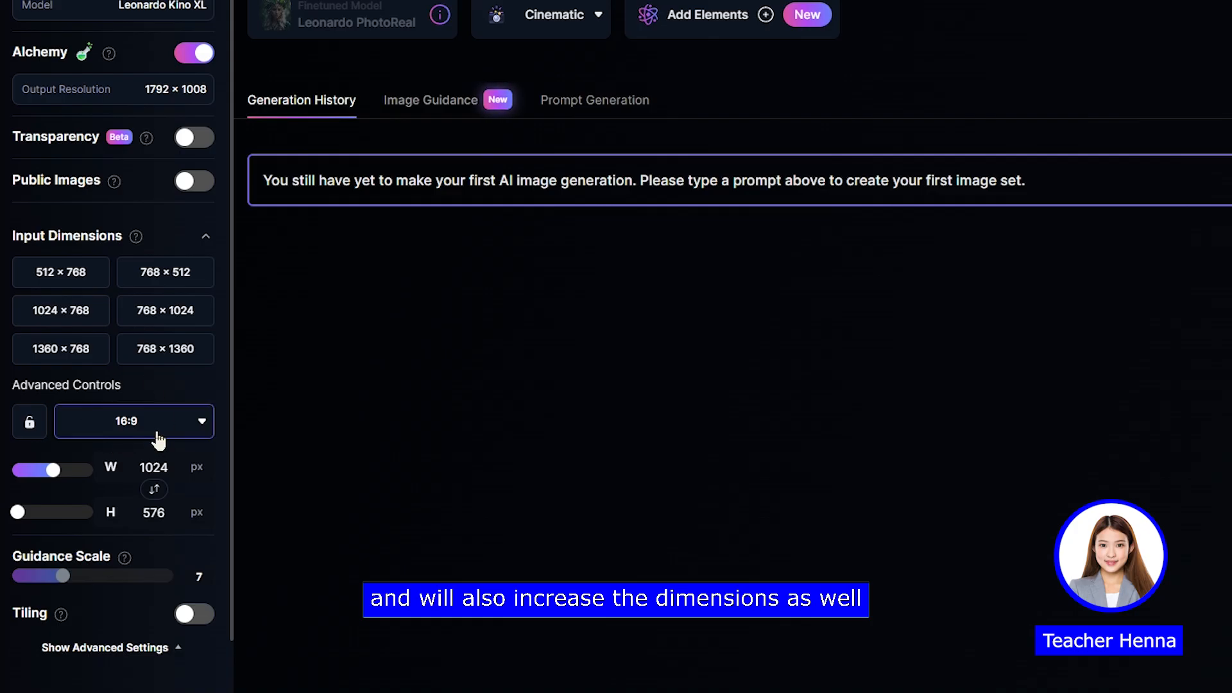
pyautogui.scroll(3, 156, 440)
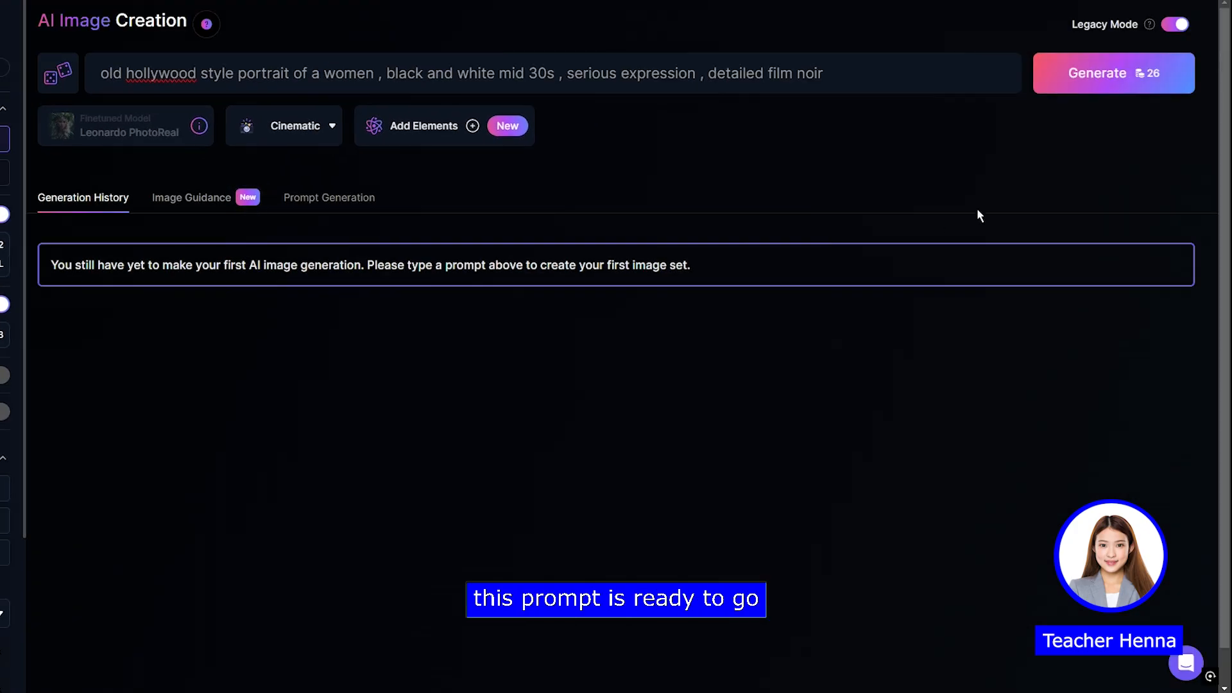
# Step: Generate the old hollywood portraits, view the second image enlarged, and close its preview
pyautogui.click(1160, 77)
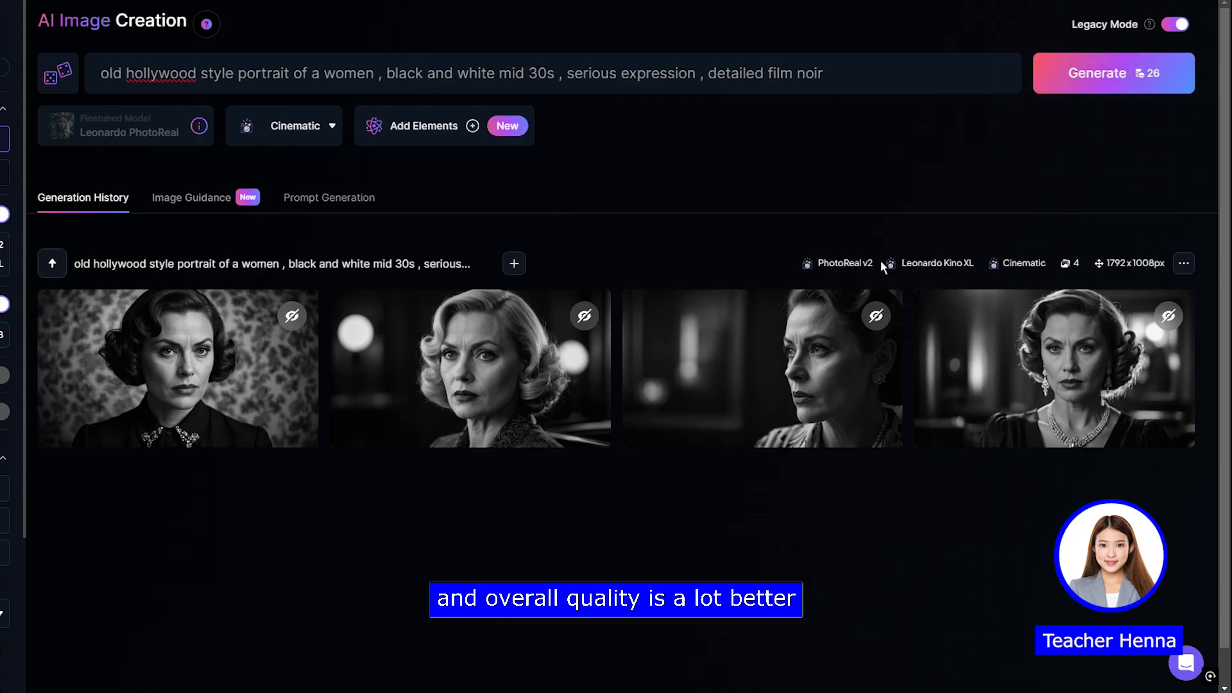
pyautogui.moveTo(872, 318)
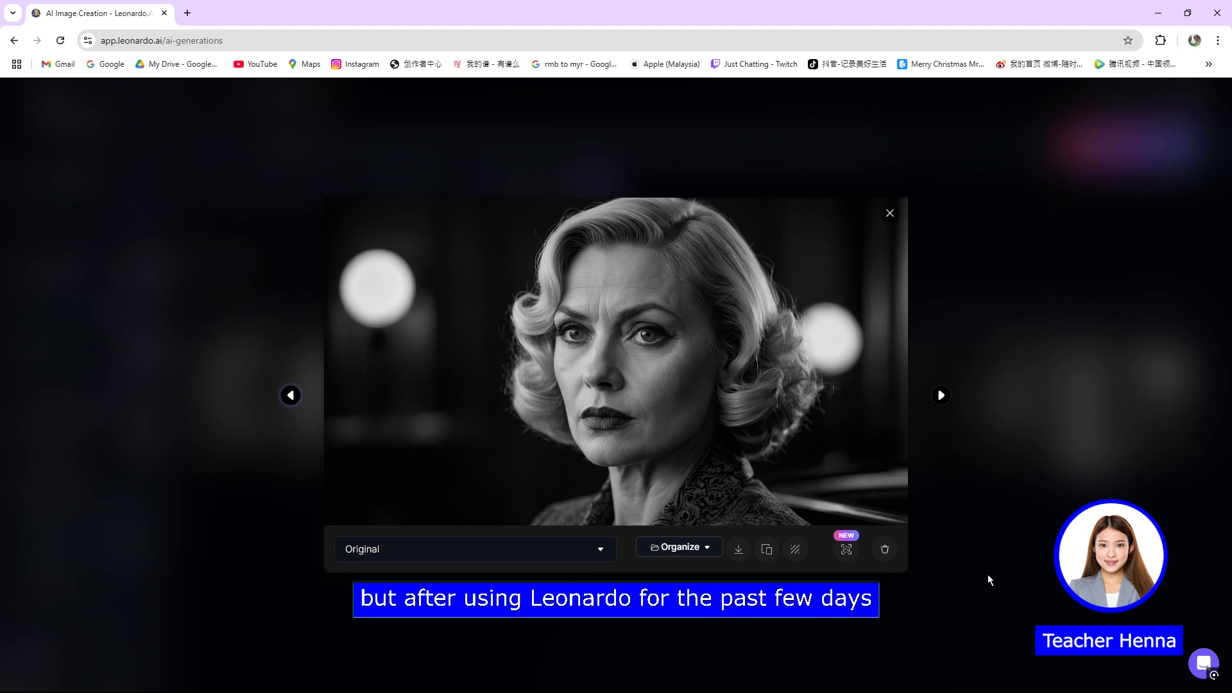
pyautogui.click(987, 574)
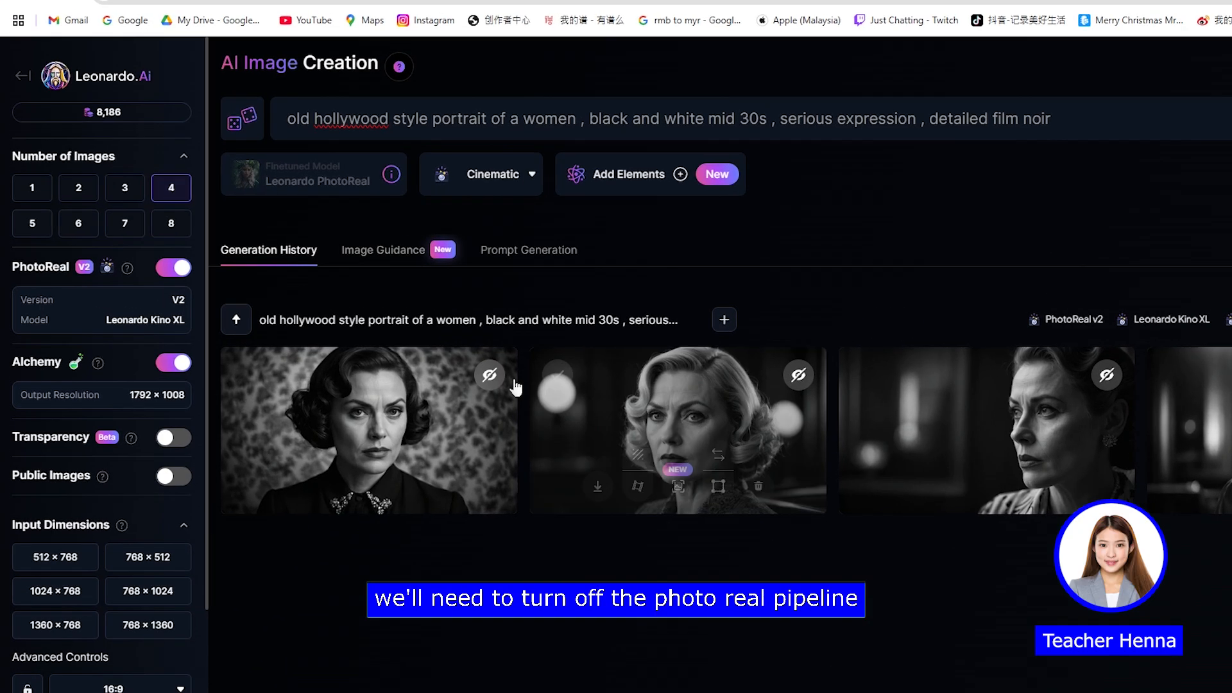
# Step: Turn off PhotoReal and open the details of the Cute Animal Characters model from the platform's other finetuned models
pyautogui.click(175, 268)
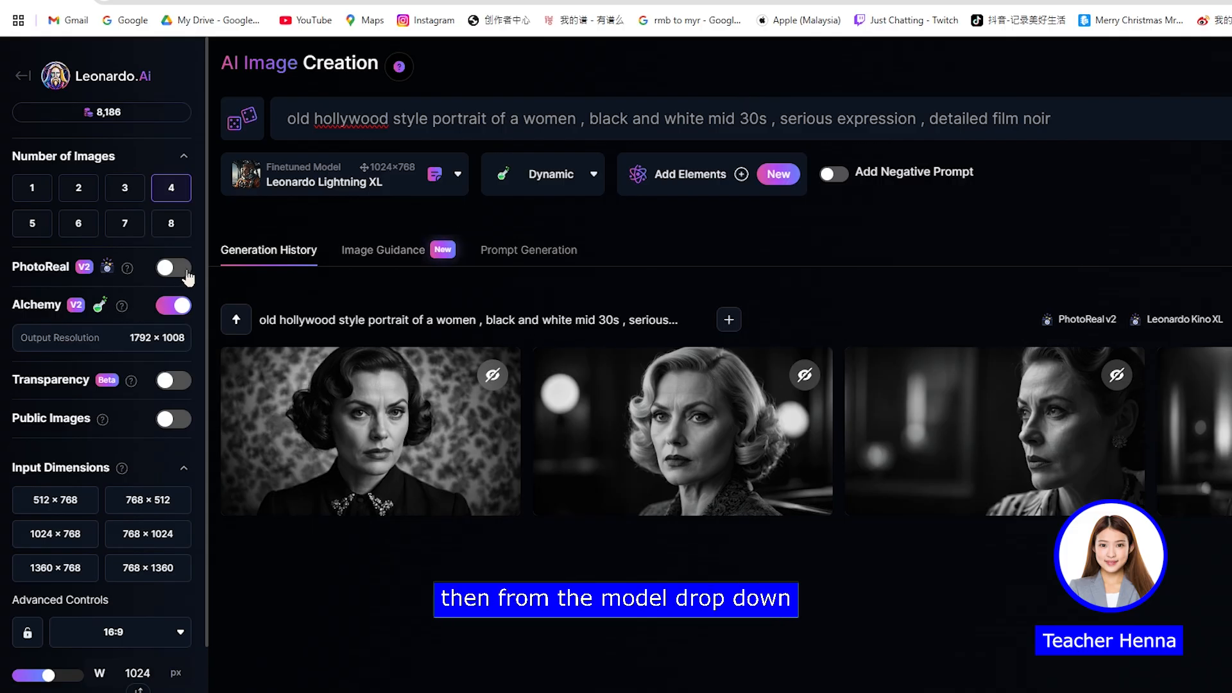
pyautogui.click(422, 190)
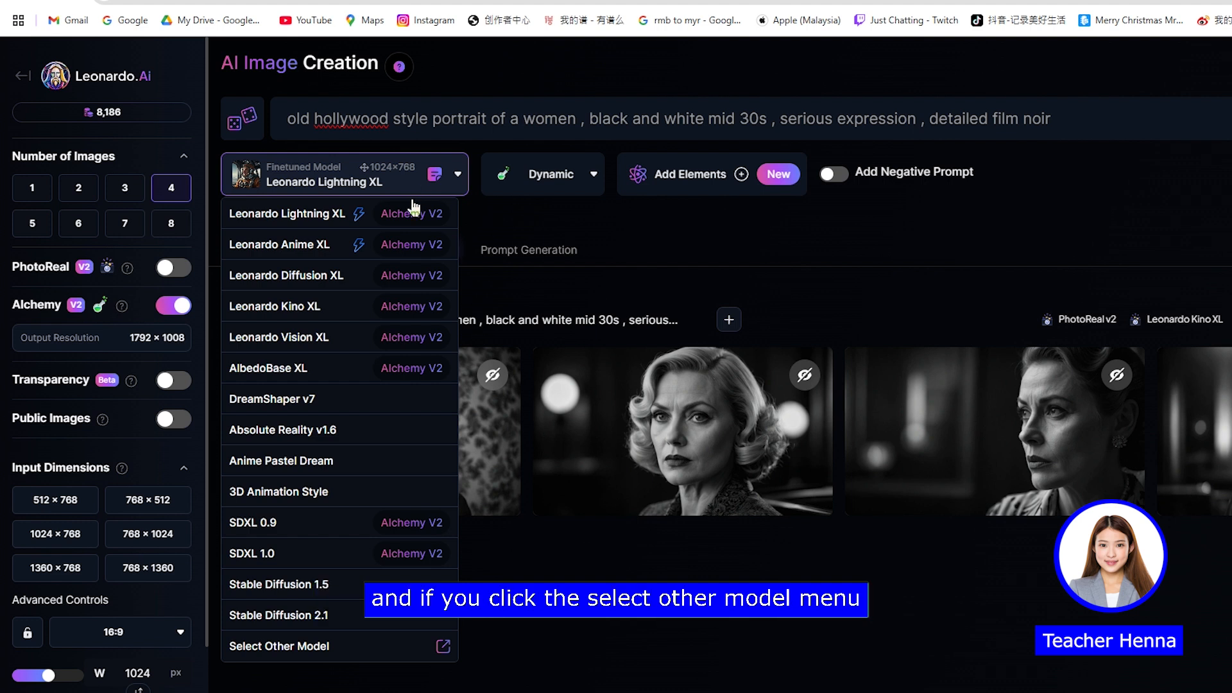
pyautogui.click(334, 649)
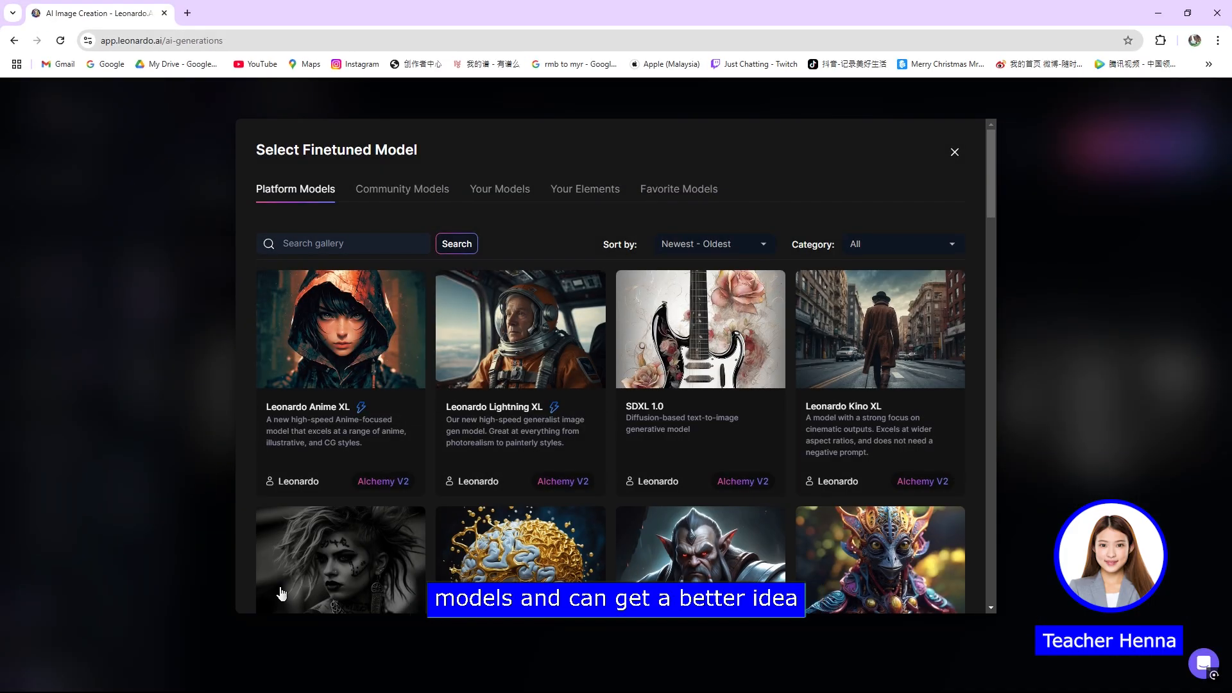
pyautogui.moveTo(990, 199); pyautogui.dragTo(960, 508)
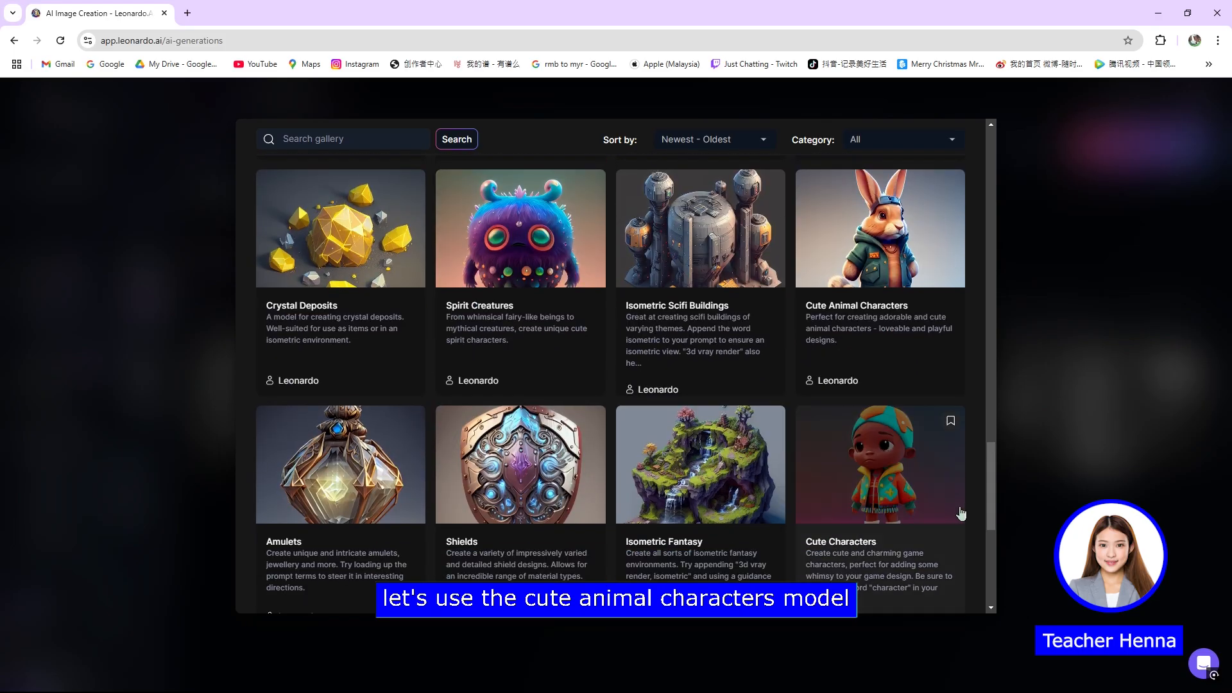
pyautogui.click(871, 258)
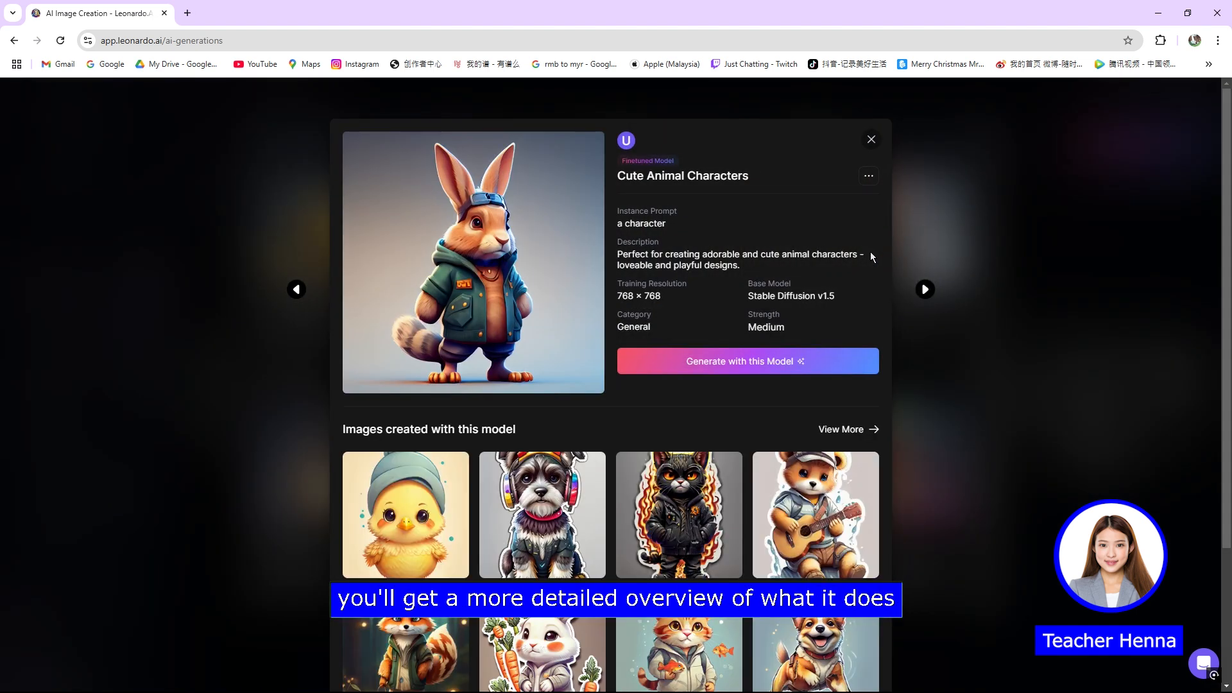
# Step: Look over the example images made with the Cute Animal Characters model, and choose it for generating
pyautogui.scroll(-3, 872, 262)
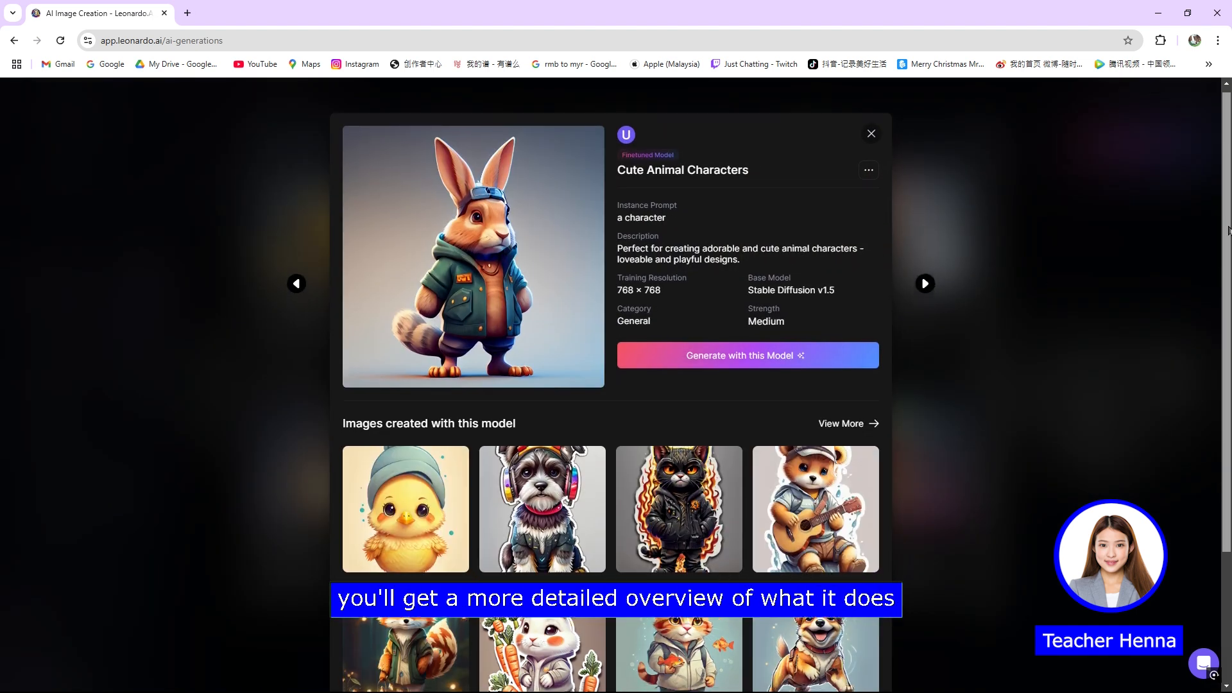
pyautogui.scroll(-2, 609, 385)
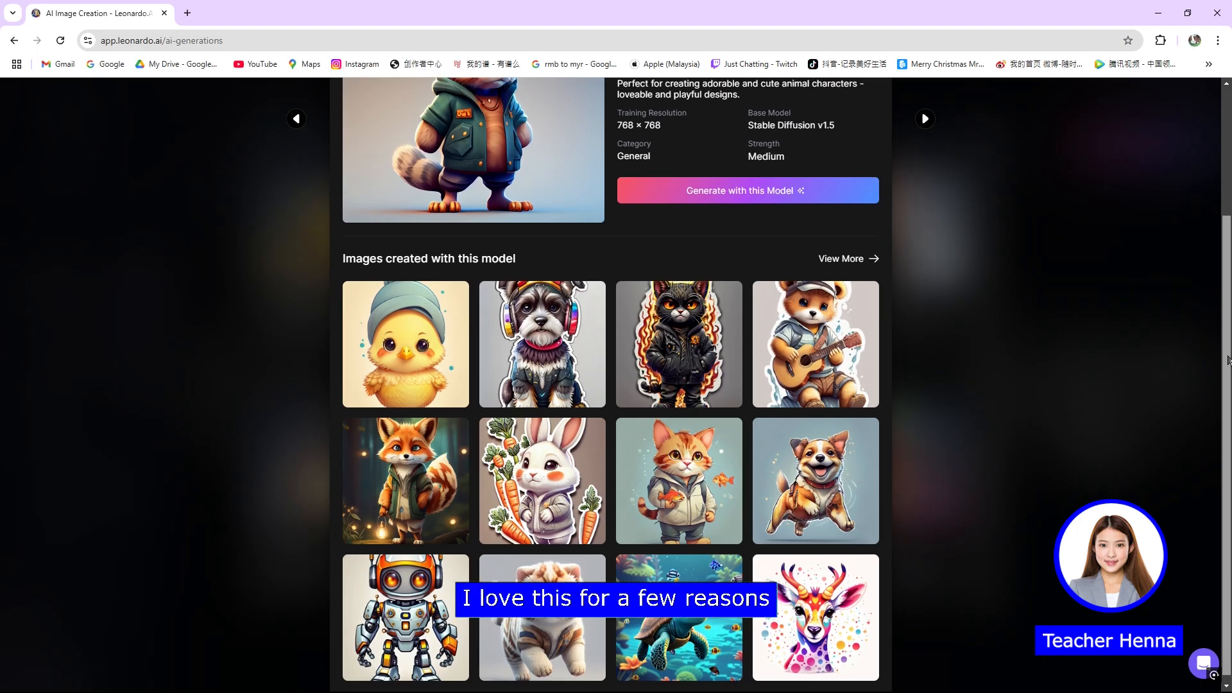
pyautogui.scroll(3, 463, 284)
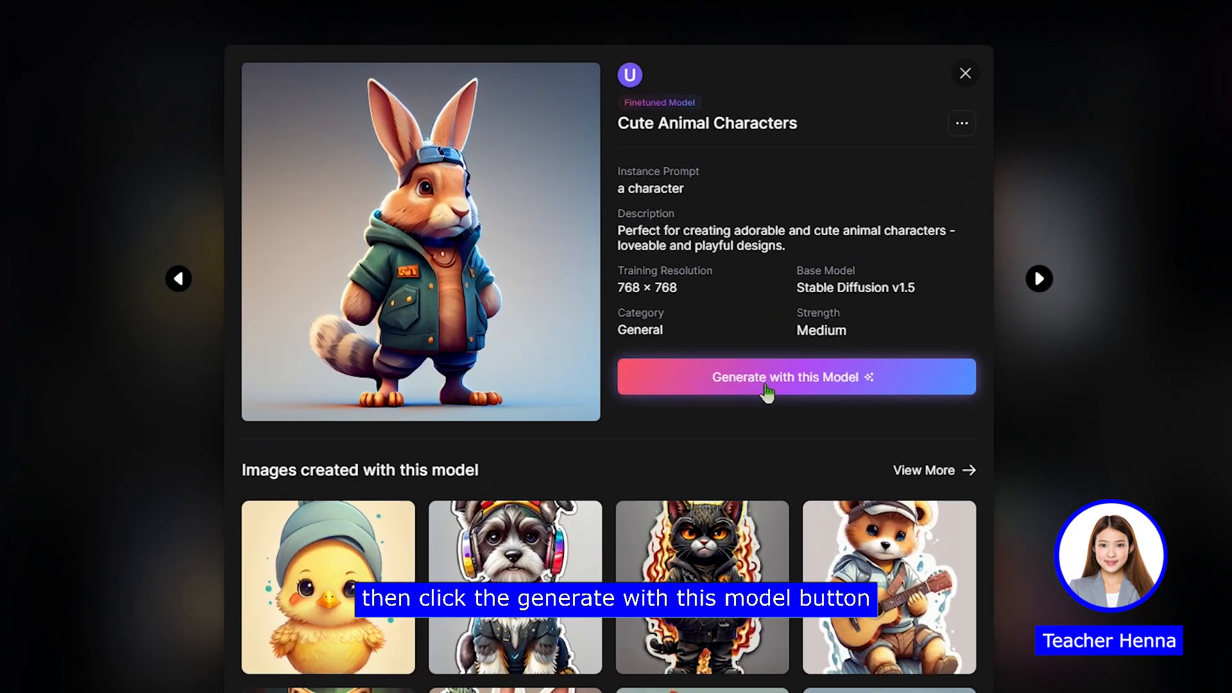
pyautogui.click(767, 393)
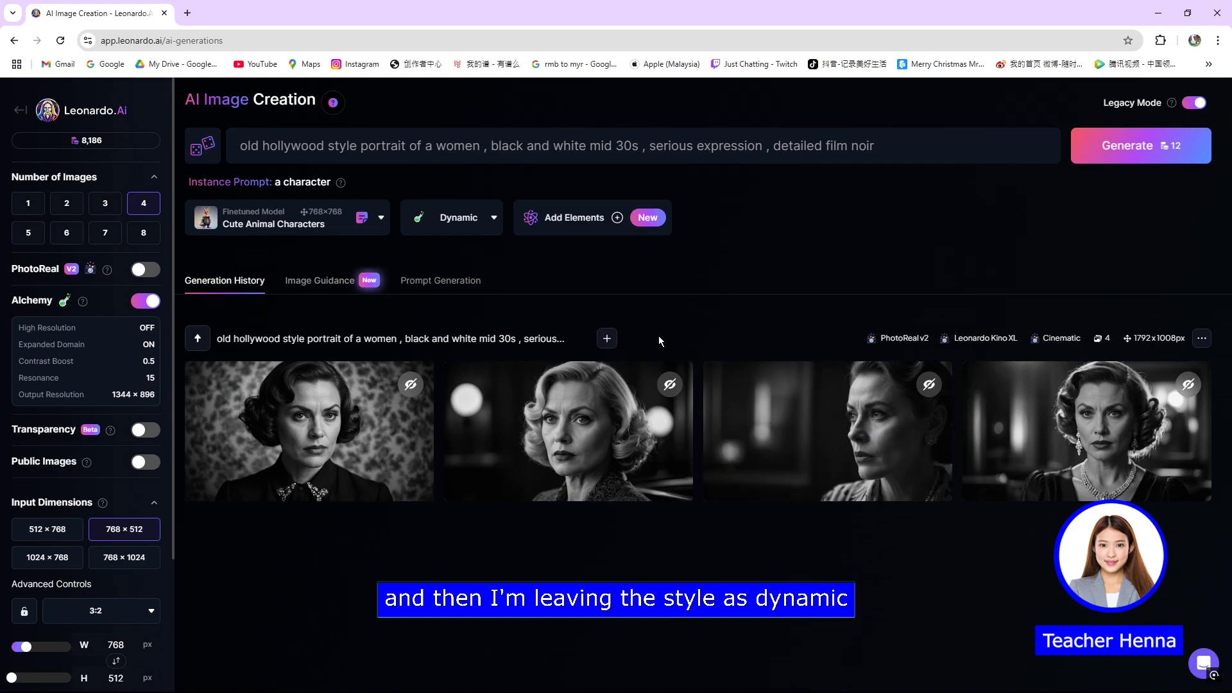
# Step: Check the preset styles and aspect ratio for the Cute Animal Characters model, leaving the style on Dynamic
pyautogui.click(461, 235)
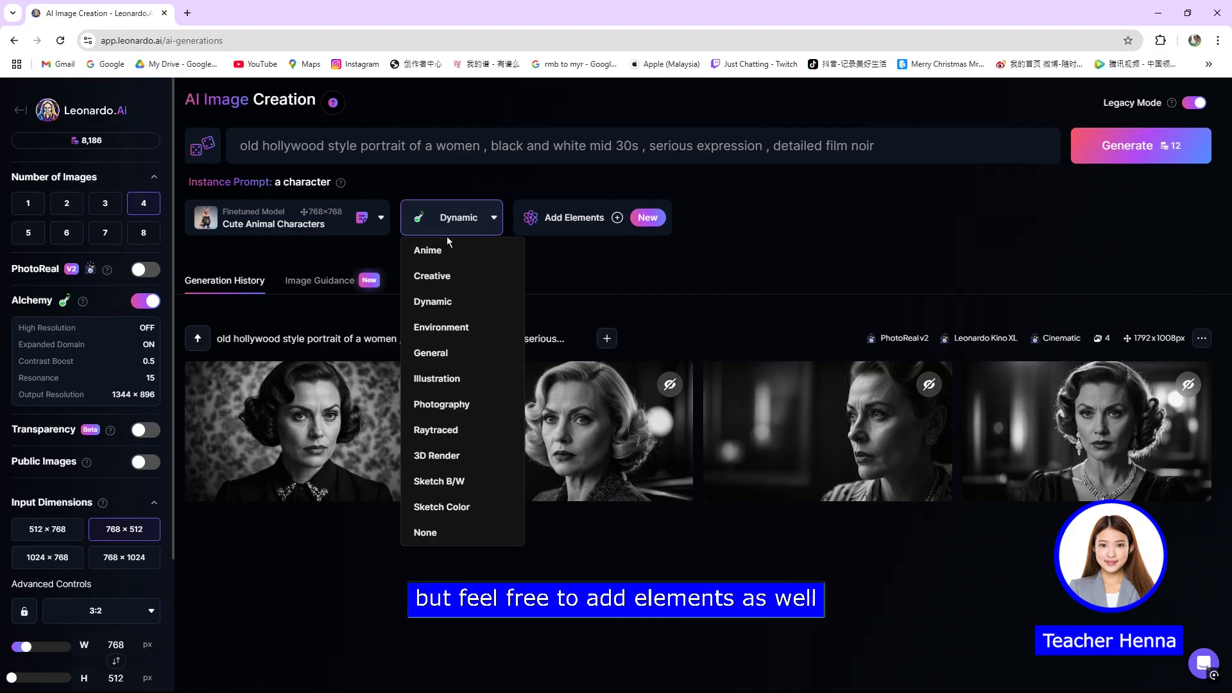
pyautogui.scroll(-3, 58, 301)
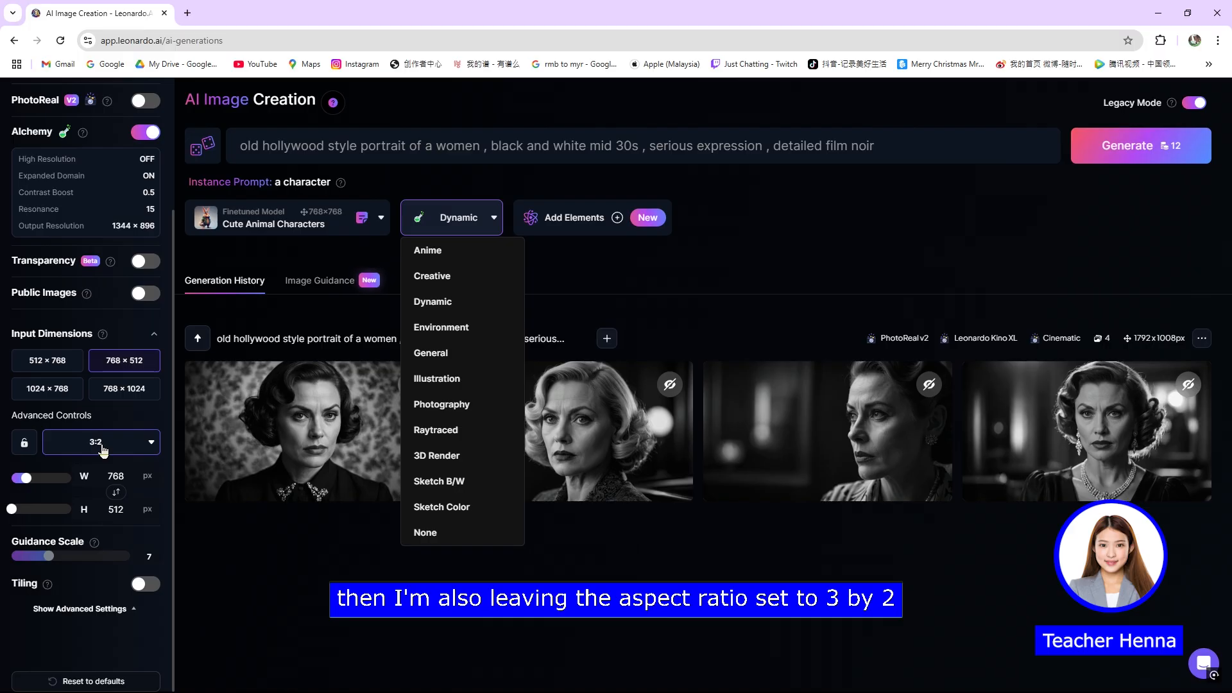
pyautogui.click(439, 227)
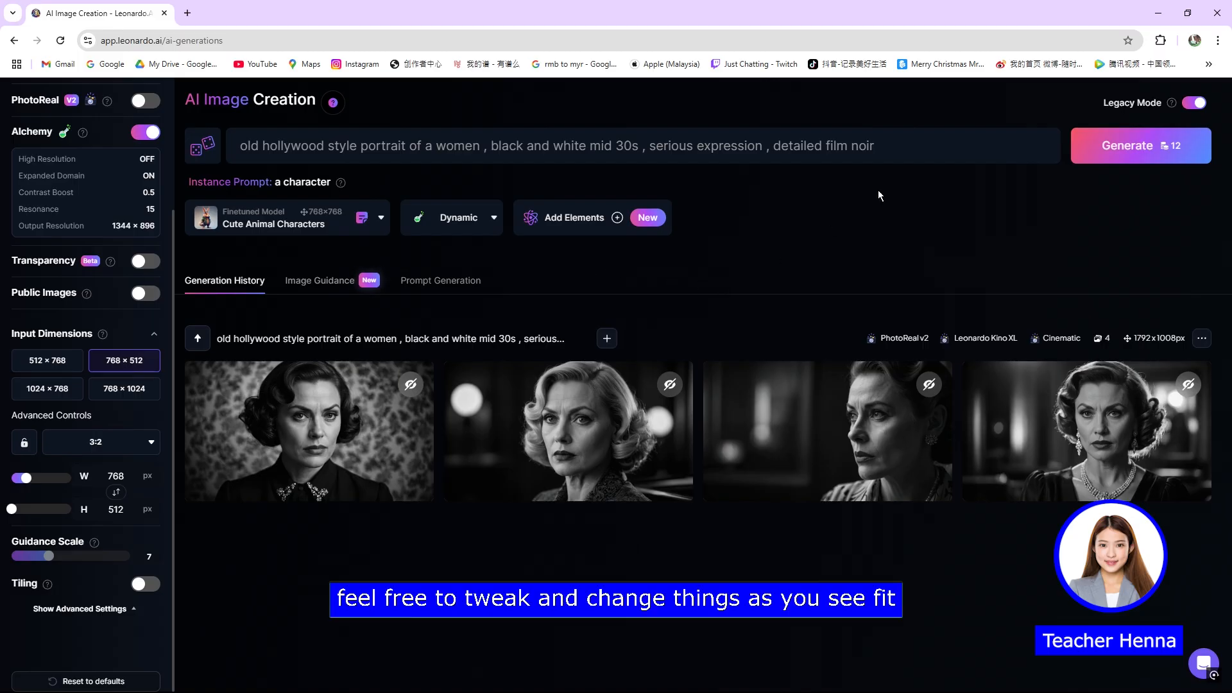
# Step: Replace the prompt with "3d video game raccoon wearing a bandana on his head demands money"
pyautogui.click(1011, 139)
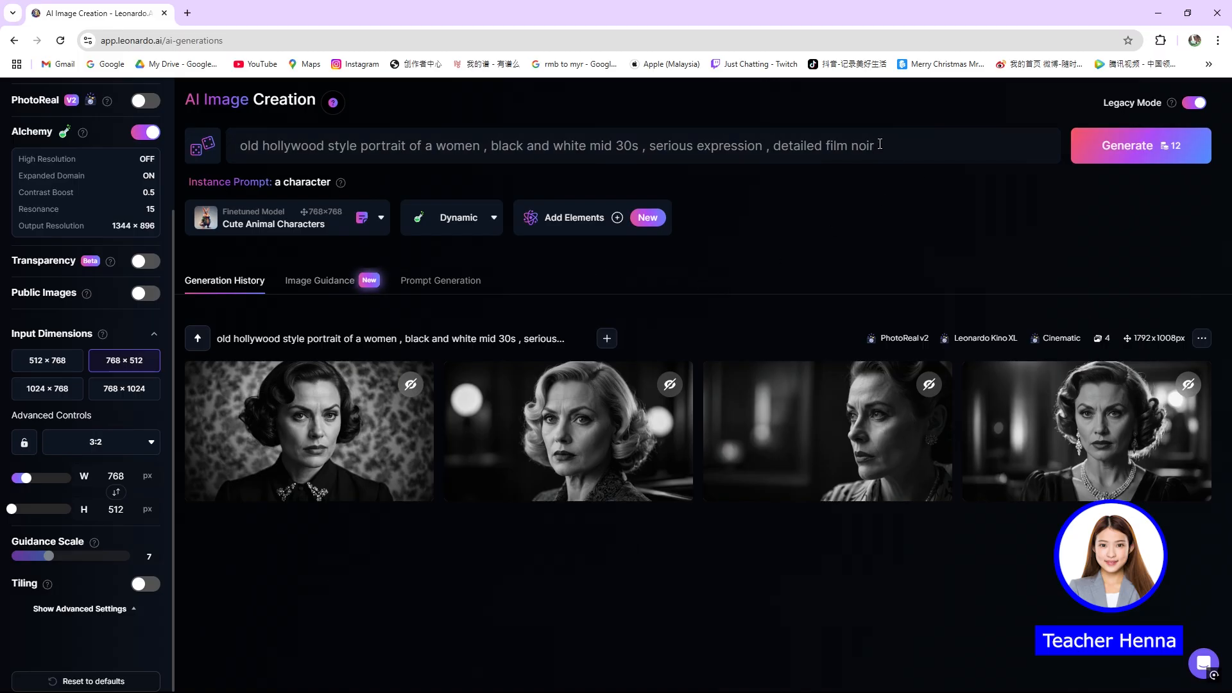
pyautogui.hotkey('ctrl', 'a')
pyautogui.write('3d ')
pyautogui.write('video game raccoon wearing ')
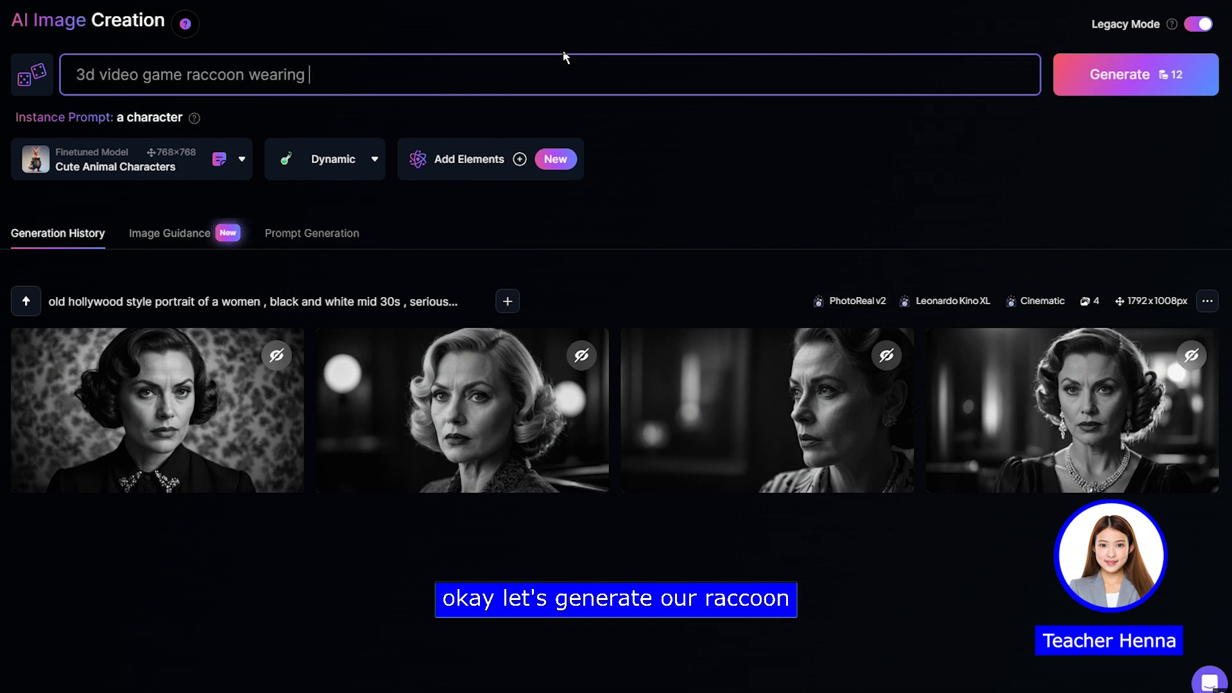
pyautogui.write('a bandana on his head demands money')
pyautogui.hotkey('ctrl', 'a')
pyautogui.click(648, 75)
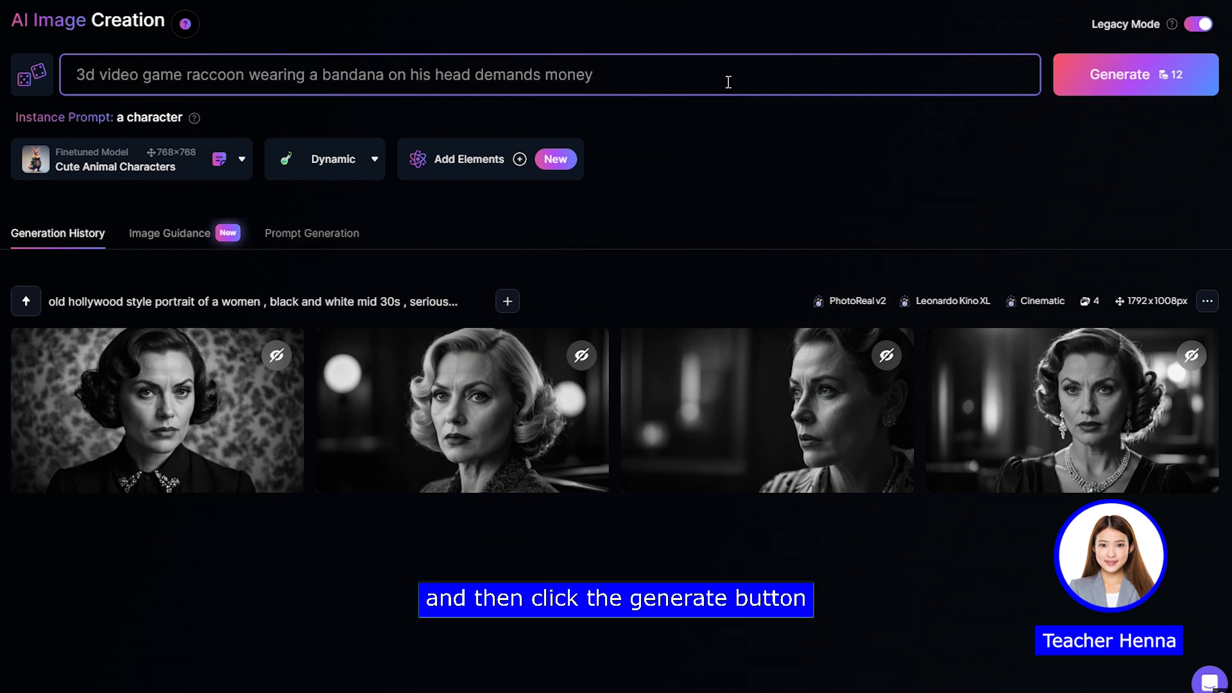
# Step: Generate the raccoon images, view the third one enlarged, and close its preview
pyautogui.click(1145, 88)
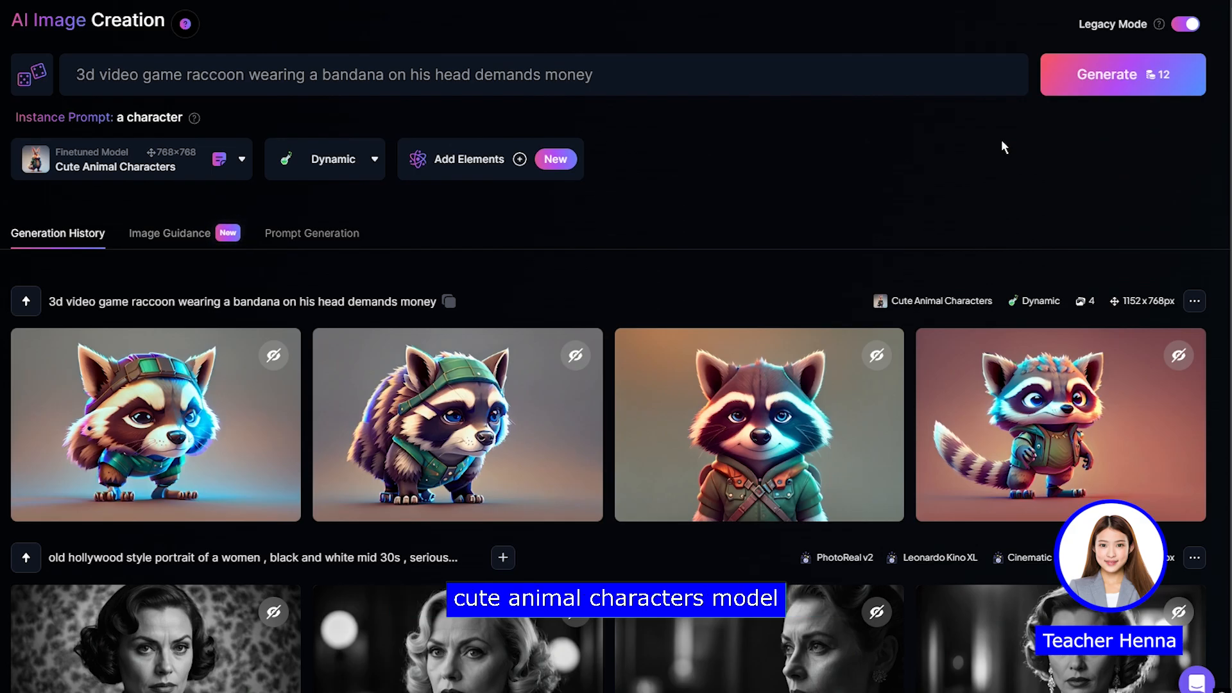
pyautogui.click(743, 440)
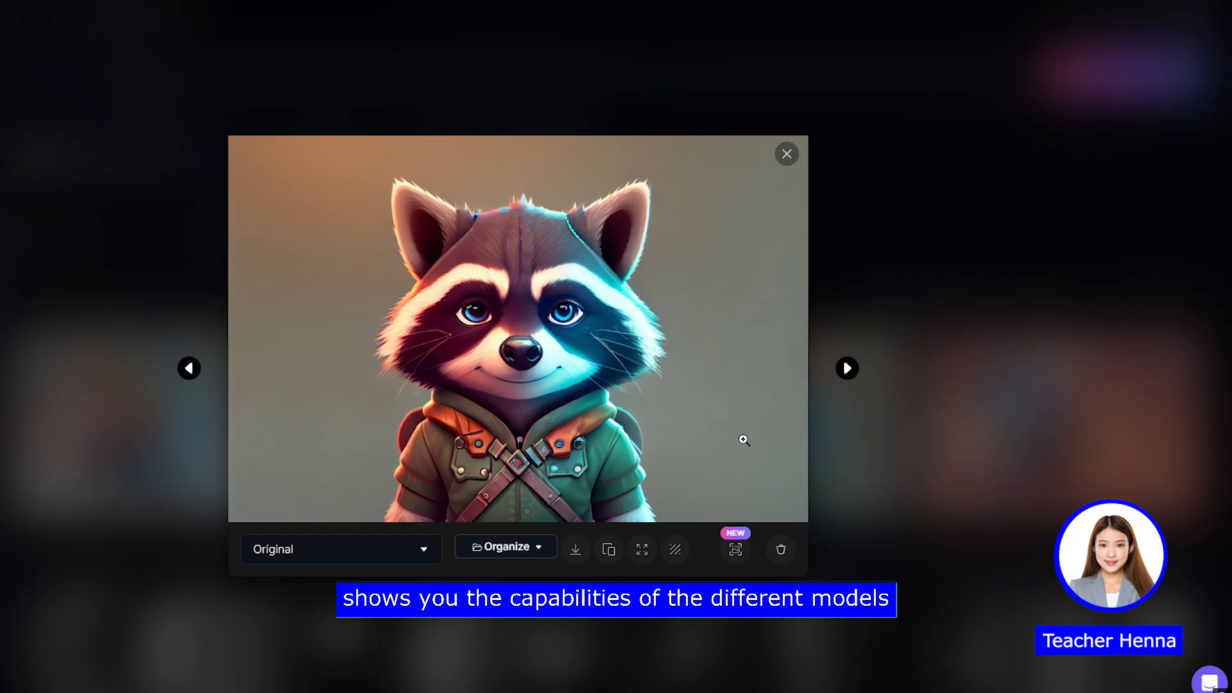
pyautogui.click(786, 155)
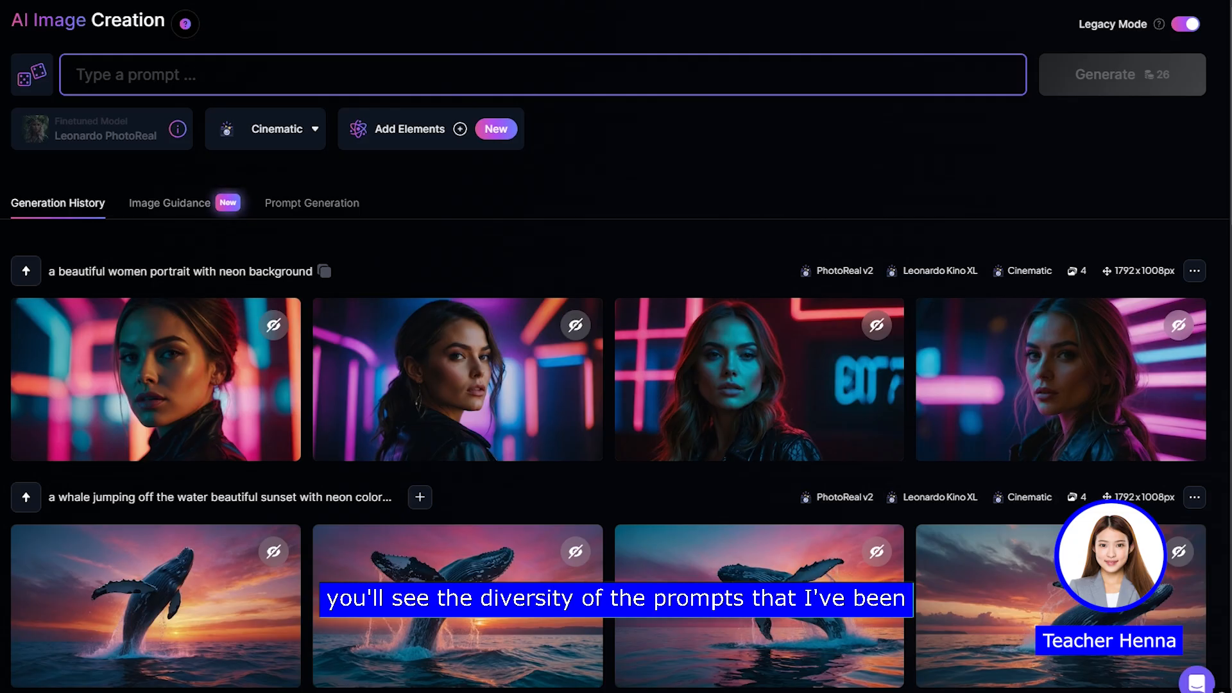
# Step: Examine the generation history, comparing the images produced by the different prompts, models and styles
pyautogui.scroll(-2, 616, 347)
pyautogui.scroll(-3, 615, 347)
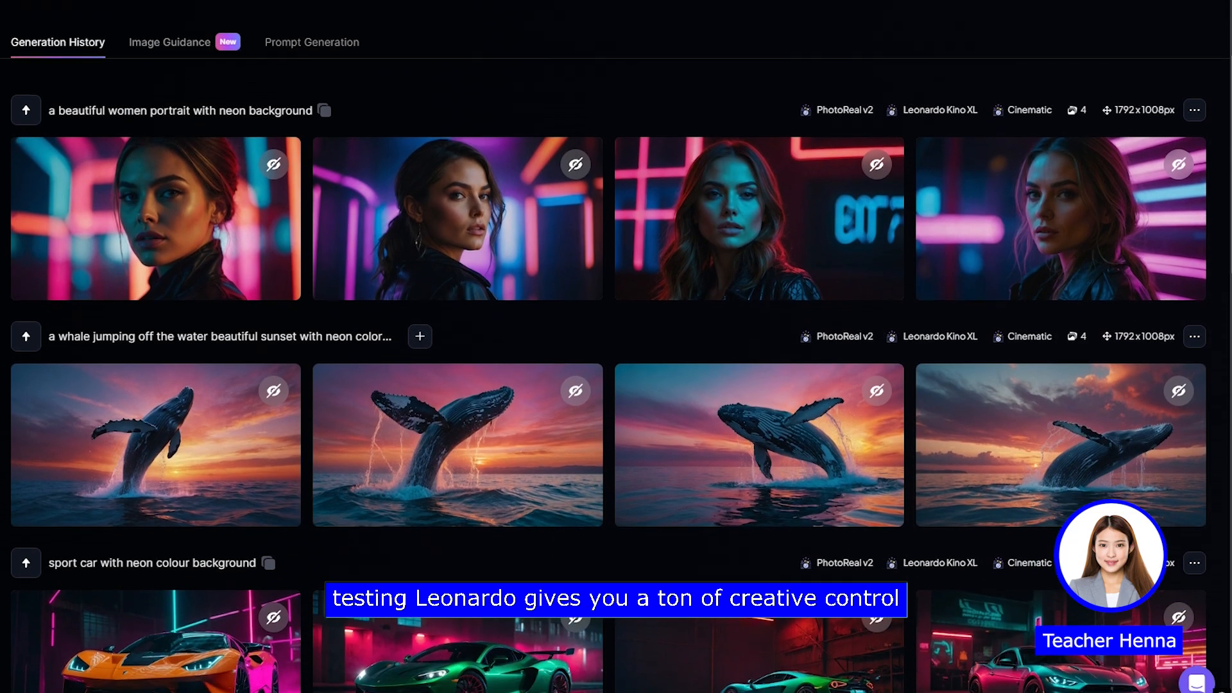
pyautogui.scroll(-3, 616, 347)
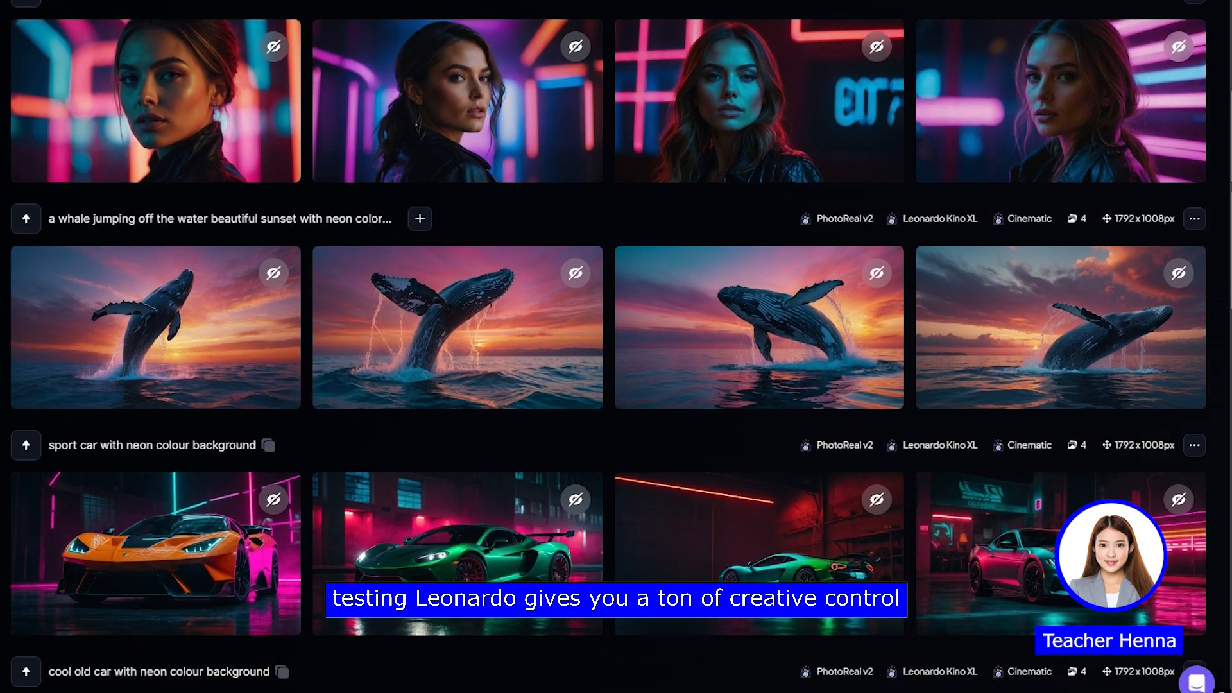
pyautogui.scroll(-5, 1226, 273)
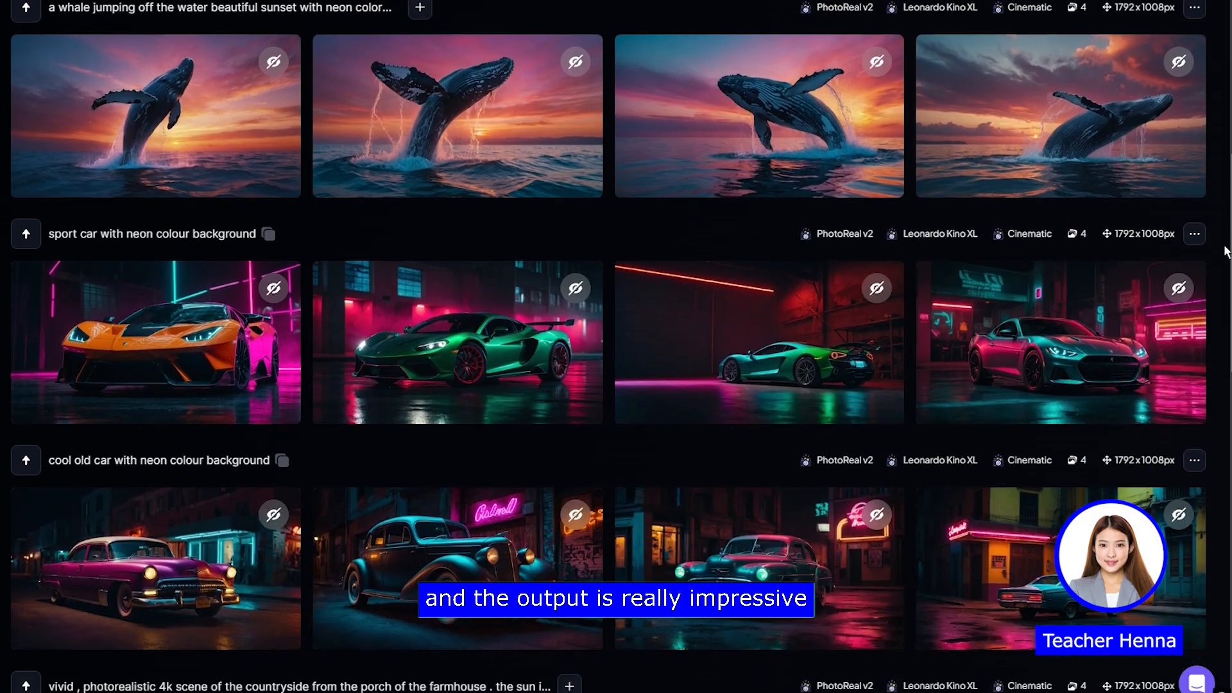
pyautogui.scroll(-4, 1225, 273)
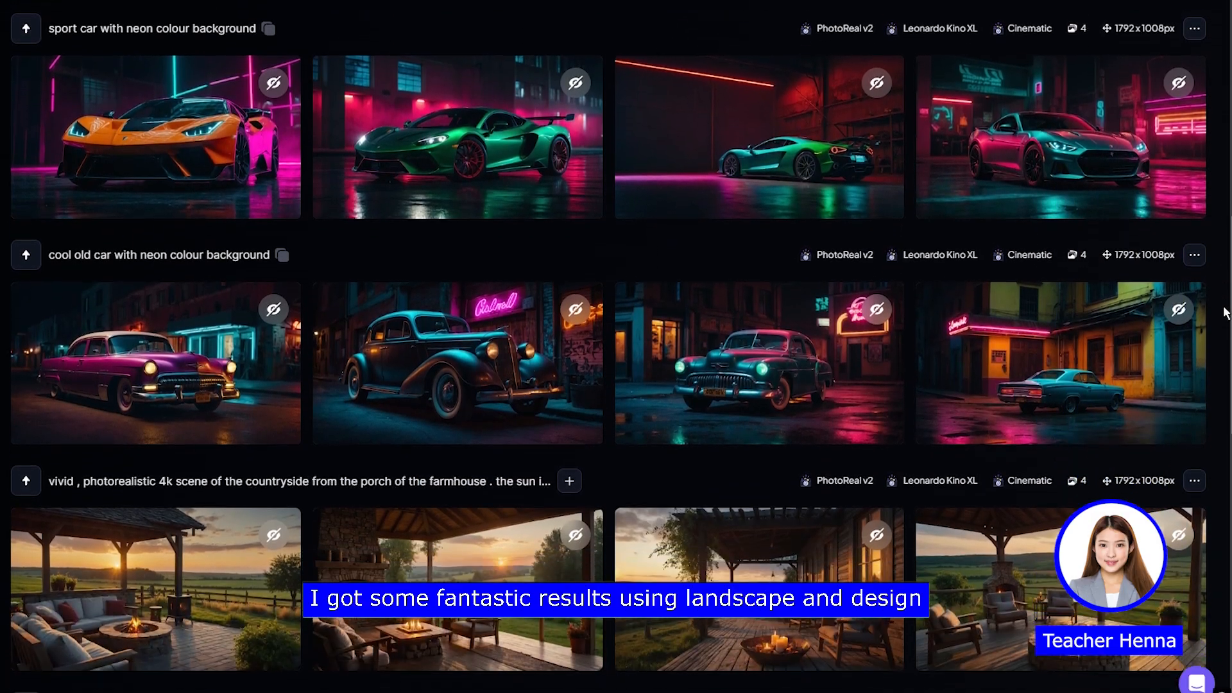
pyautogui.scroll(-3, 616, 347)
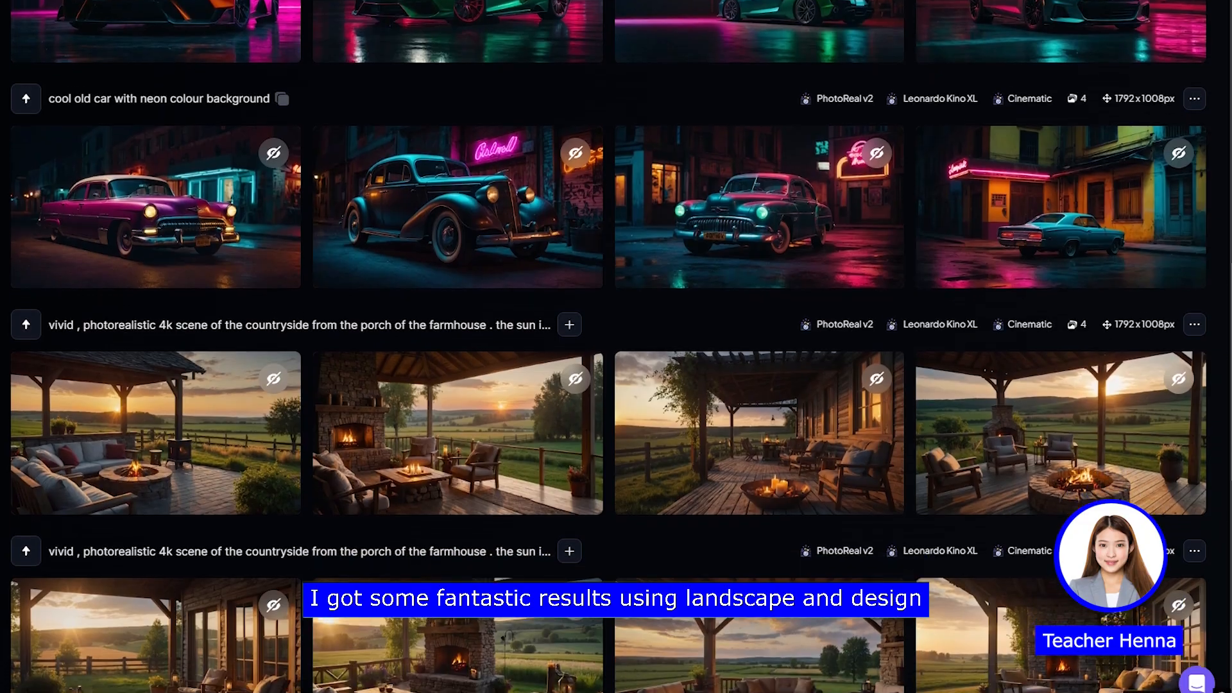
pyautogui.scroll(-1, 616, 347)
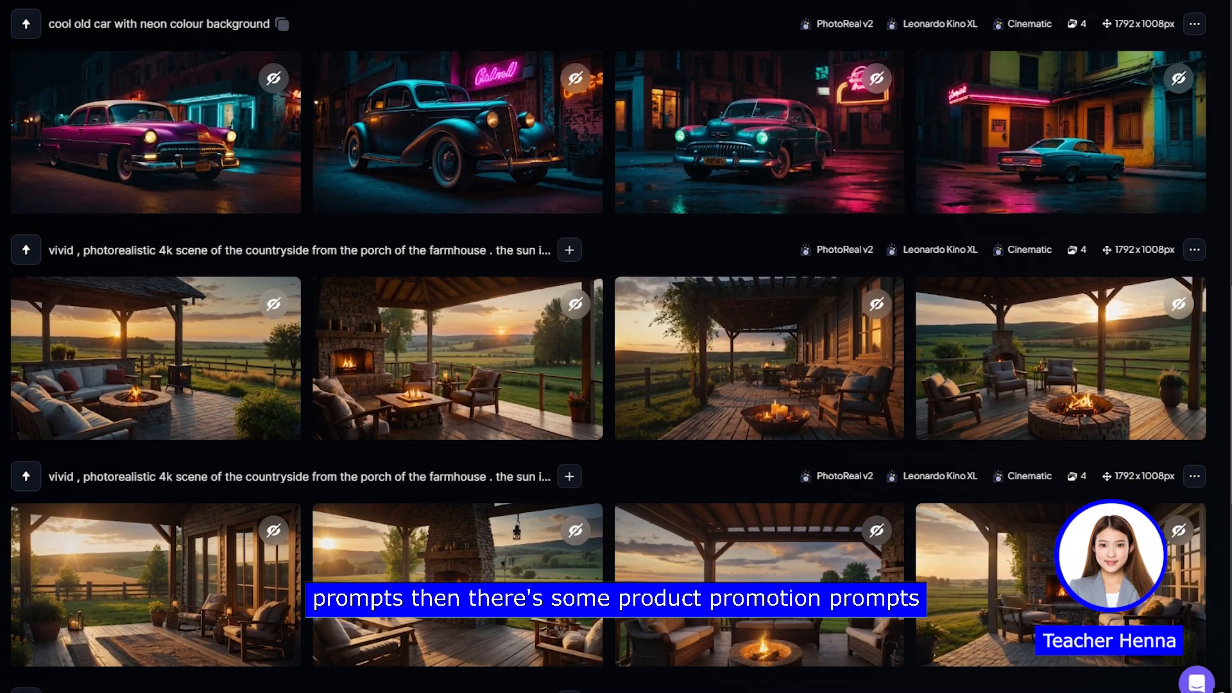
pyautogui.scroll(-1, 615, 346)
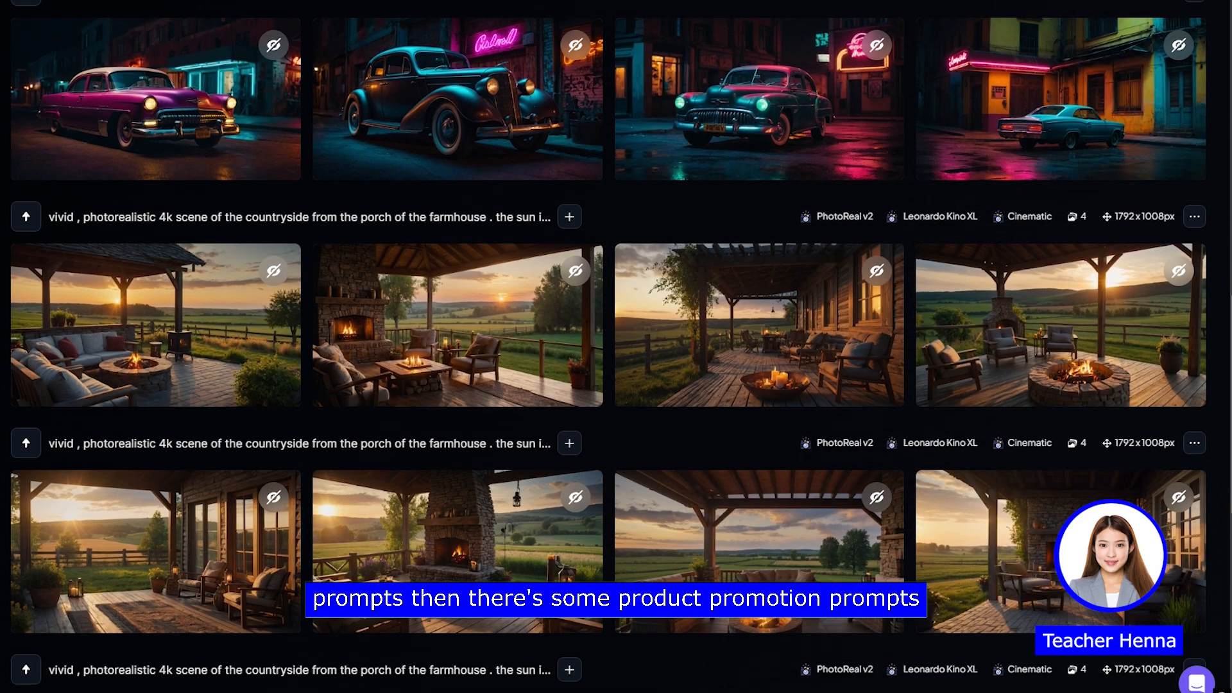
pyautogui.scroll(-1, 615, 346)
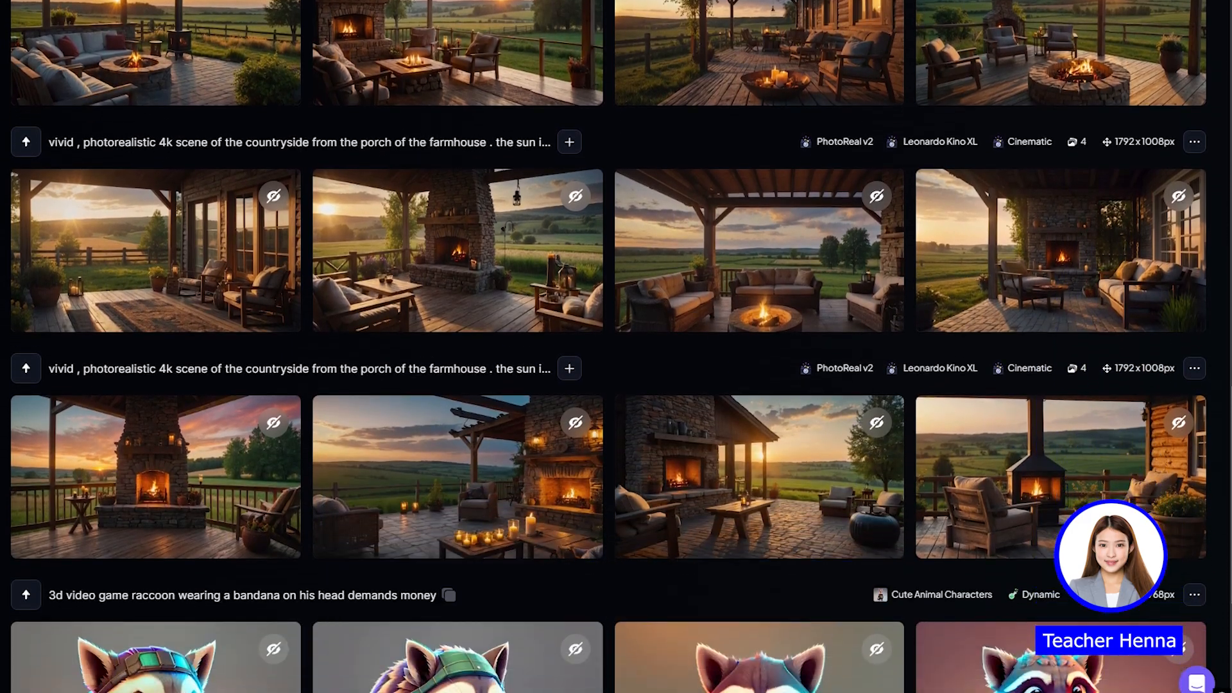
pyautogui.scroll(-5, 616, 347)
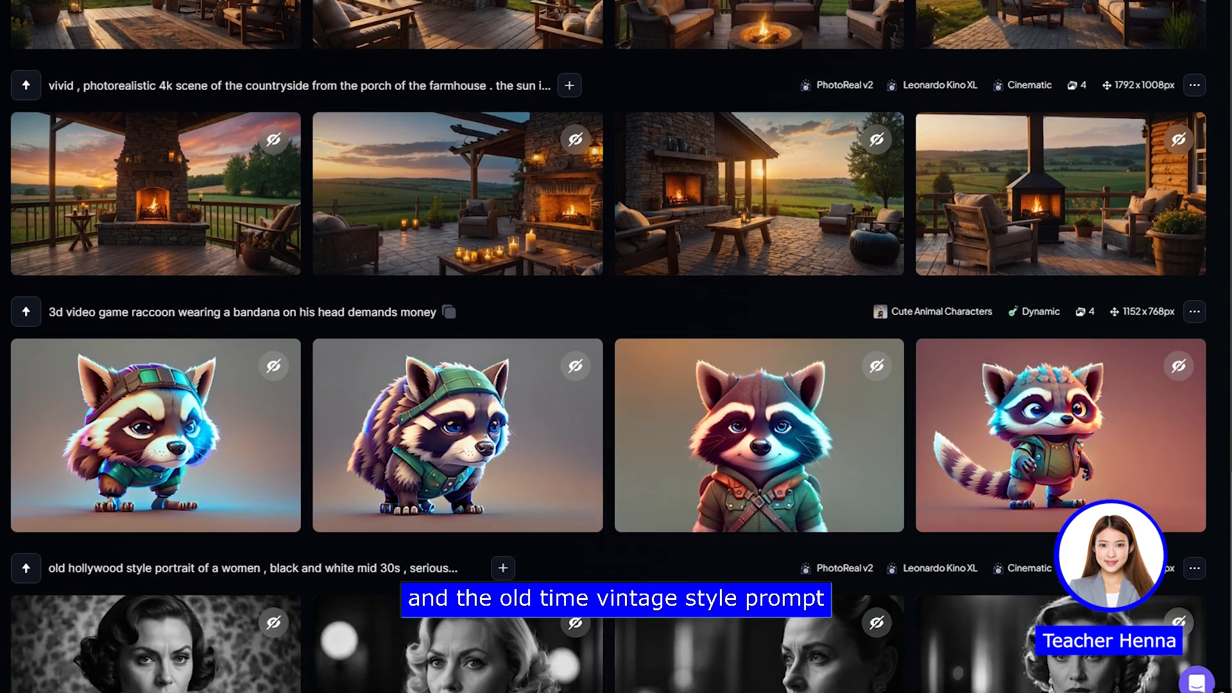
pyautogui.scroll(-1, 616, 346)
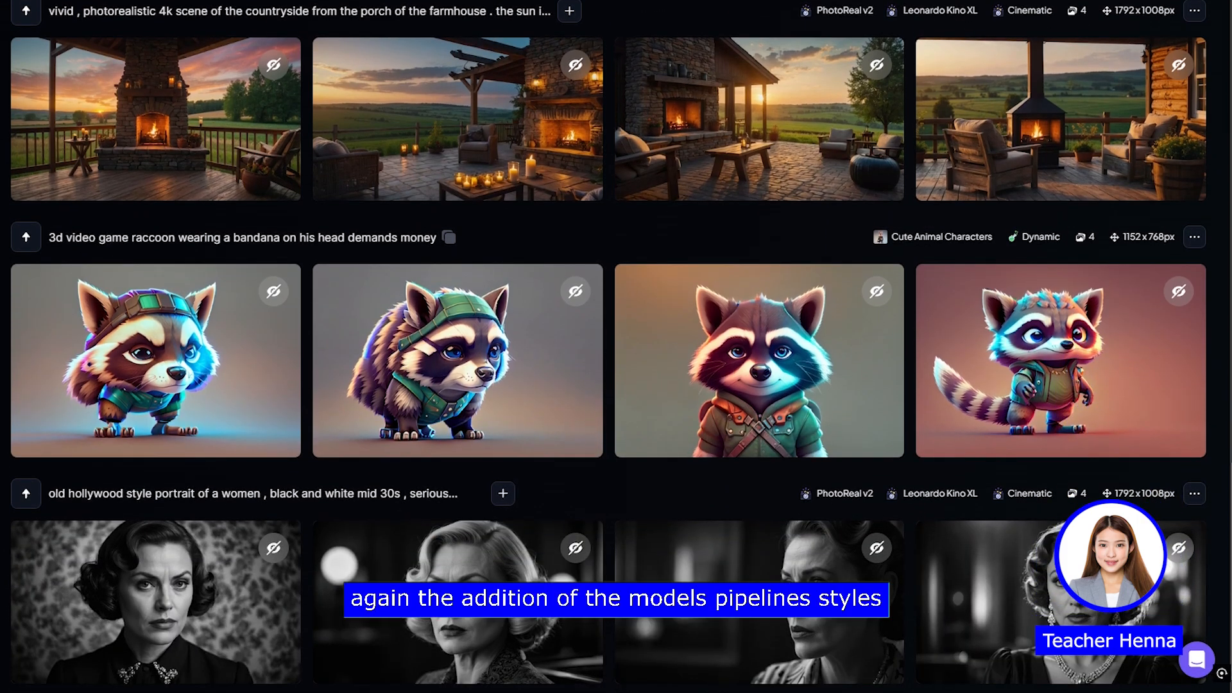
# Step: Review the farmhouse porch, neon car and whale generations in the history, comparing their PhotoReal results
pyautogui.scroll(6, 616, 347)
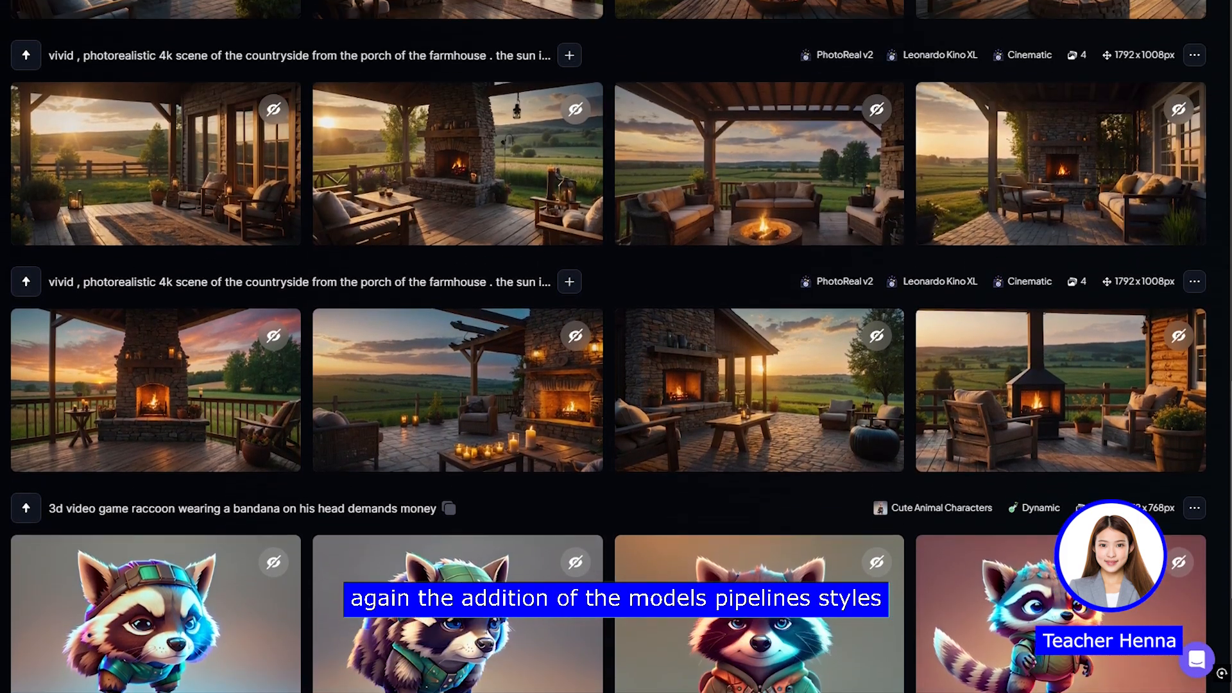
pyautogui.scroll(5, 616, 346)
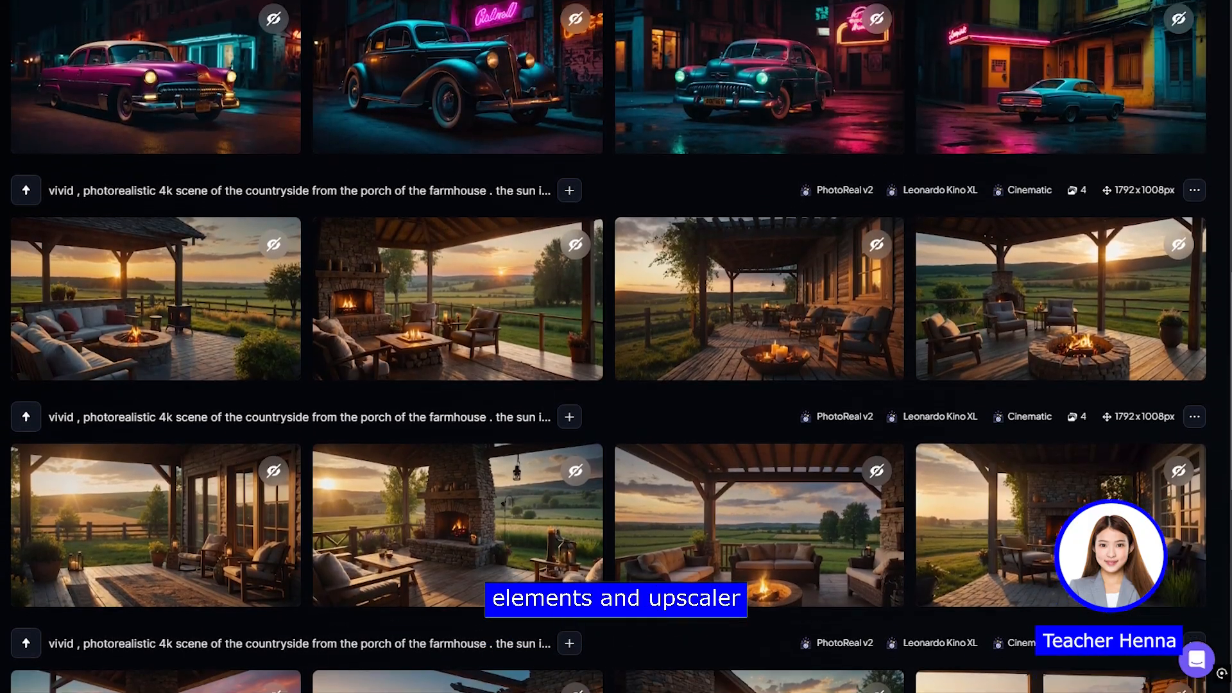
pyautogui.scroll(5, 616, 346)
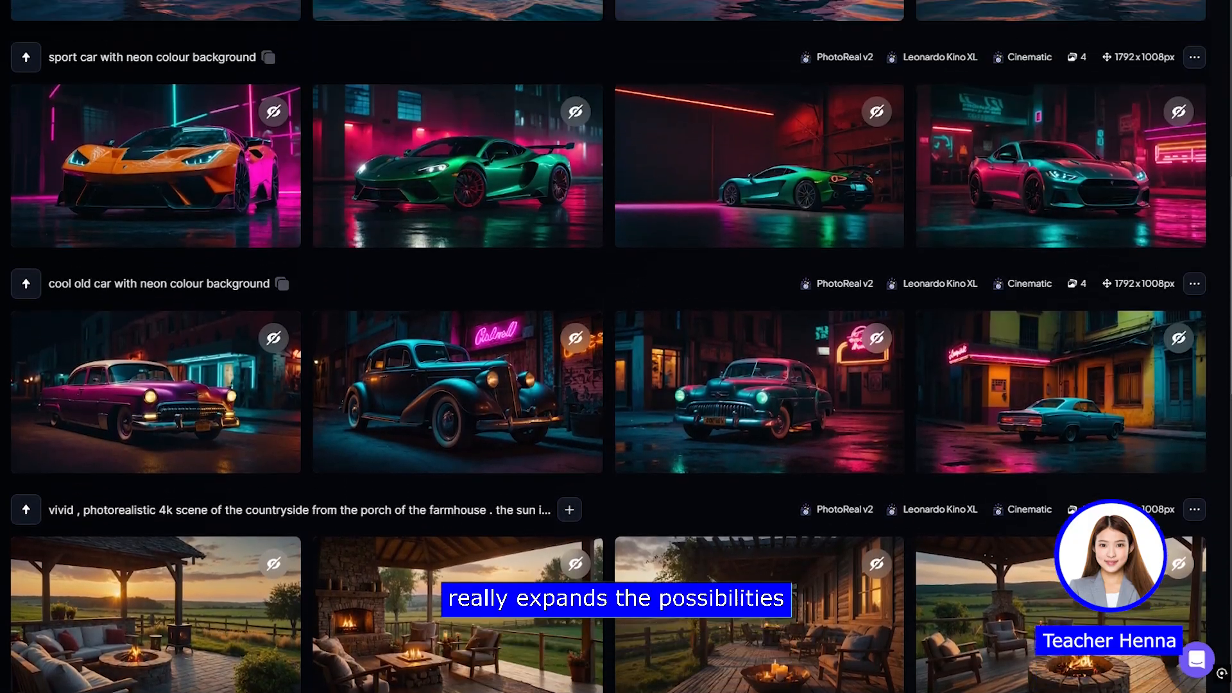
pyautogui.scroll(5, 616, 347)
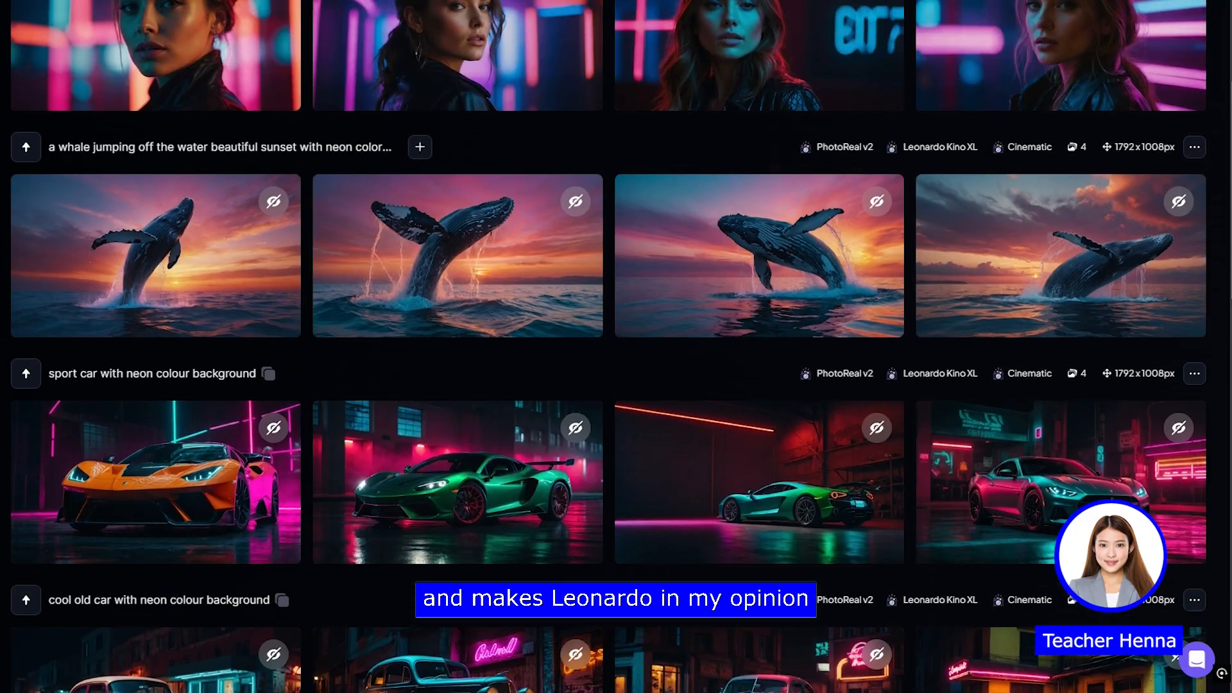
pyautogui.scroll(4, 616, 347)
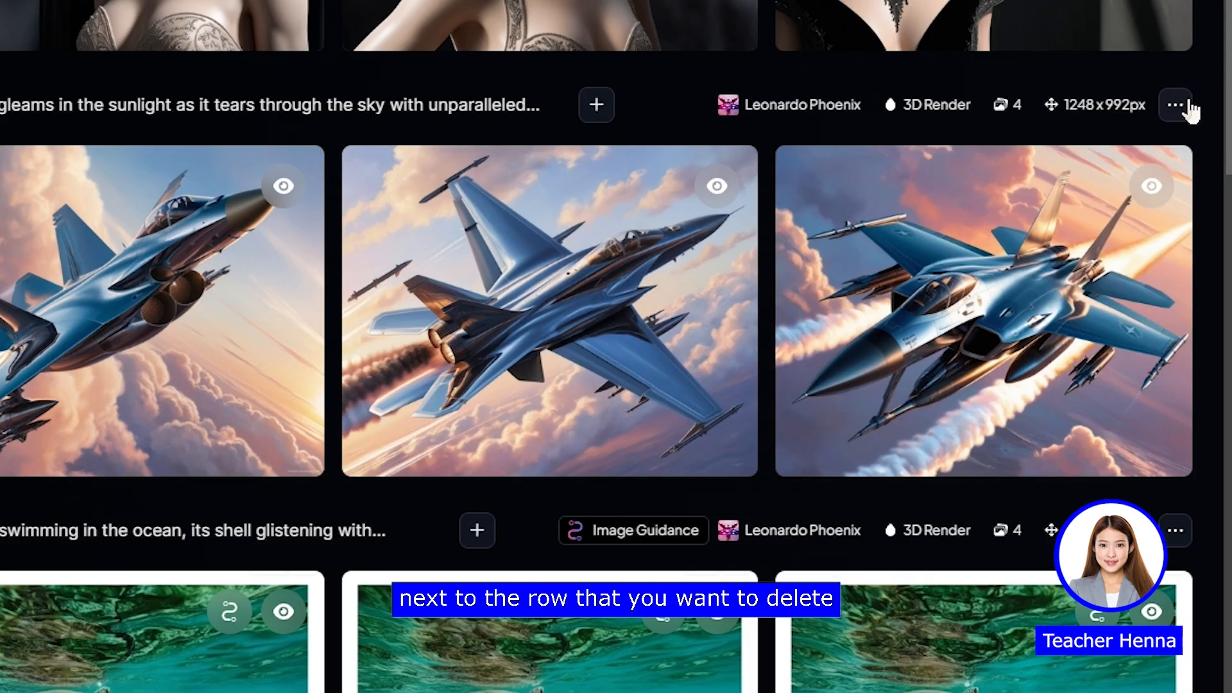
# Step: Request deletion of all images in the fighter jet generation, and cancel at the confirmation
pyautogui.click(1176, 105)
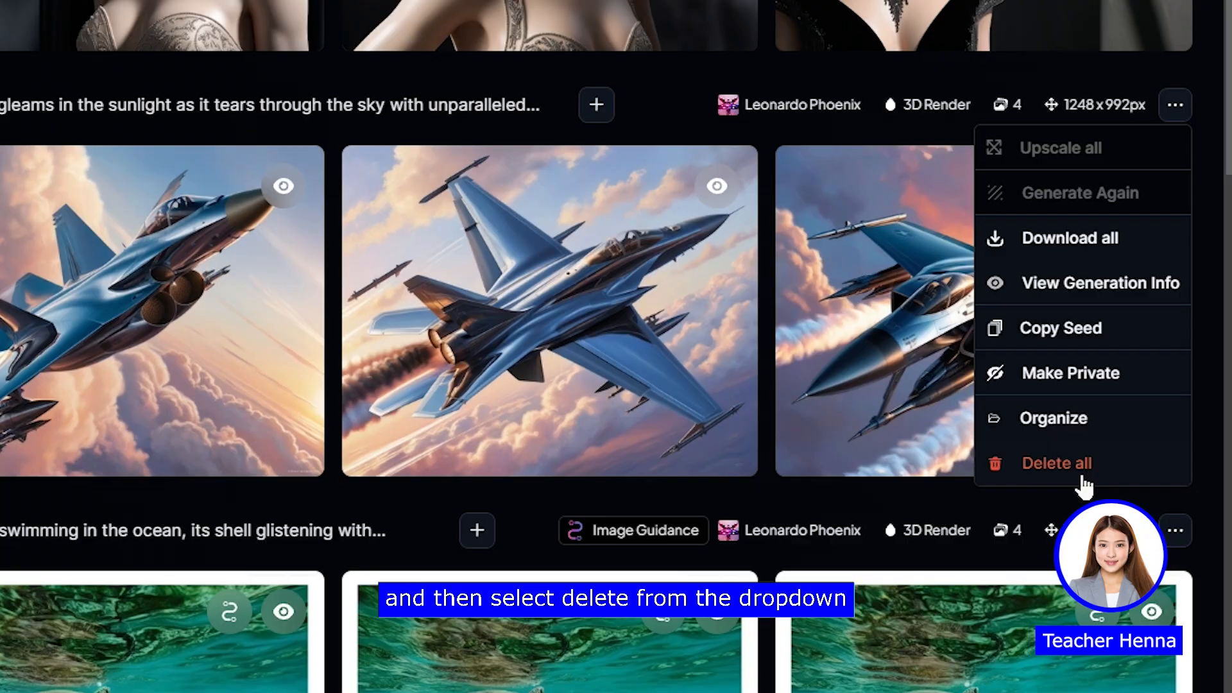
pyautogui.click(1083, 478)
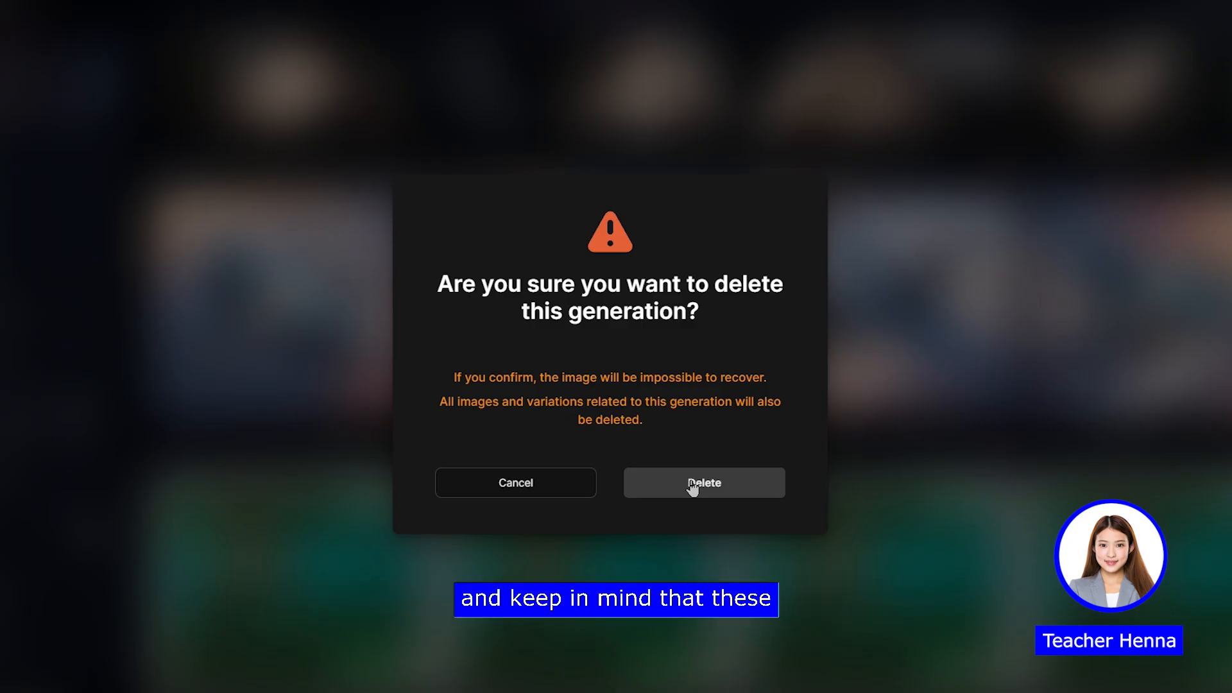
pyautogui.click(563, 494)
pyautogui.scroll(-1, 847, 475)
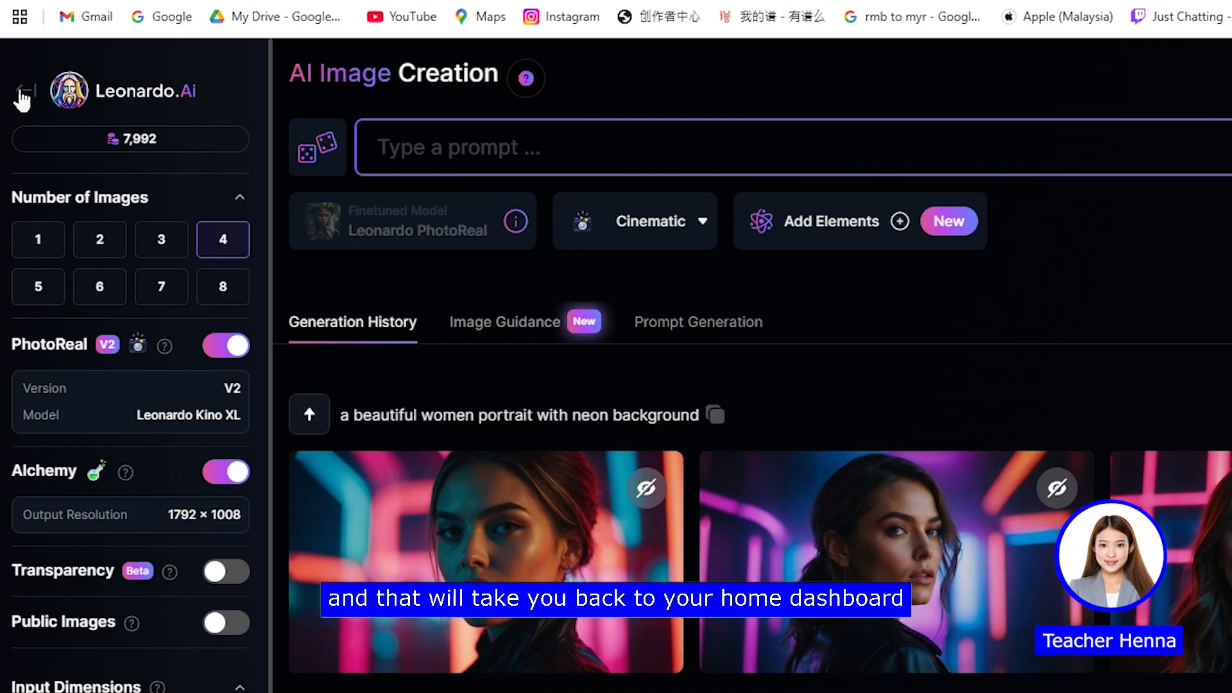
# Step: Leave the image creation page for the home page and open the Canvas Editor
pyautogui.click(21, 93)
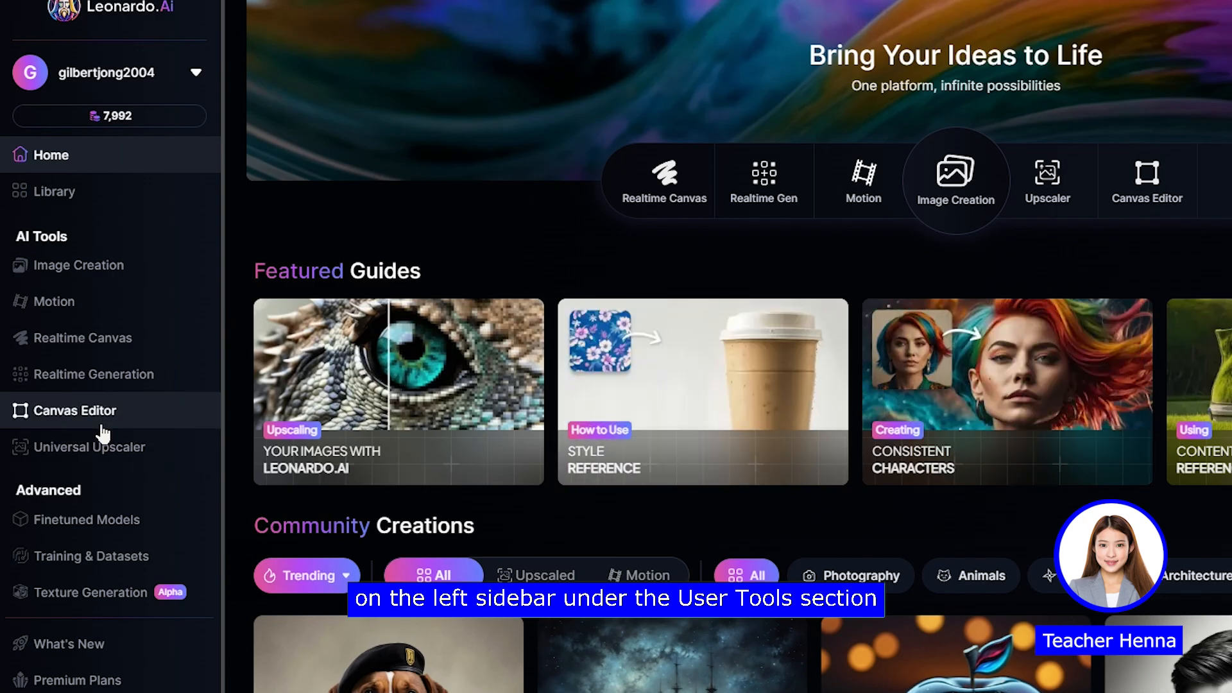
pyautogui.click(101, 426)
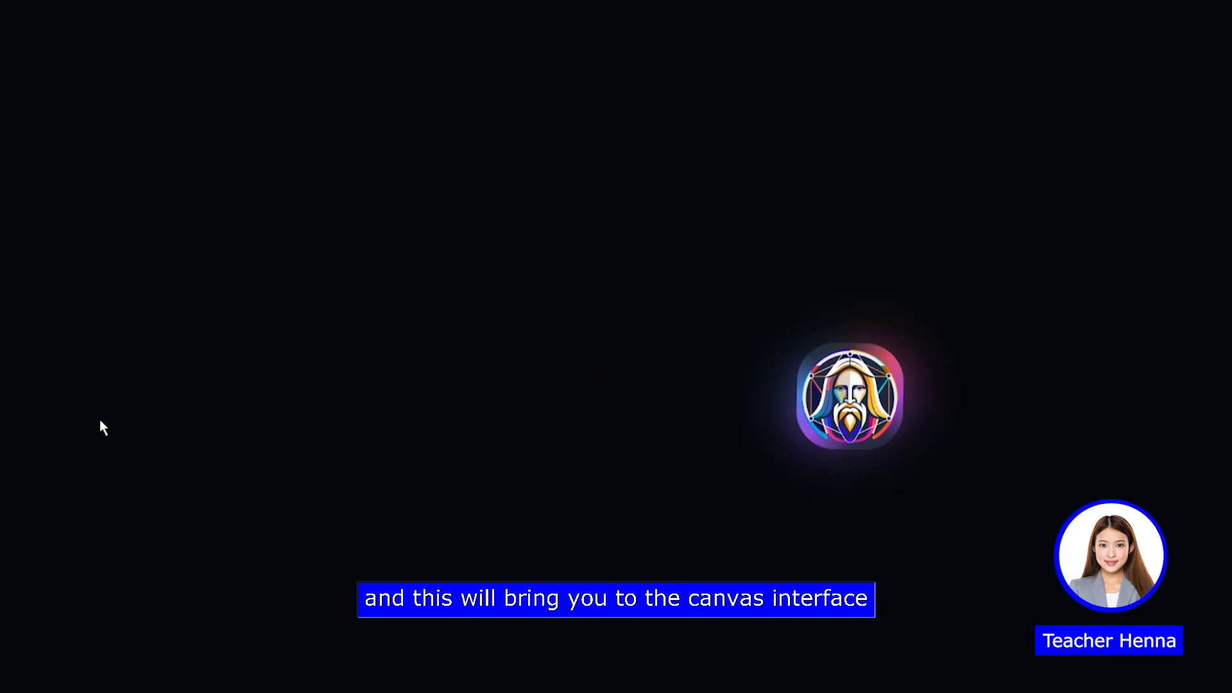
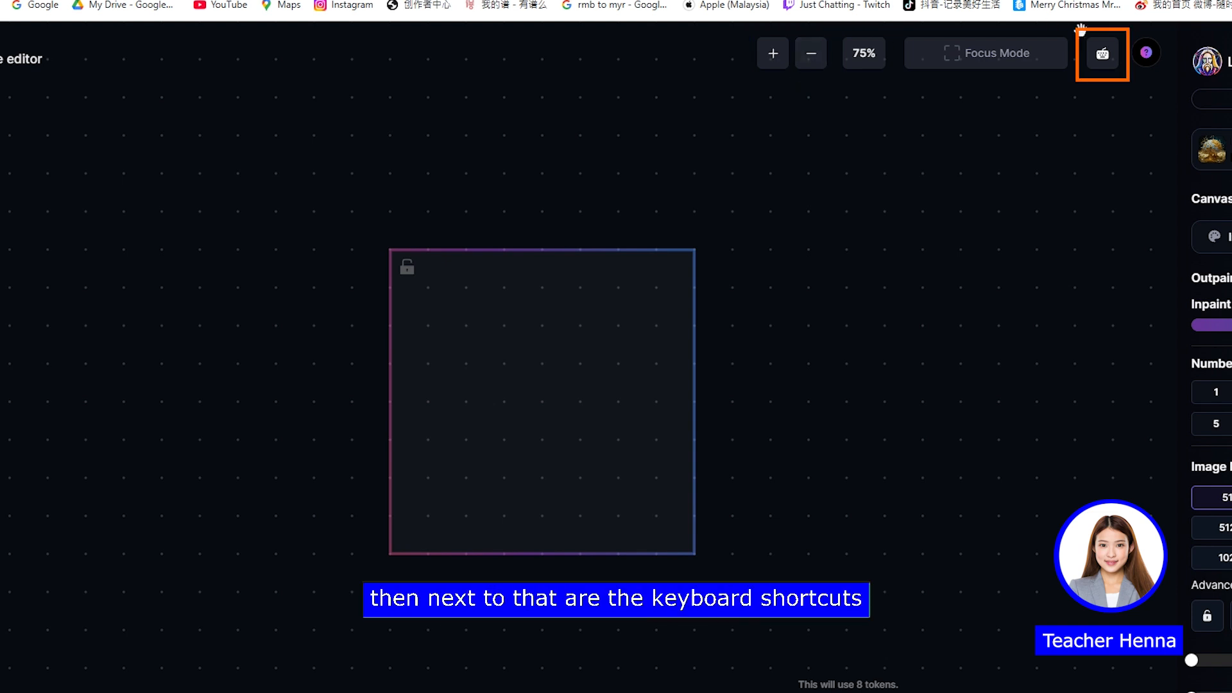
# Step: Review the list of keyboard commands and the canvas generation settings, including the advanced settings
pyautogui.click(1111, 60)
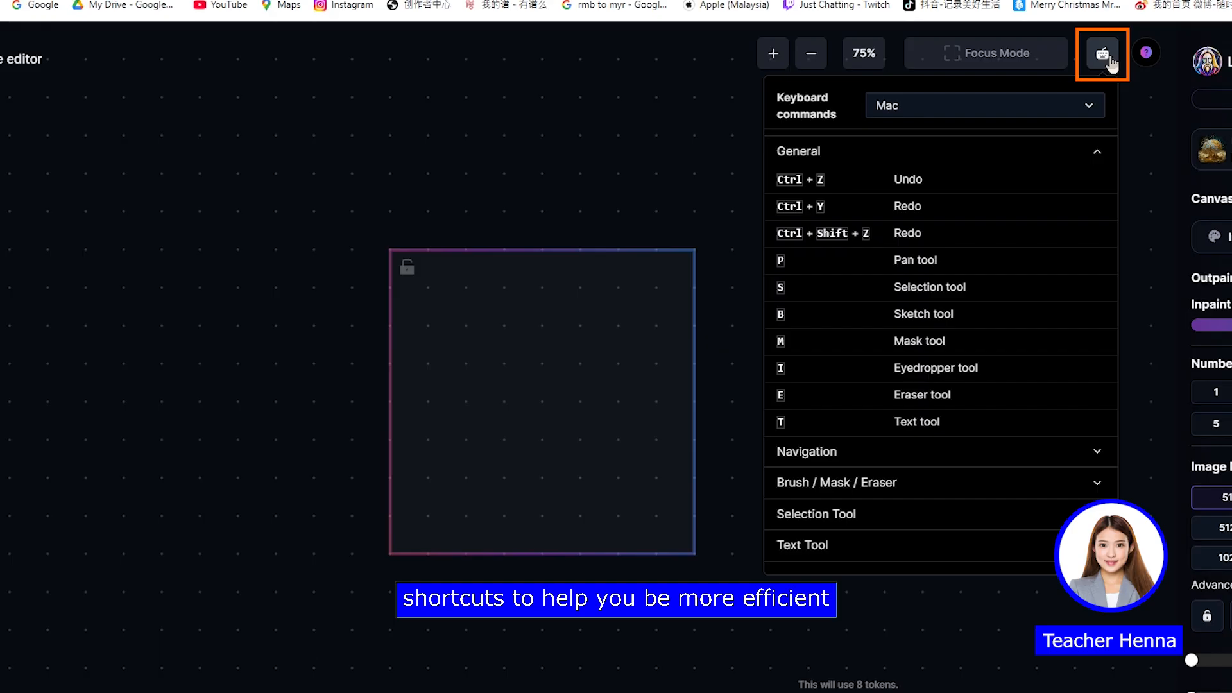
pyautogui.click(1100, 54)
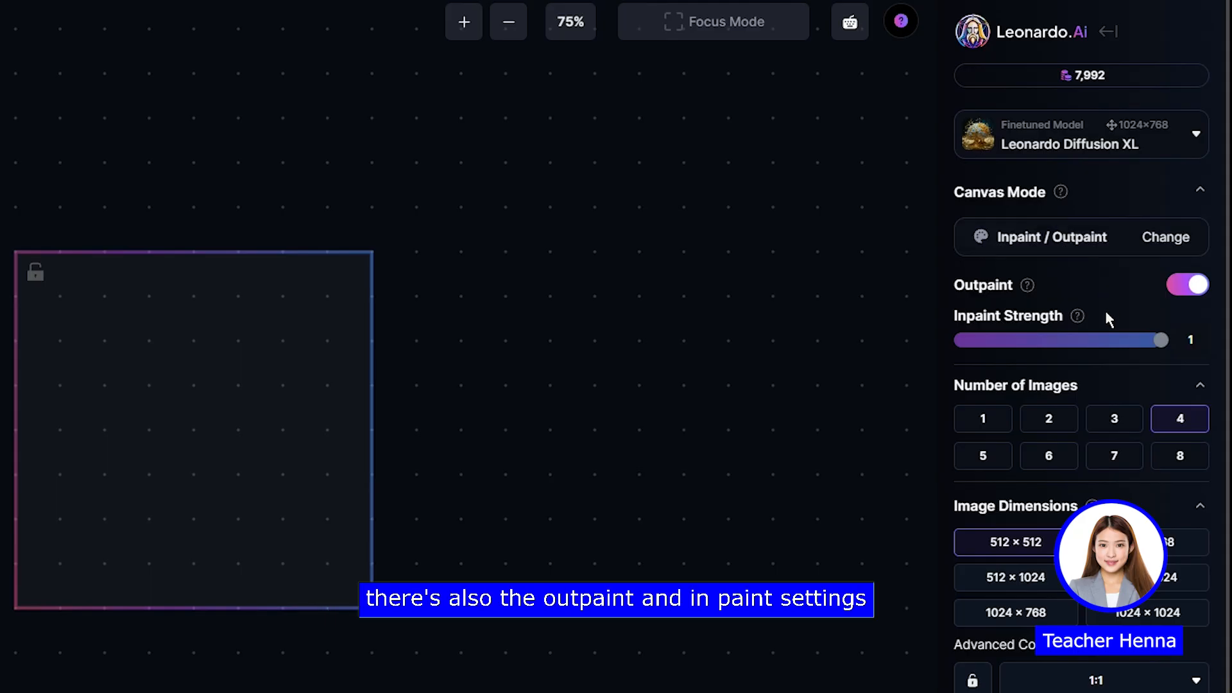
pyautogui.scroll(-3, 1106, 318)
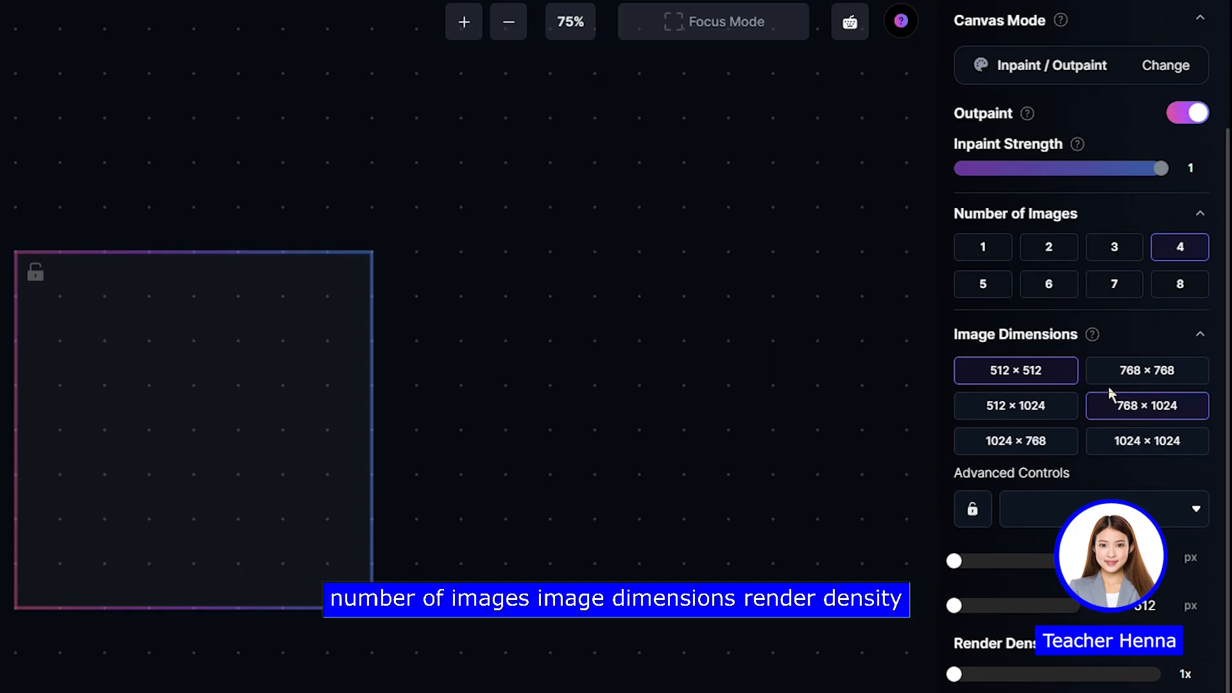
pyautogui.scroll(-3, 1015, 434)
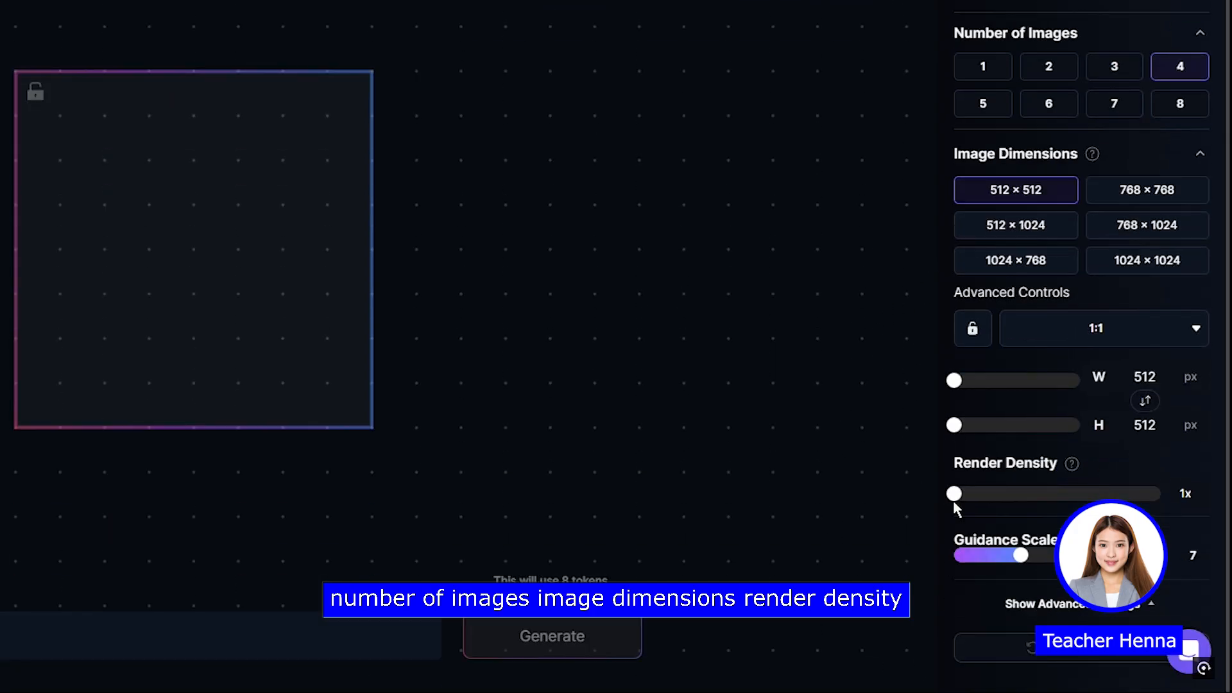
pyautogui.click(1079, 606)
pyautogui.scroll(-4, 1045, 434)
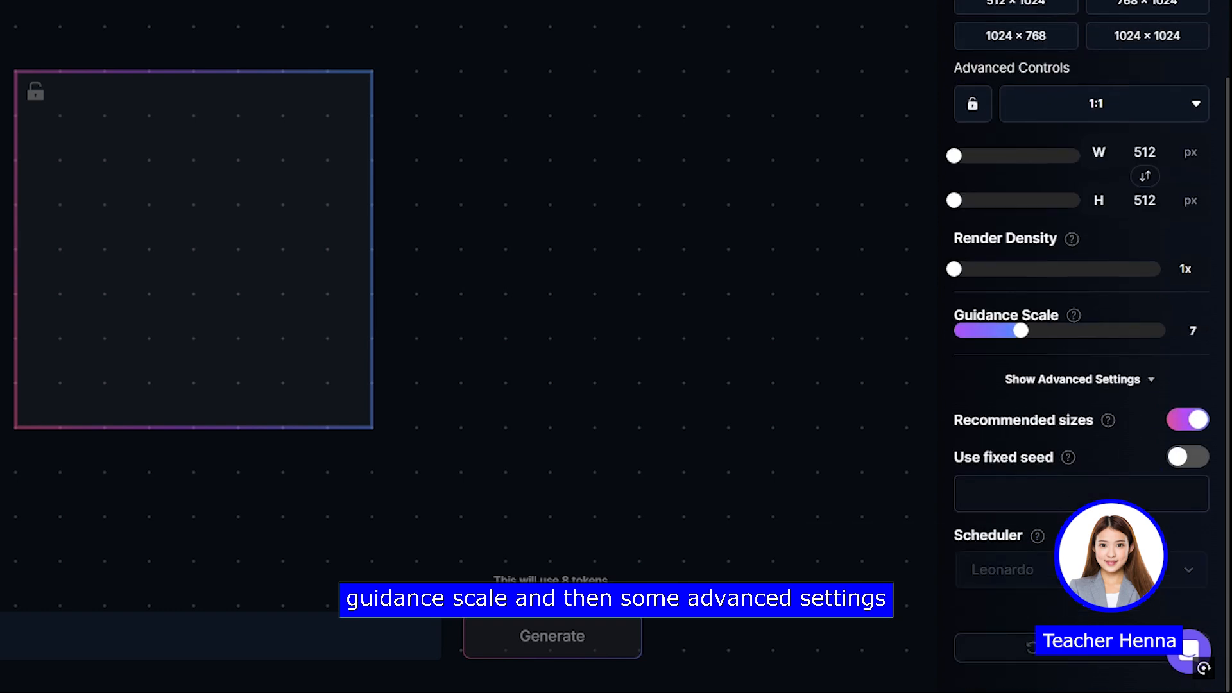
pyautogui.scroll(7, 1073, 384)
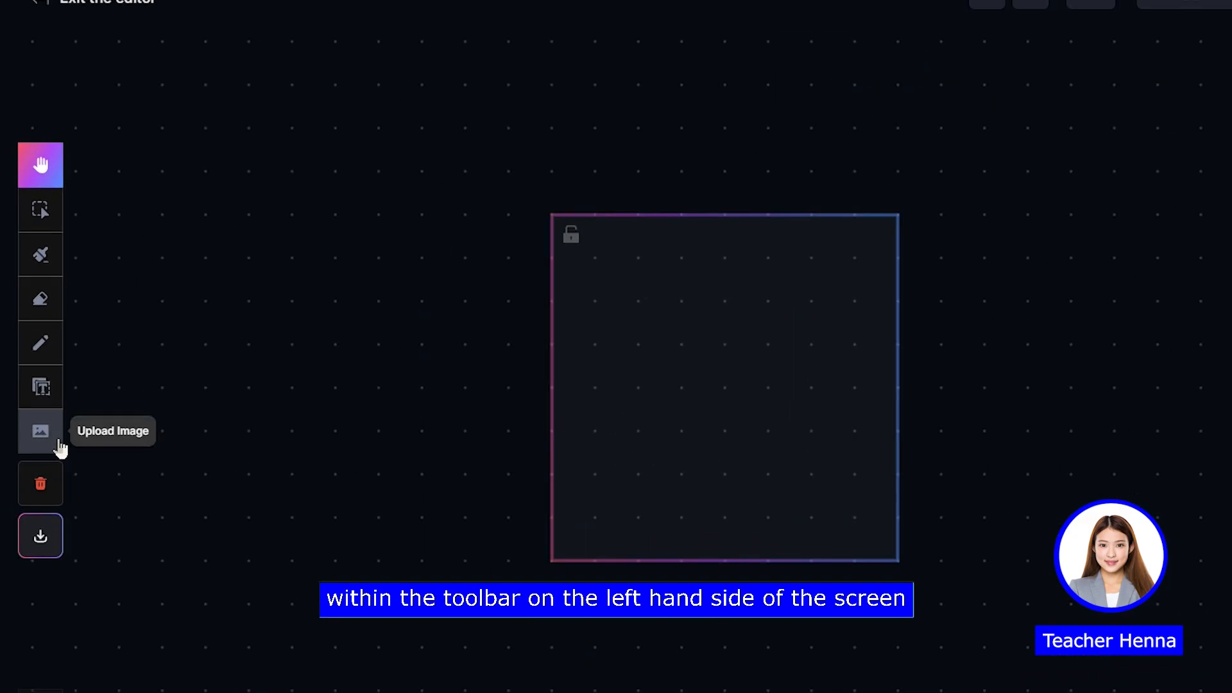
# Step: Add the previously generated neon-lit portrait of the woman looking over her shoulder to the canvas, after browsing the community feed
pyautogui.click(41, 431)
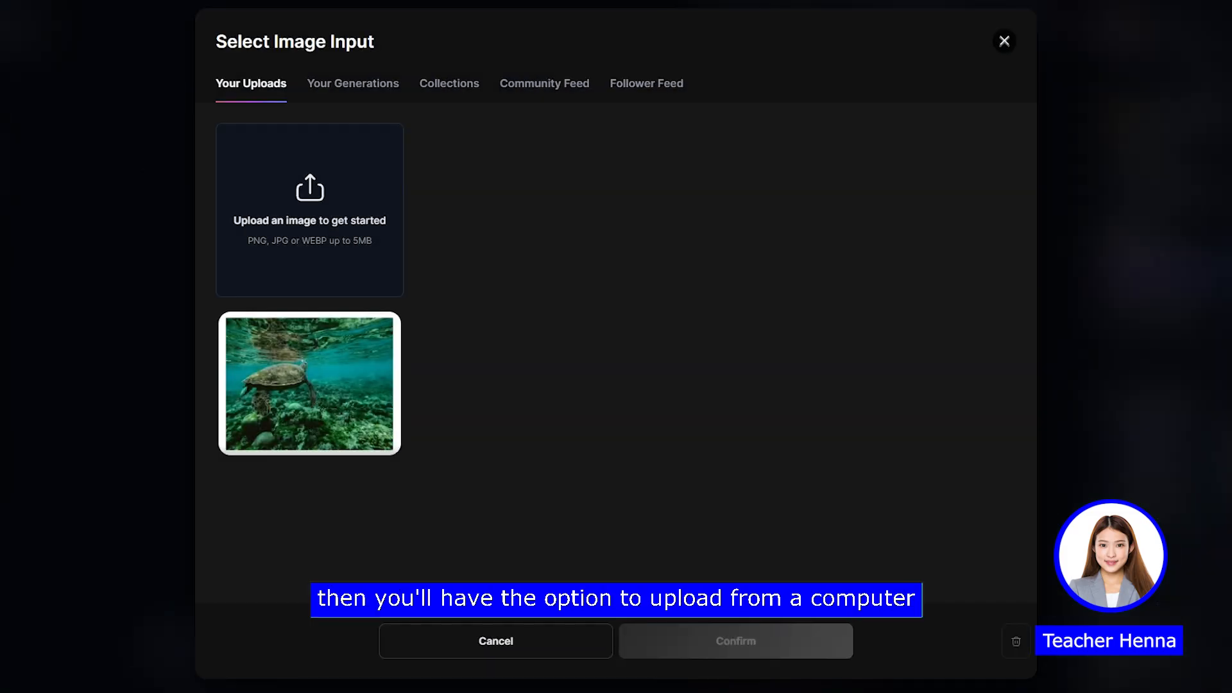
pyautogui.click(353, 87)
pyautogui.click(531, 87)
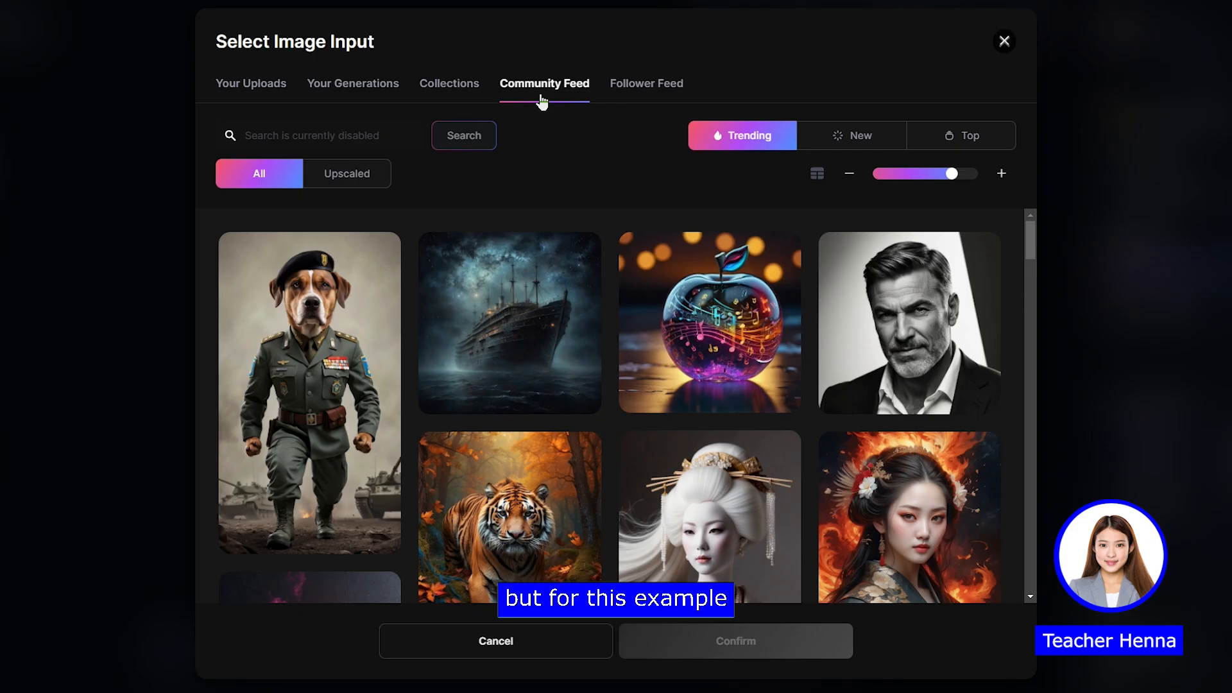
pyautogui.click(379, 97)
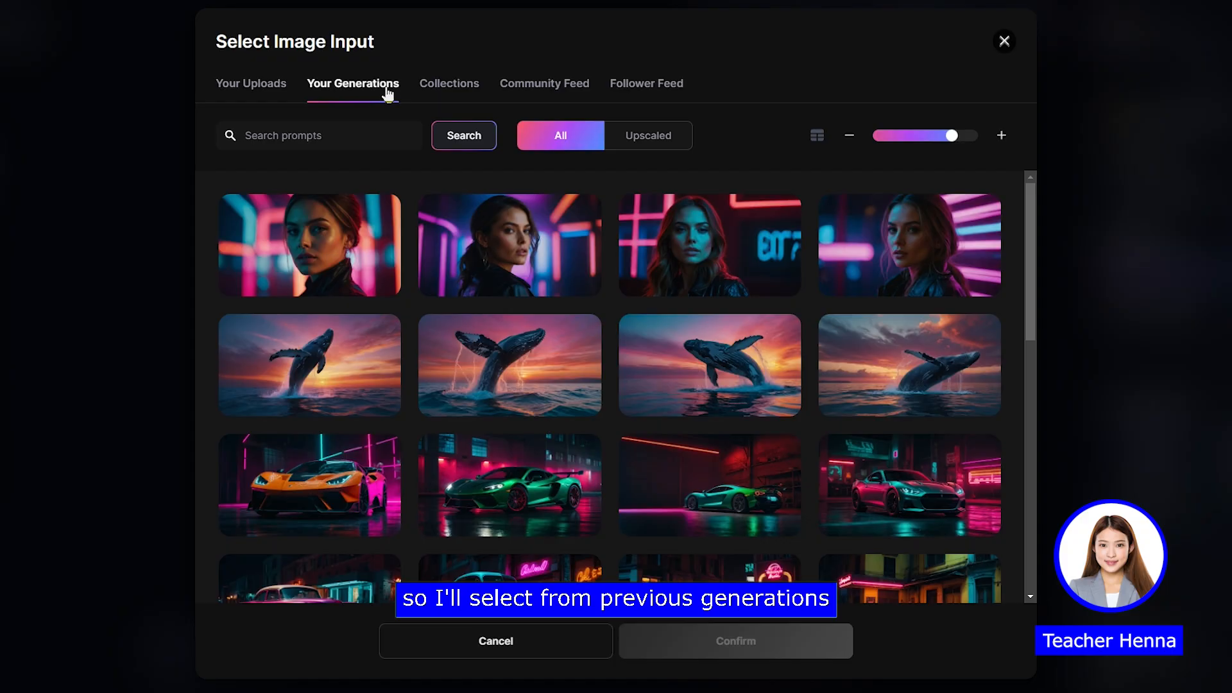
pyautogui.click(530, 270)
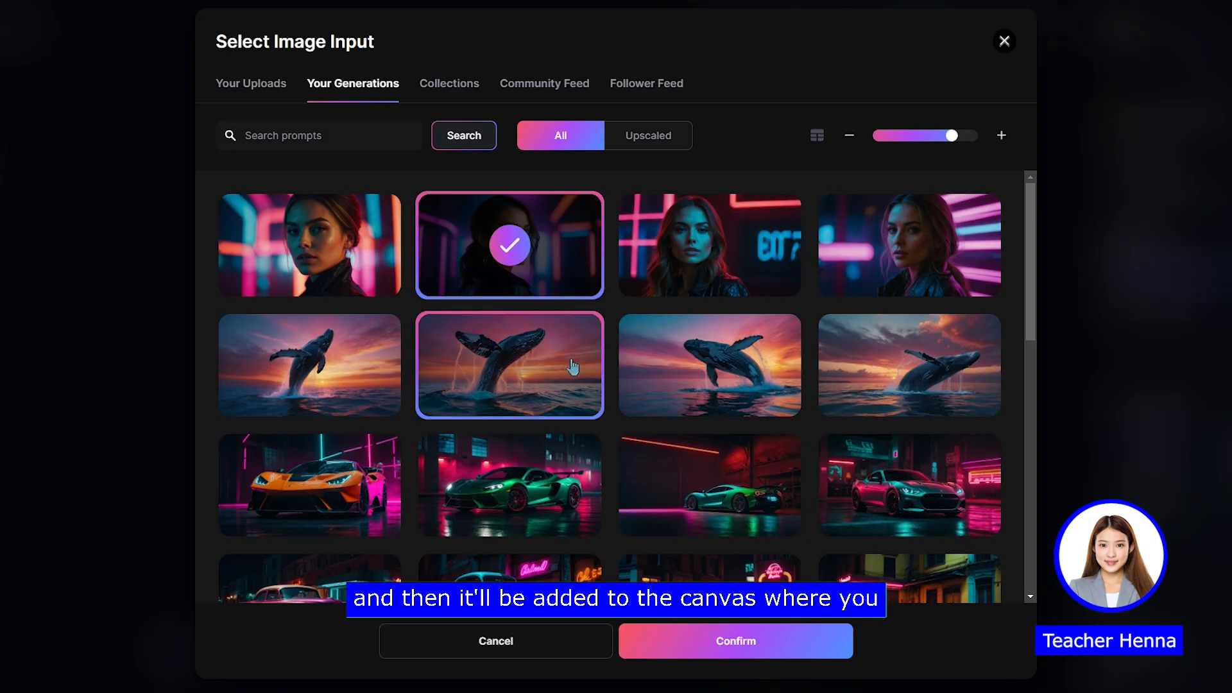
pyautogui.click(691, 634)
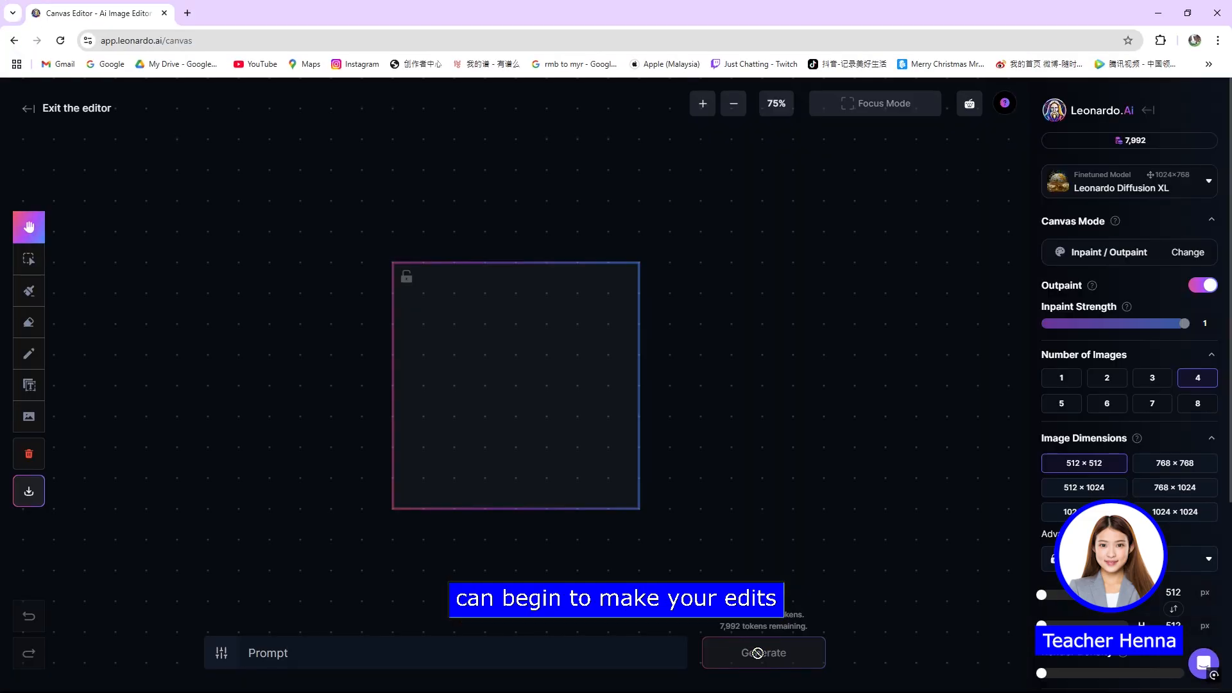
# Step: Pan and zoom the canvas to bring the whole portrait into view, and activate the selection tool
pyautogui.moveTo(607, 416); pyautogui.dragTo(561, 427)
pyautogui.scroll(-3, 529, 424)
pyautogui.moveTo(479, 439); pyautogui.dragTo(508, 423)
pyautogui.press('h')
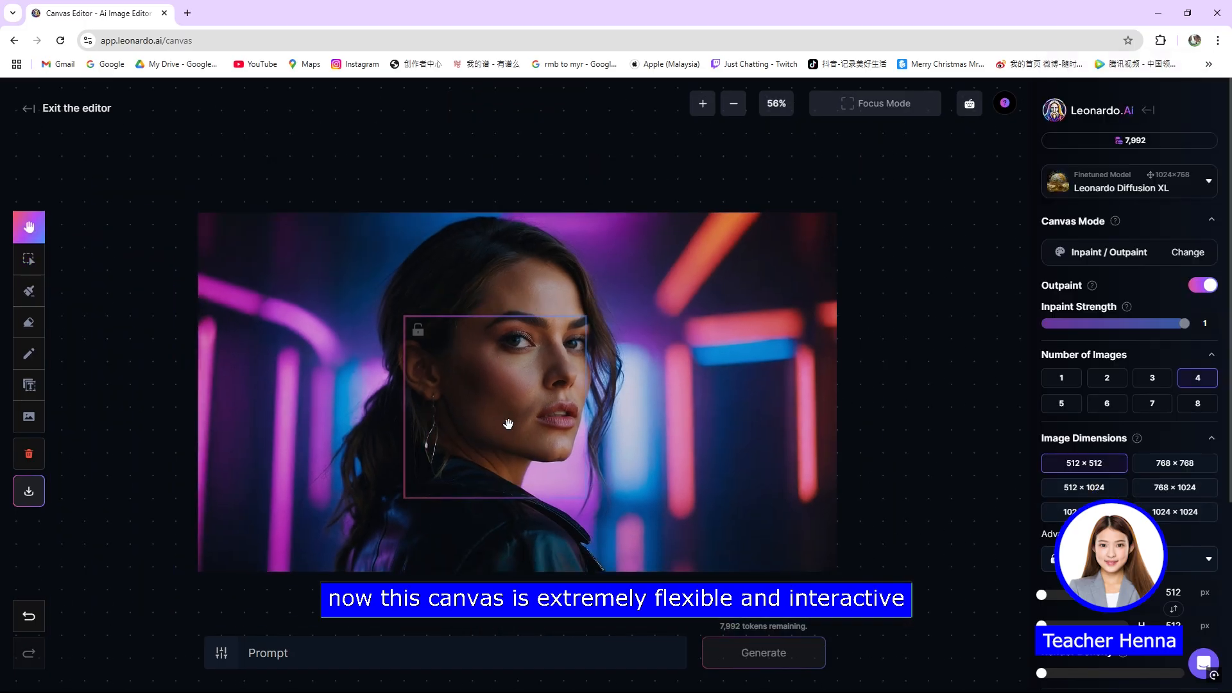
pyautogui.moveTo(596, 389); pyautogui.dragTo(559, 410)
pyautogui.press('v')
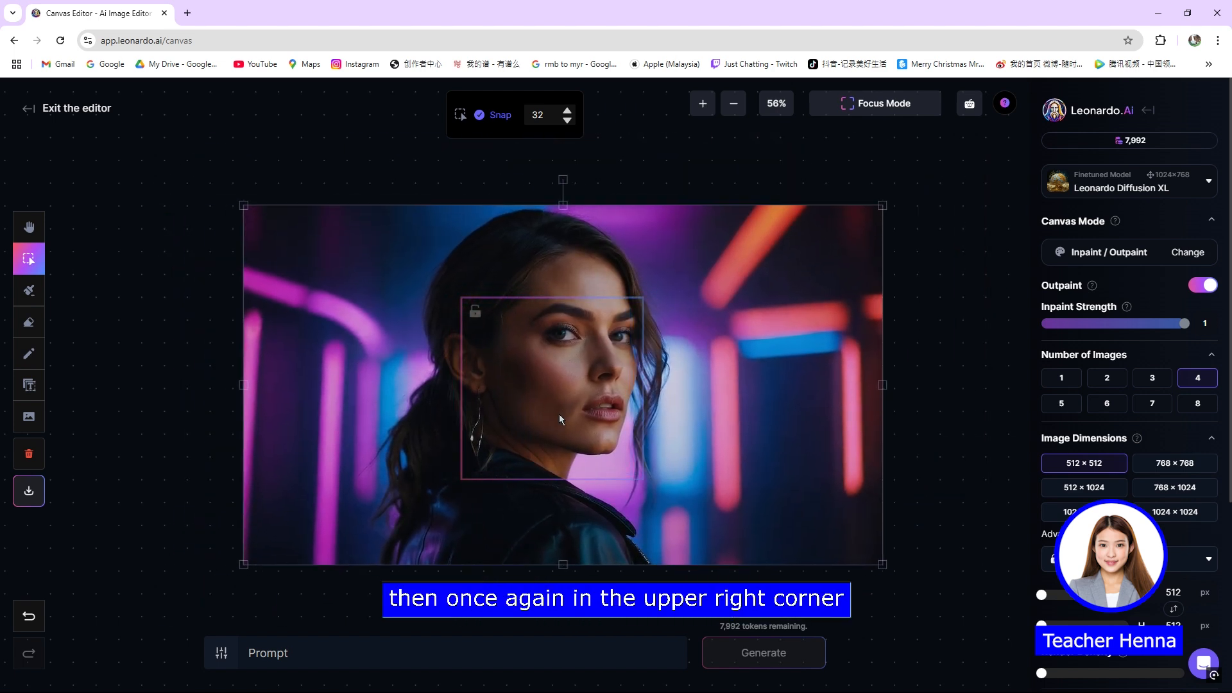
# Step: Zoom the canvas in and out and shift the view to examine the portrait at different magnifications
pyautogui.click(732, 109)
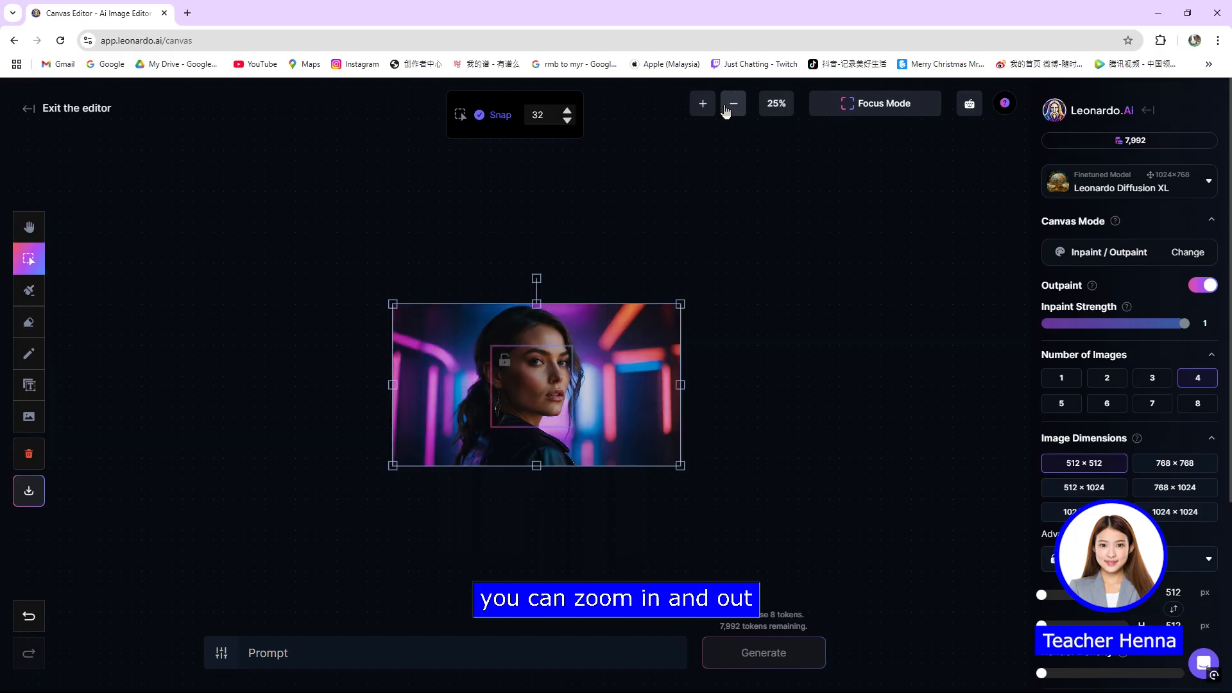
pyautogui.click(705, 106)
pyautogui.click(702, 102)
pyautogui.click(732, 105)
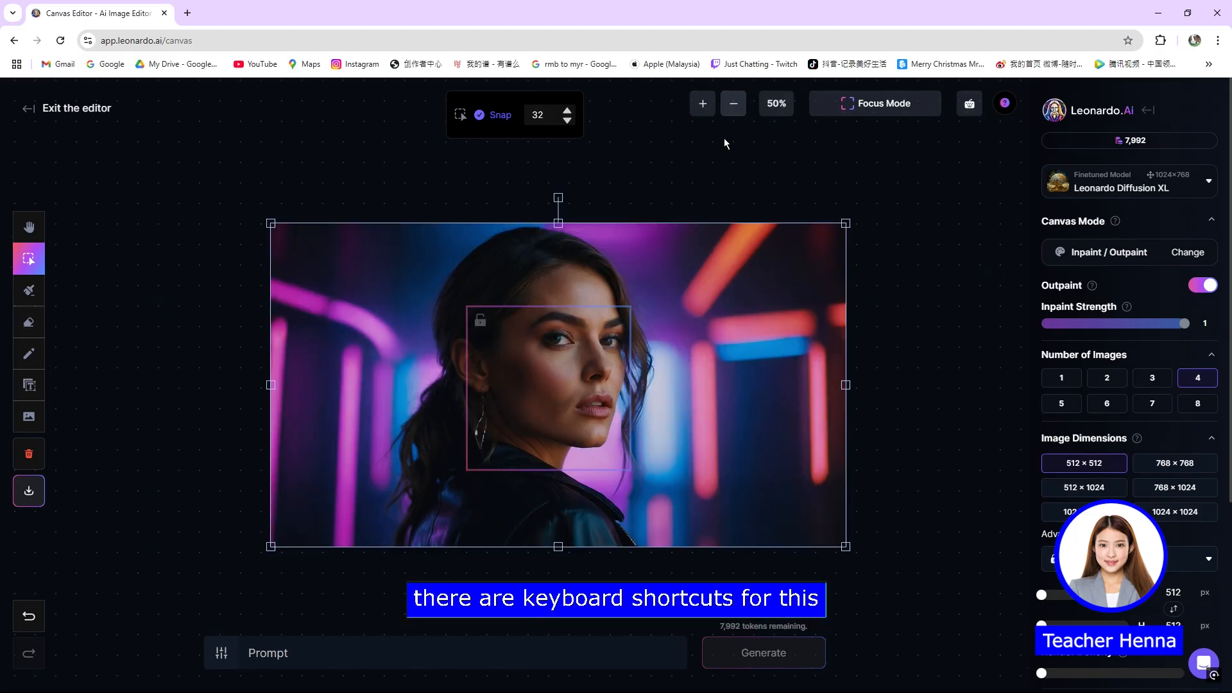
pyautogui.moveTo(653, 187)
pyautogui.mouseDown()
pyautogui.moveTo(654, 137)
pyautogui.moveTo(652, 164)
pyautogui.mouseUp()
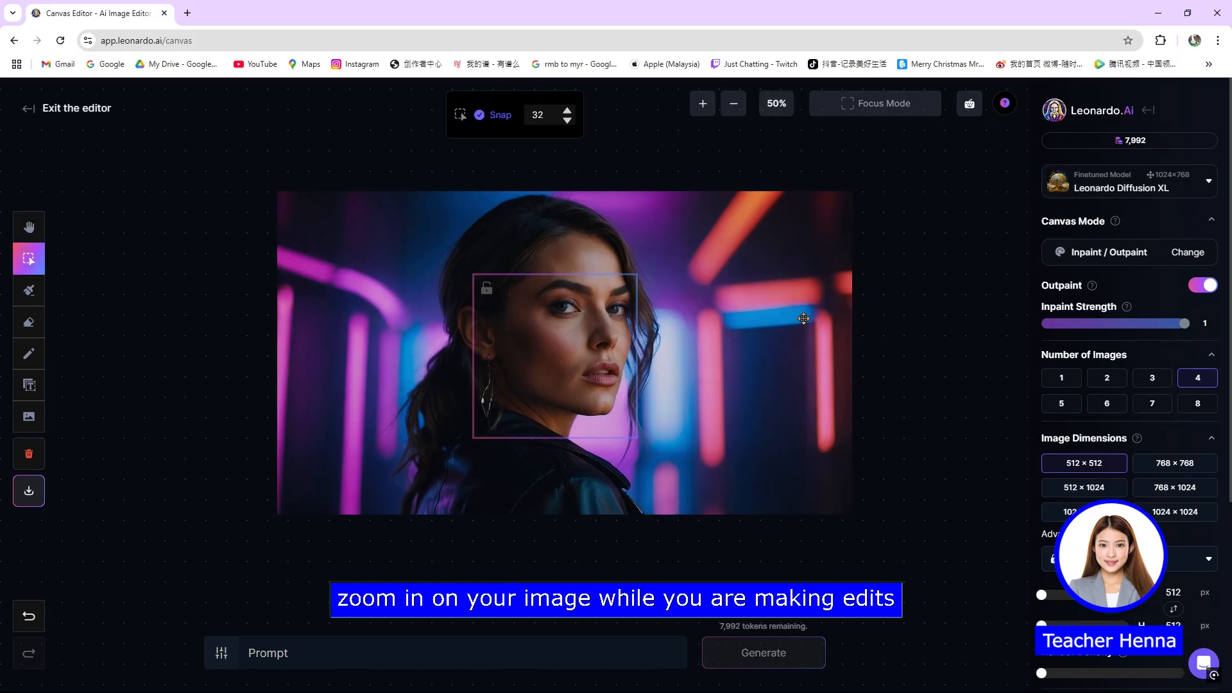
pyautogui.click(703, 104)
pyautogui.click(725, 105)
pyautogui.click(725, 105)
pyautogui.click(668, 168)
pyautogui.click(706, 109)
pyautogui.moveTo(750, 256); pyautogui.dragTo(743, 251)
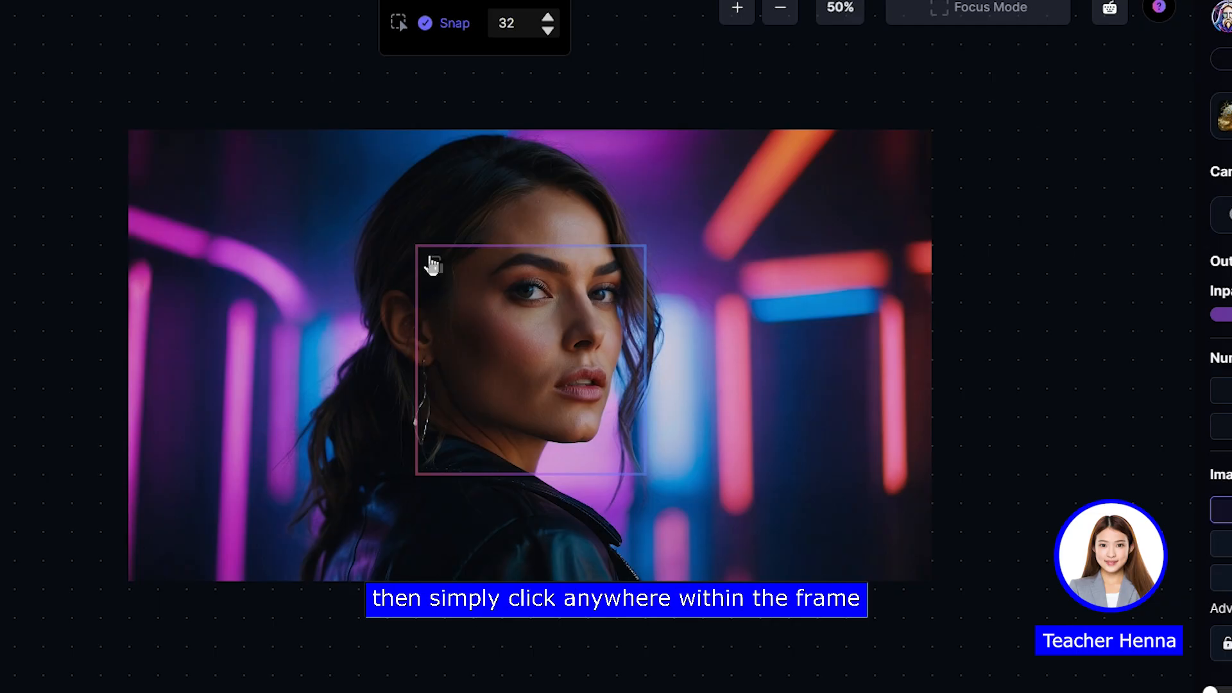
# Step: Try moving the generation frame over the portrait and resizing it with presets such as 1024 × 1024, 768 × 1024 and 768 × 768
pyautogui.moveTo(508, 298); pyautogui.dragTo(392, 234)
pyautogui.moveTo(528, 418); pyautogui.dragTo(663, 467)
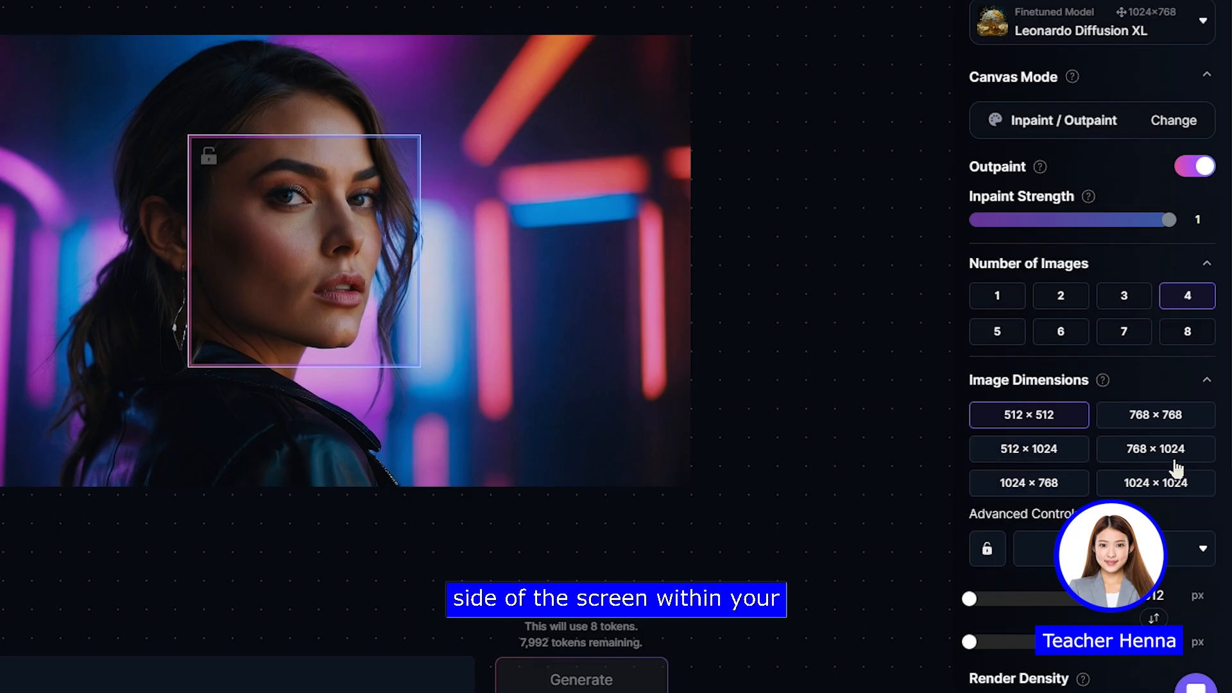
pyautogui.click(1140, 492)
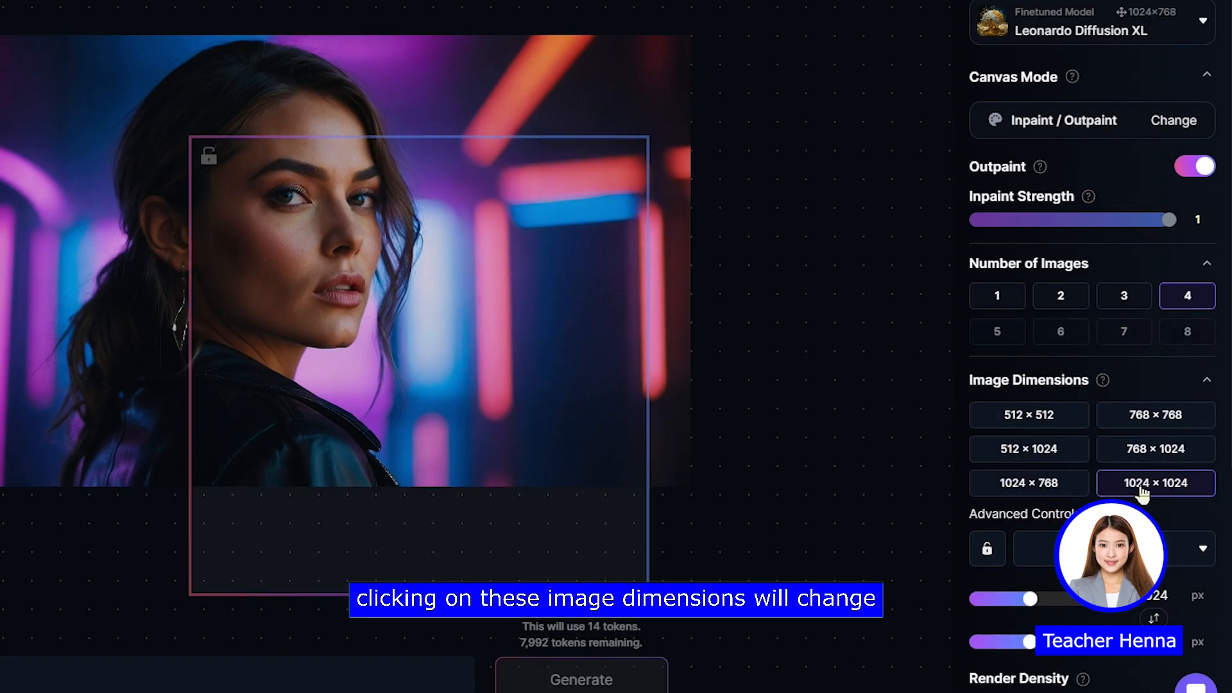
pyautogui.click(1065, 484)
pyautogui.click(1130, 457)
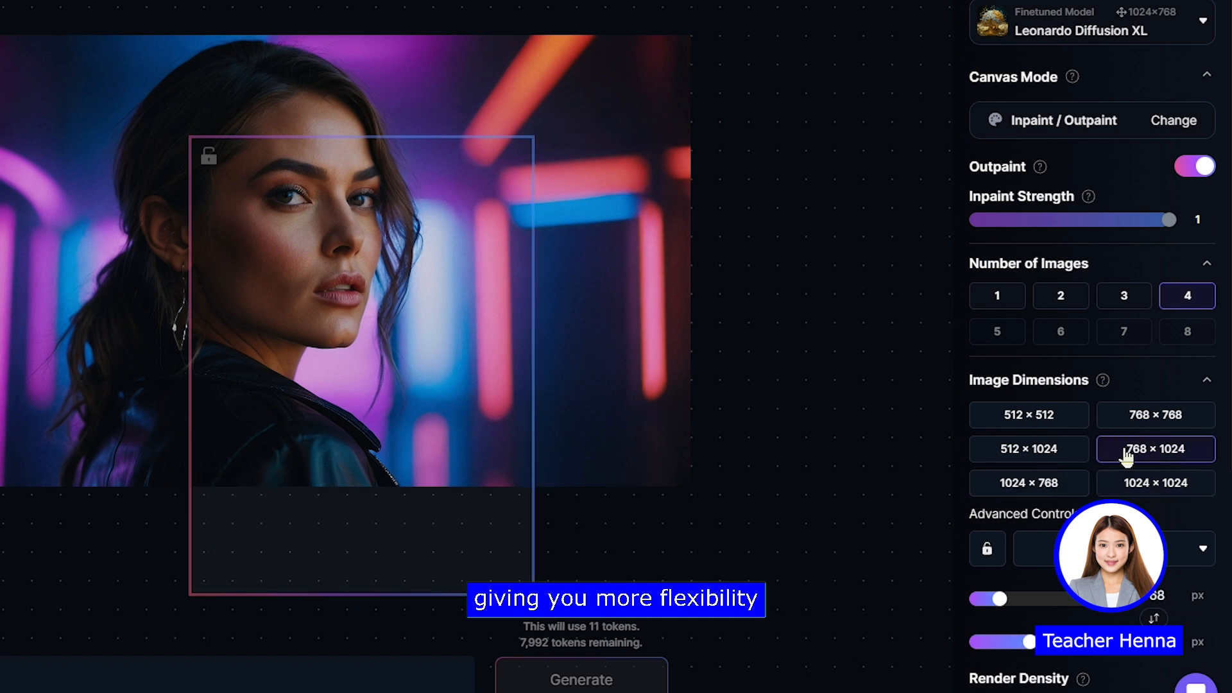
pyautogui.click(1134, 488)
pyautogui.click(1139, 417)
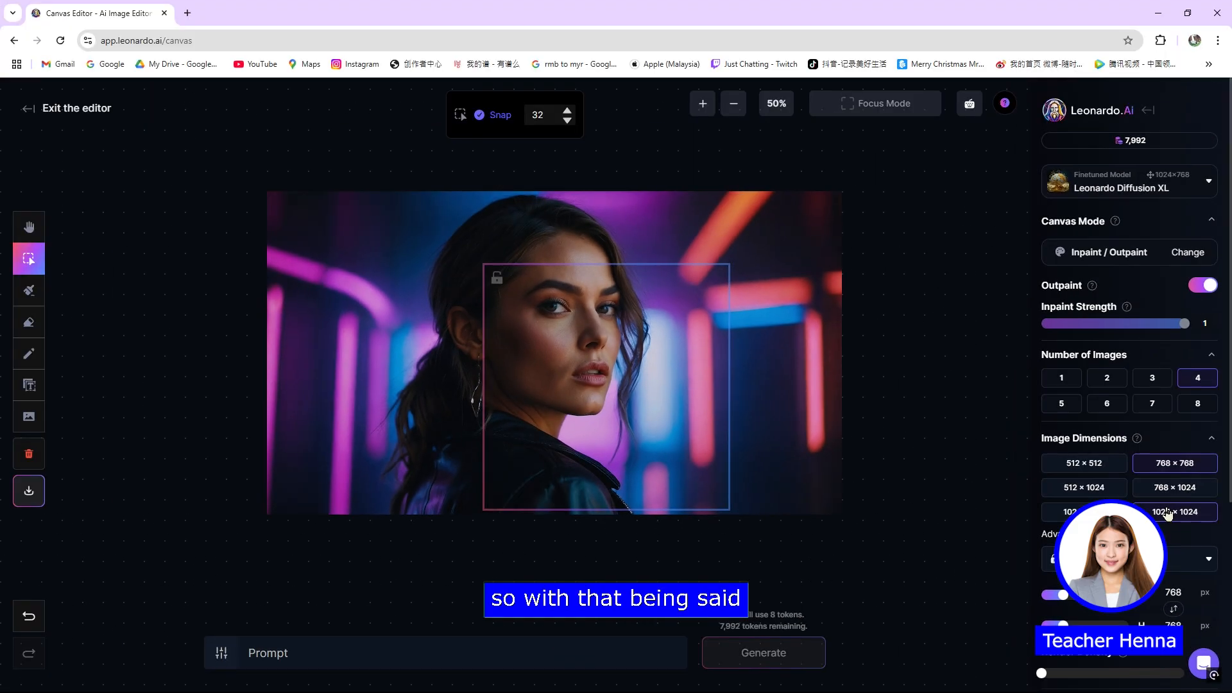
pyautogui.click(1144, 482)
# Step: Set the image dimensions to 1024 × 768 and position the generation frame around the woman's face
pyautogui.moveTo(719, 403); pyautogui.dragTo(637, 350)
pyautogui.click(1083, 512)
pyautogui.moveTo(684, 410)
pyautogui.mouseDown()
pyautogui.moveTo(652, 426)
pyautogui.moveTo(672, 417)
pyautogui.mouseUp()
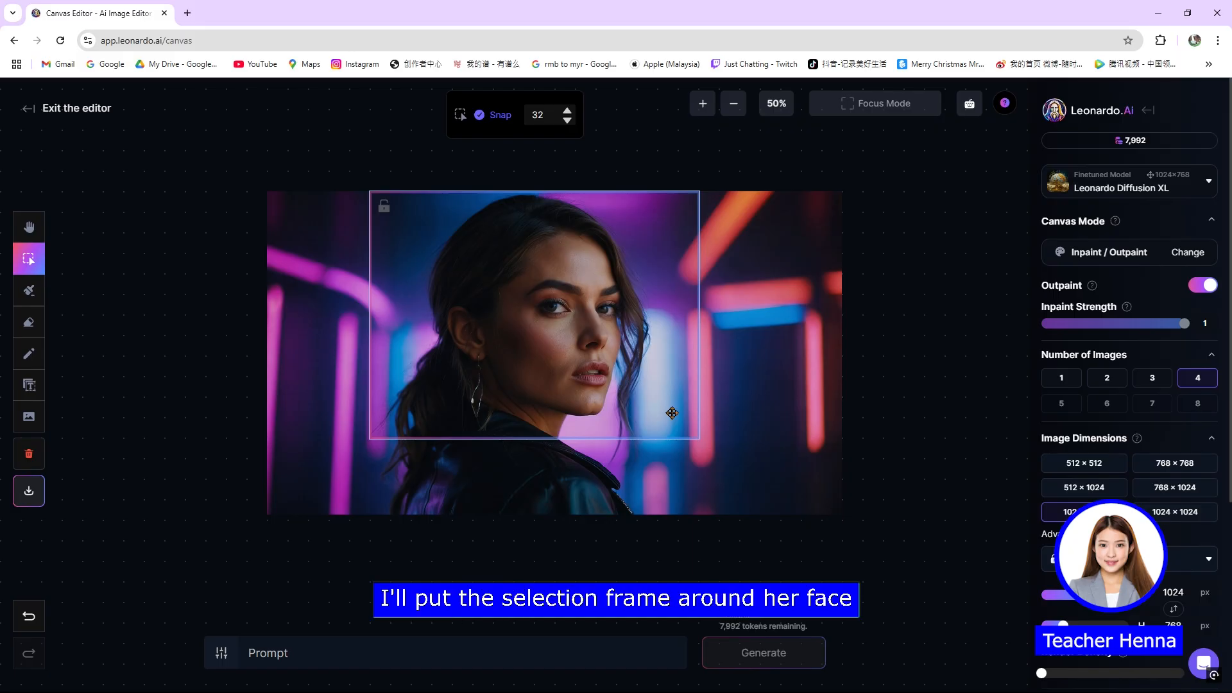
pyautogui.moveTo(635, 302); pyautogui.dragTo(631, 314)
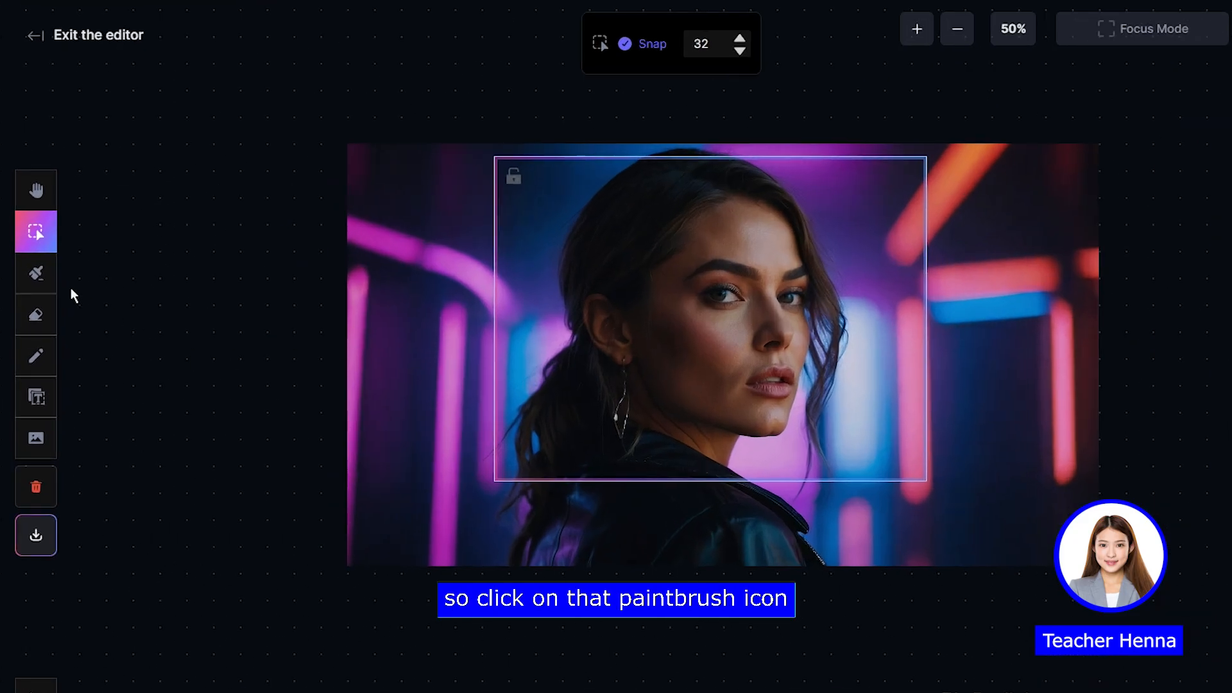
# Step: Reduce the mask brush size to 17 and paint a mask over both of the woman's irises
pyautogui.click(35, 274)
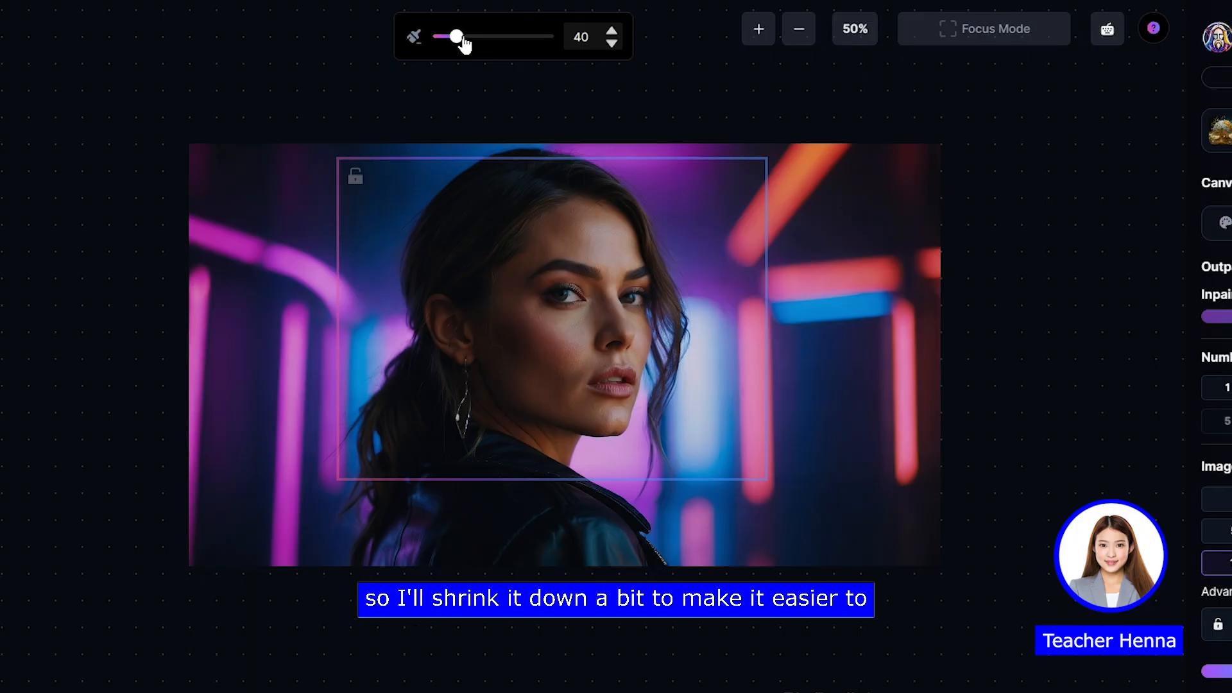
pyautogui.moveTo(458, 39); pyautogui.dragTo(445, 39)
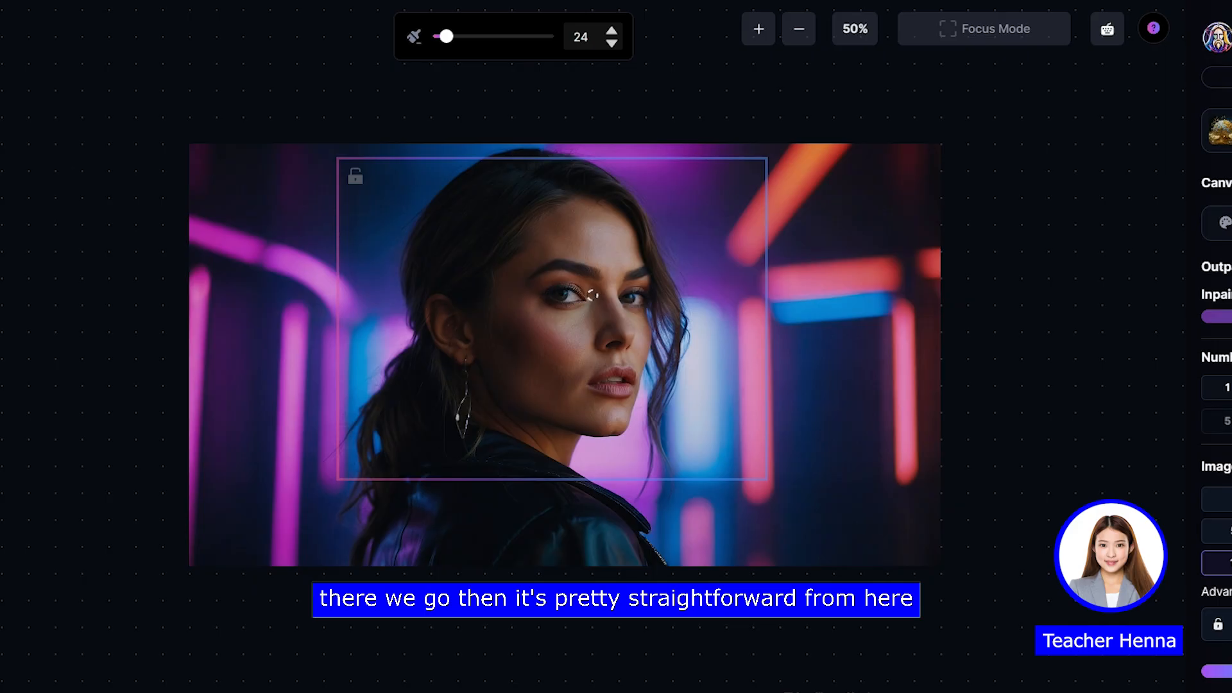
pyautogui.moveTo(445, 42)
pyautogui.mouseDown()
pyautogui.moveTo(455, 40)
pyautogui.moveTo(443, 45)
pyautogui.mouseUp()
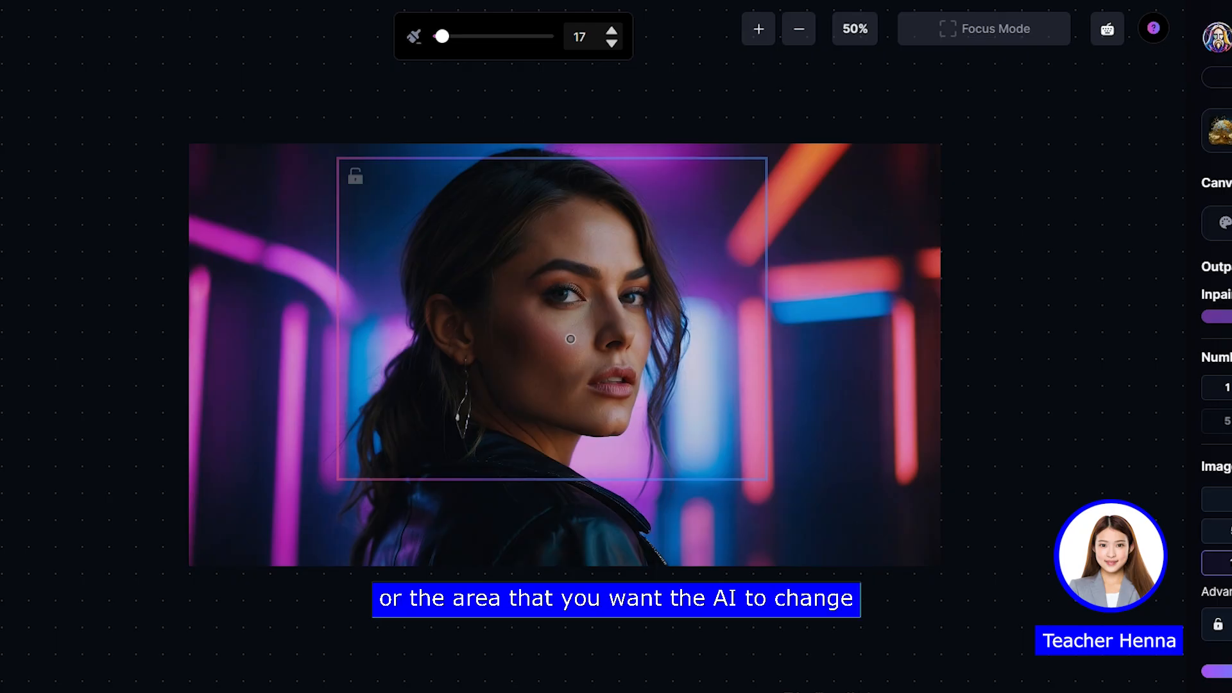
pyautogui.click(759, 29)
pyautogui.moveTo(646, 180); pyautogui.dragTo(595, 347)
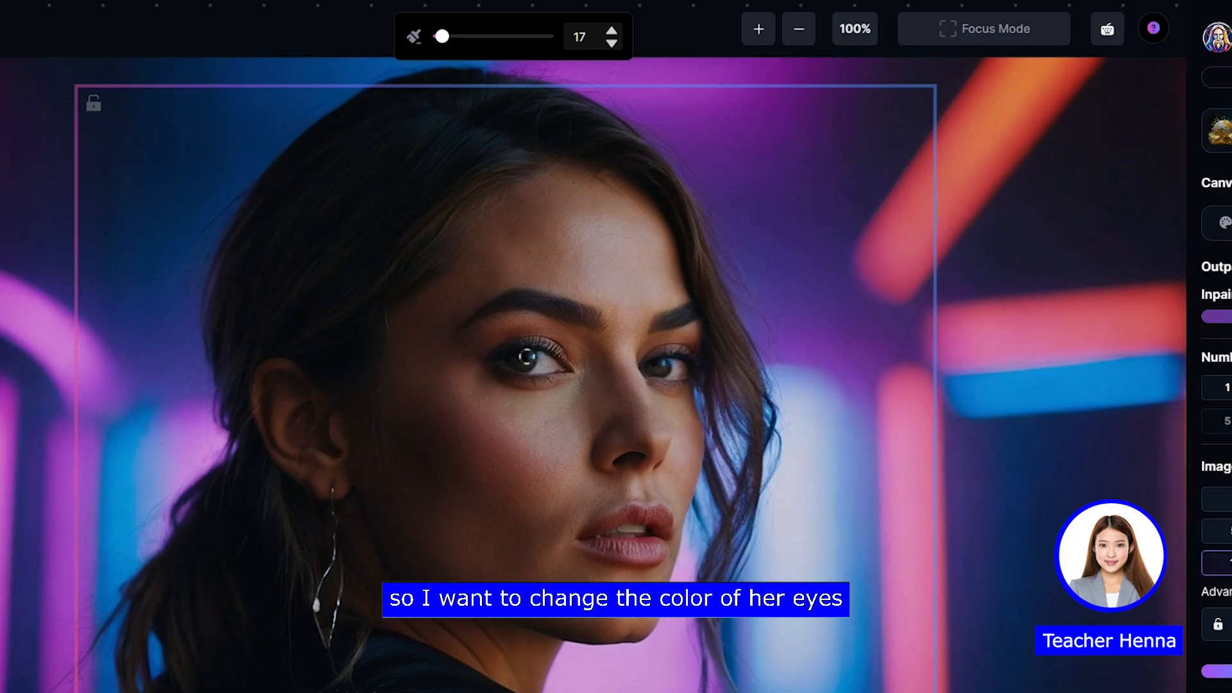
pyautogui.moveTo(525, 354)
pyautogui.mouseDown()
pyautogui.moveTo(513, 361)
pyautogui.moveTo(529, 358)
pyautogui.mouseUp()
pyautogui.moveTo(661, 369); pyautogui.dragTo(659, 367)
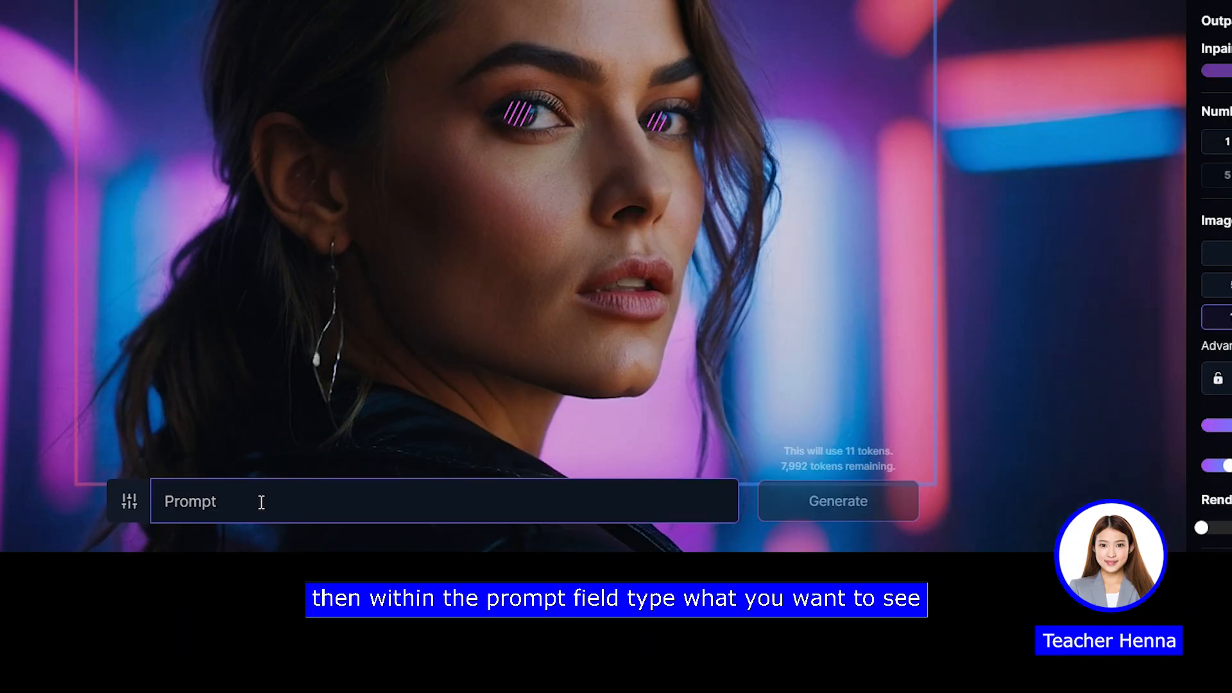
# Step: Enter the prompt "blue eyes" and generate the inpainted edit for the masked areas
pyautogui.write('blue')
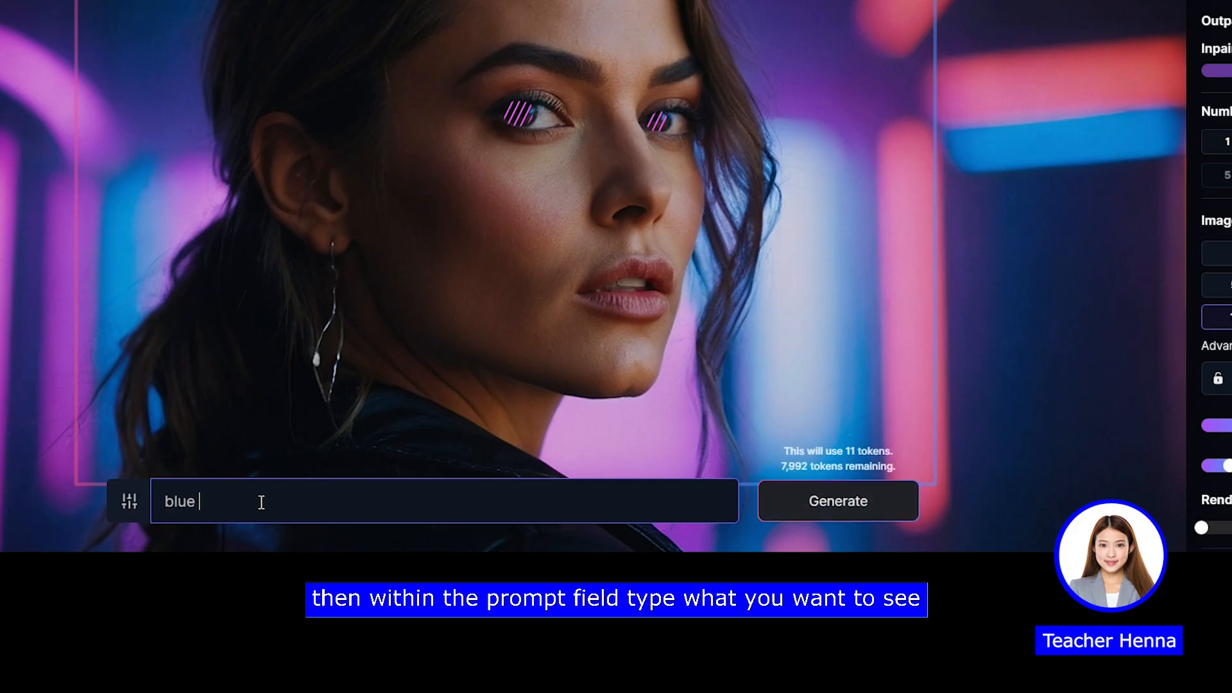
pyautogui.write(' eyy')
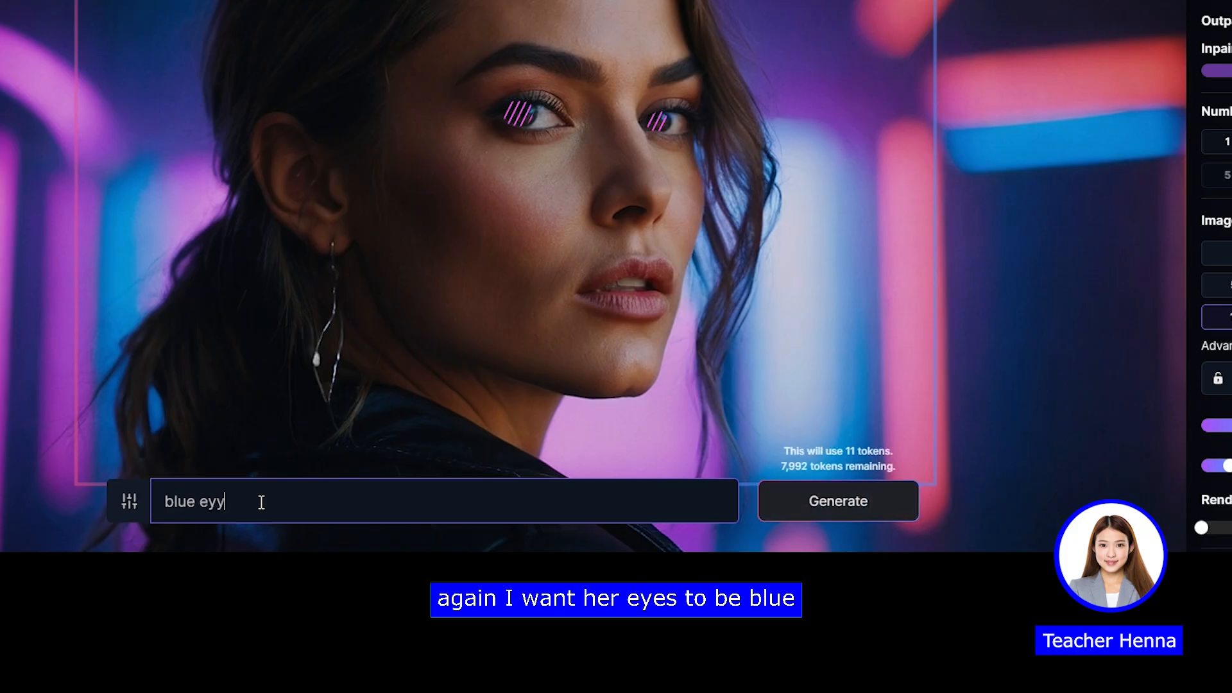
pyautogui.write('s')
pyautogui.press('BackSpace')
pyautogui.press('BackSpace')
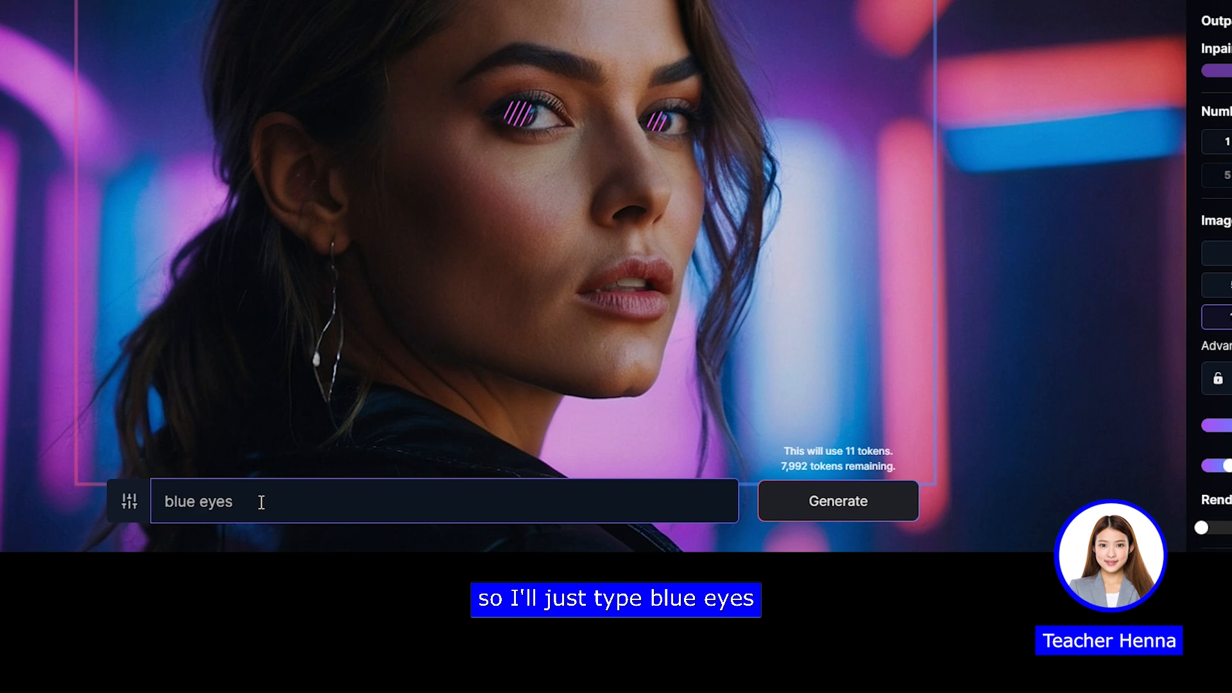
pyautogui.write('es')
pyautogui.click(827, 514)
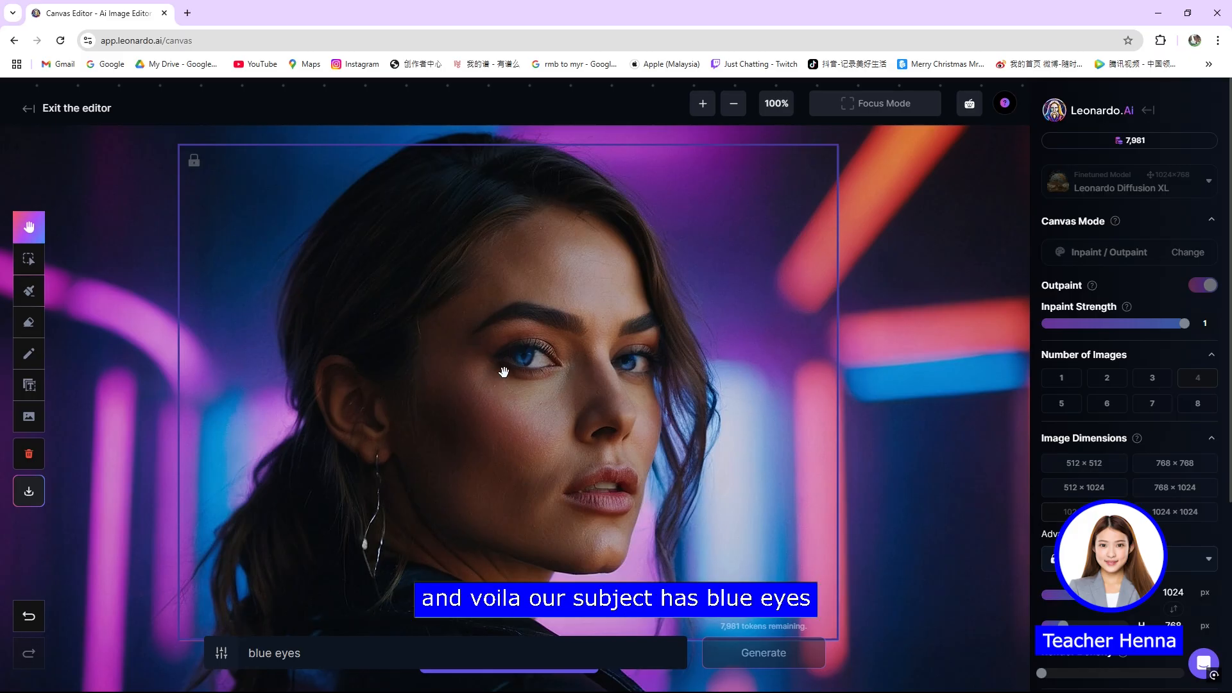
# Step: Inspect the woman's blue eyes up close and browse through all four generated variations
pyautogui.moveTo(505, 372); pyautogui.dragTo(539, 375)
pyautogui.scroll(3, 589, 375)
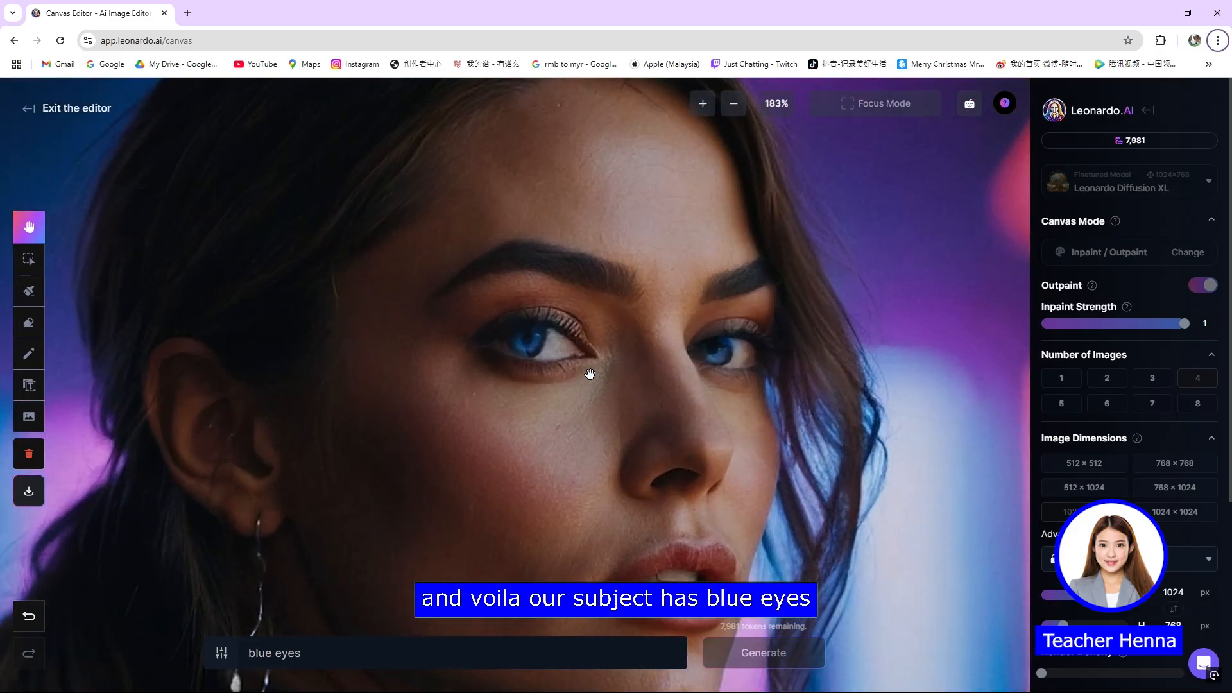
pyautogui.scroll(-5, 589, 374)
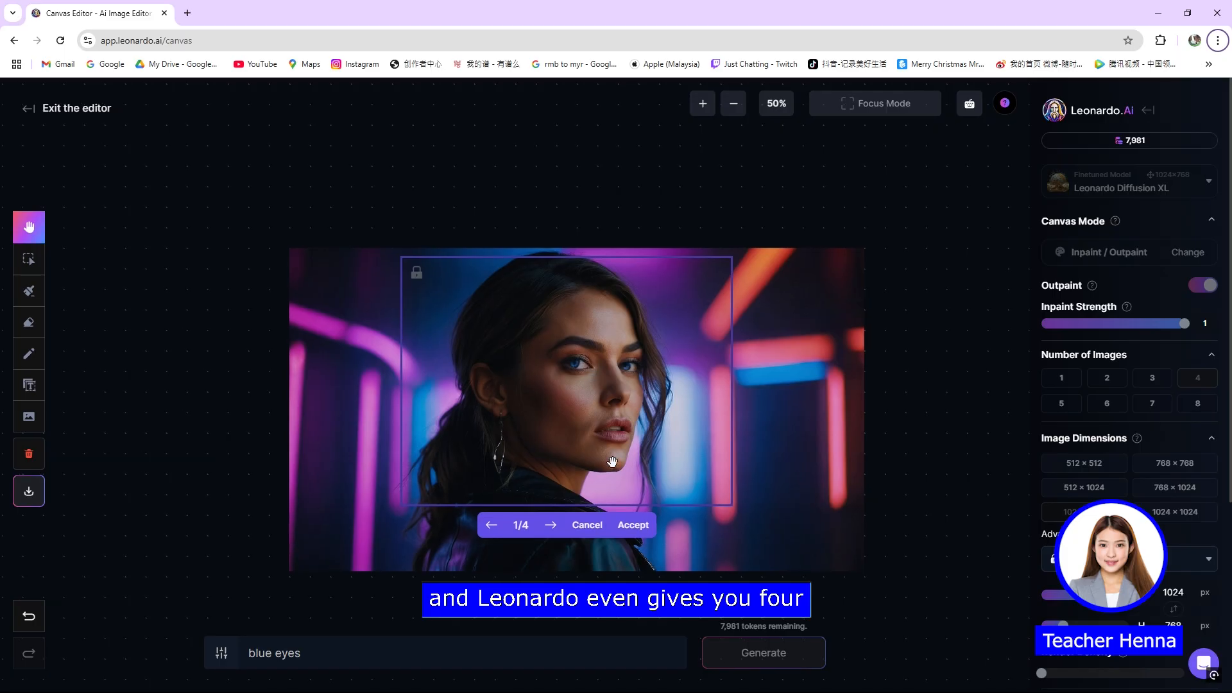
pyautogui.click(550, 524)
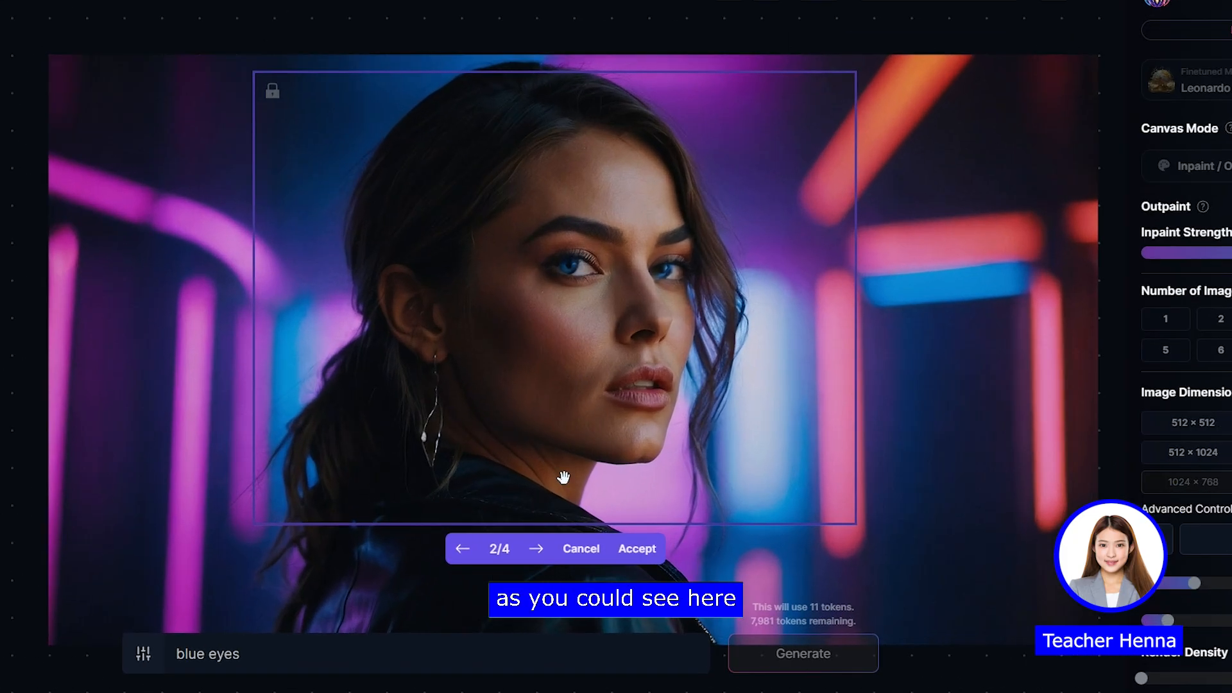
pyautogui.click(535, 549)
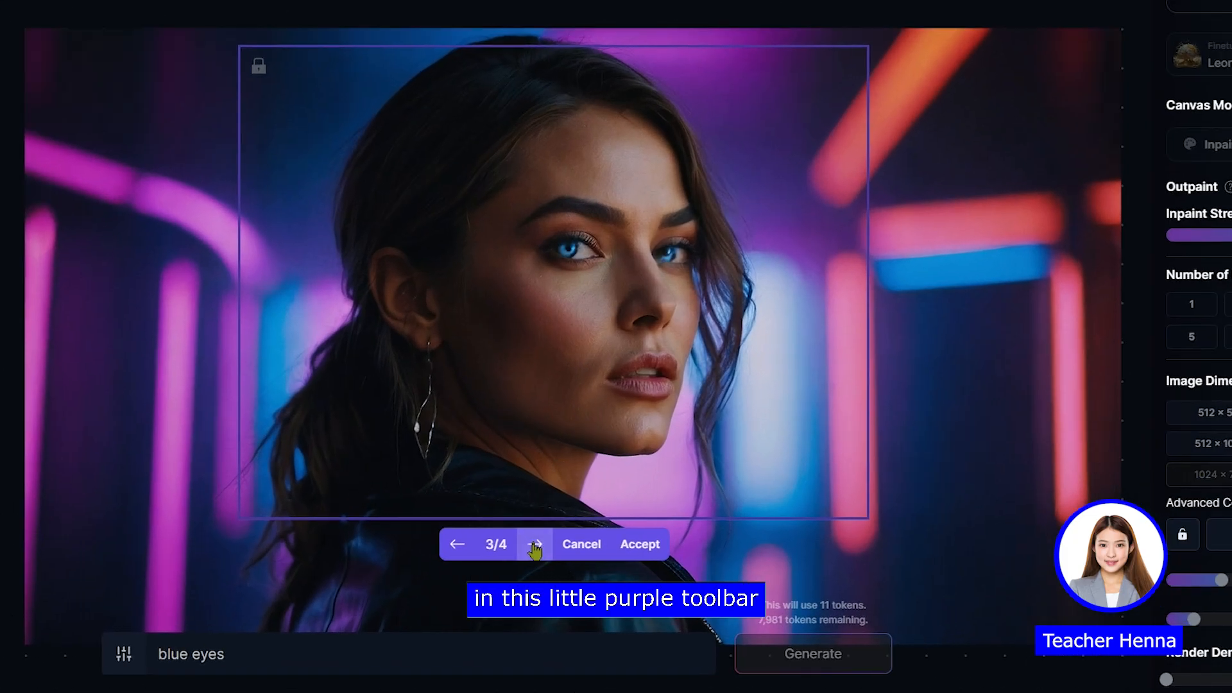
pyautogui.click(534, 548)
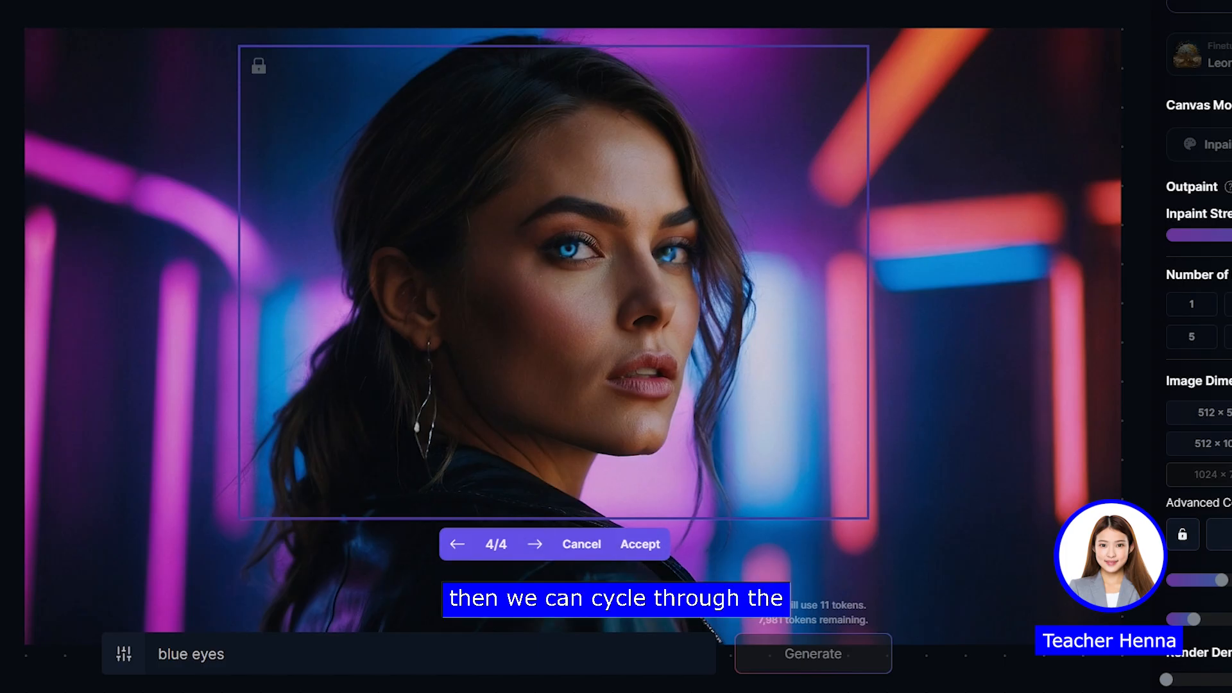
# Step: Cycle back through the blue-eye variations and accept the first one onto the canvas
pyautogui.click(454, 559)
pyautogui.click(455, 560)
pyautogui.click(455, 559)
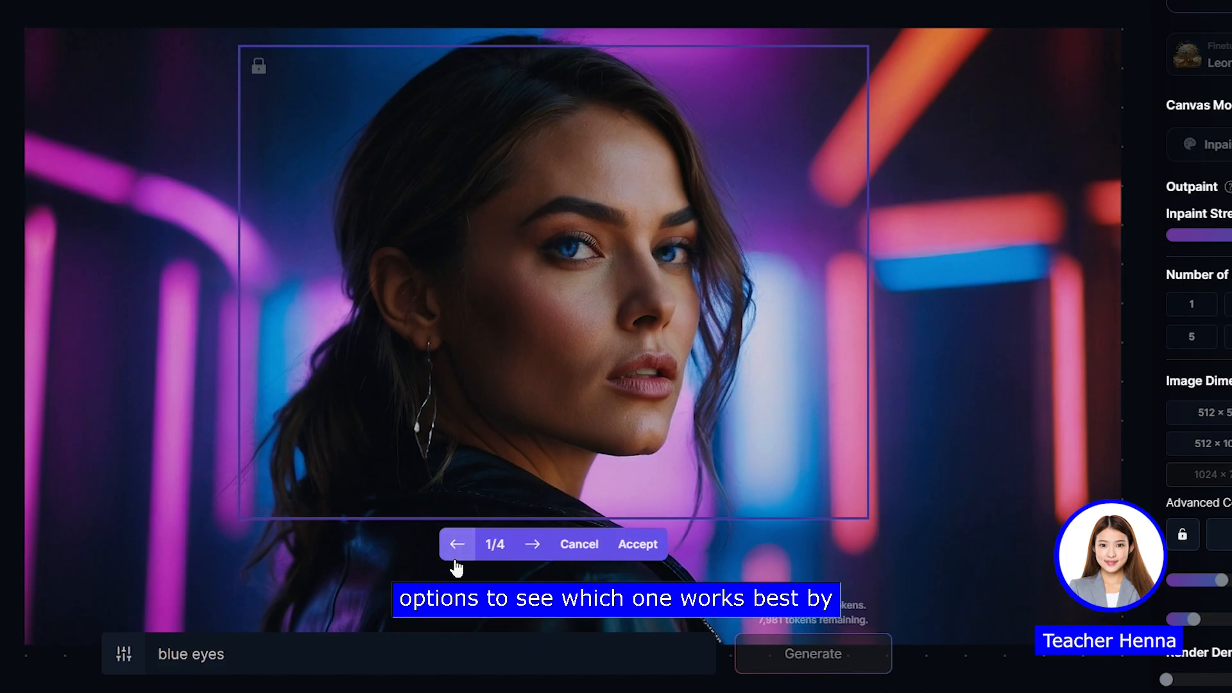
pyautogui.click(454, 554)
pyautogui.click(454, 554)
pyautogui.click(454, 554)
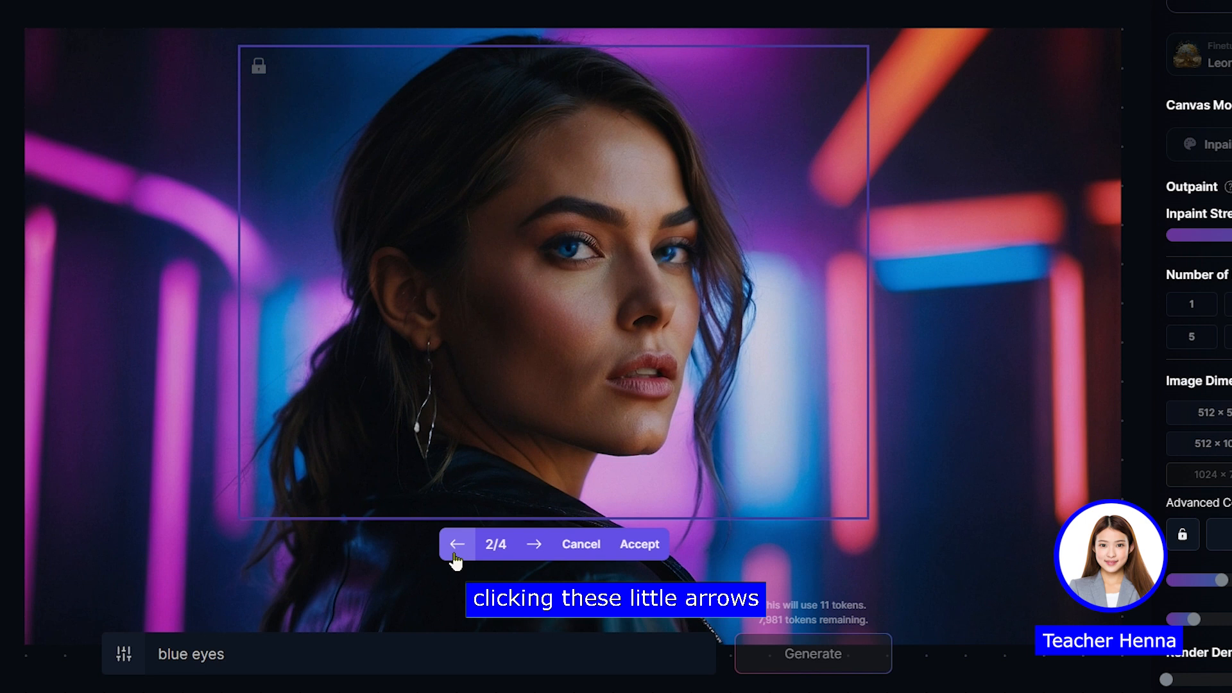
pyautogui.click(455, 559)
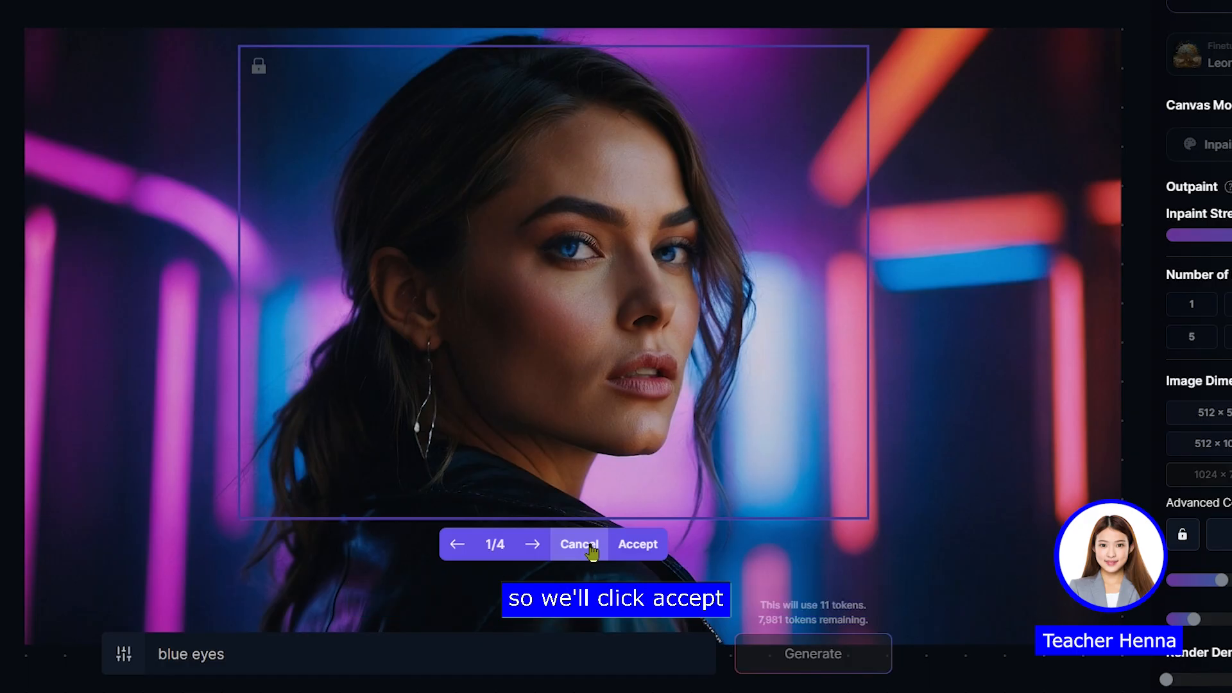
pyautogui.click(637, 545)
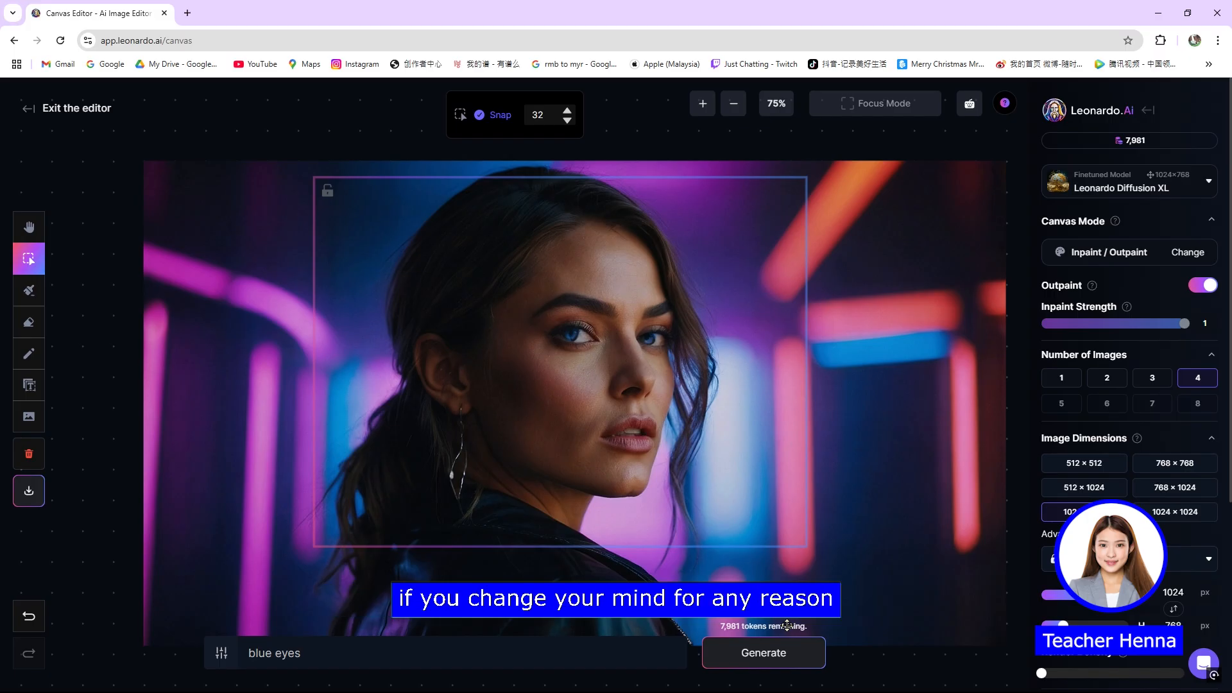
# Step: Compare the portrait before and after the blue-eye edit by undoing and redoing it
pyautogui.click(28, 614)
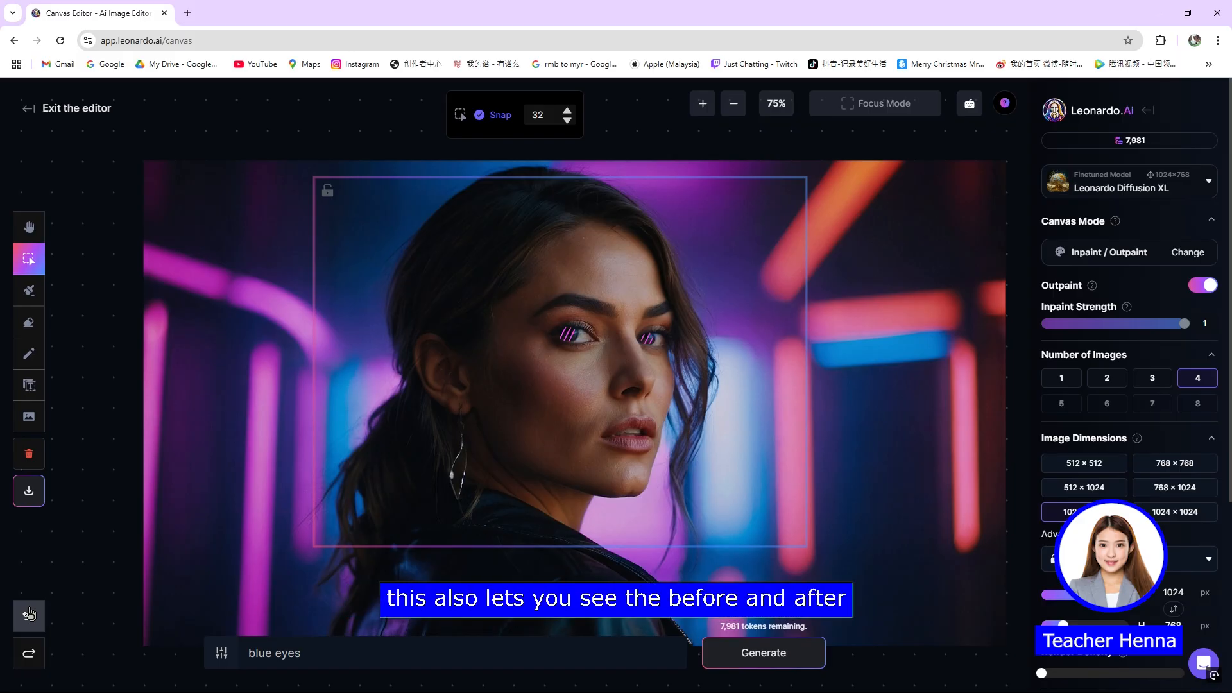
pyautogui.click(29, 651)
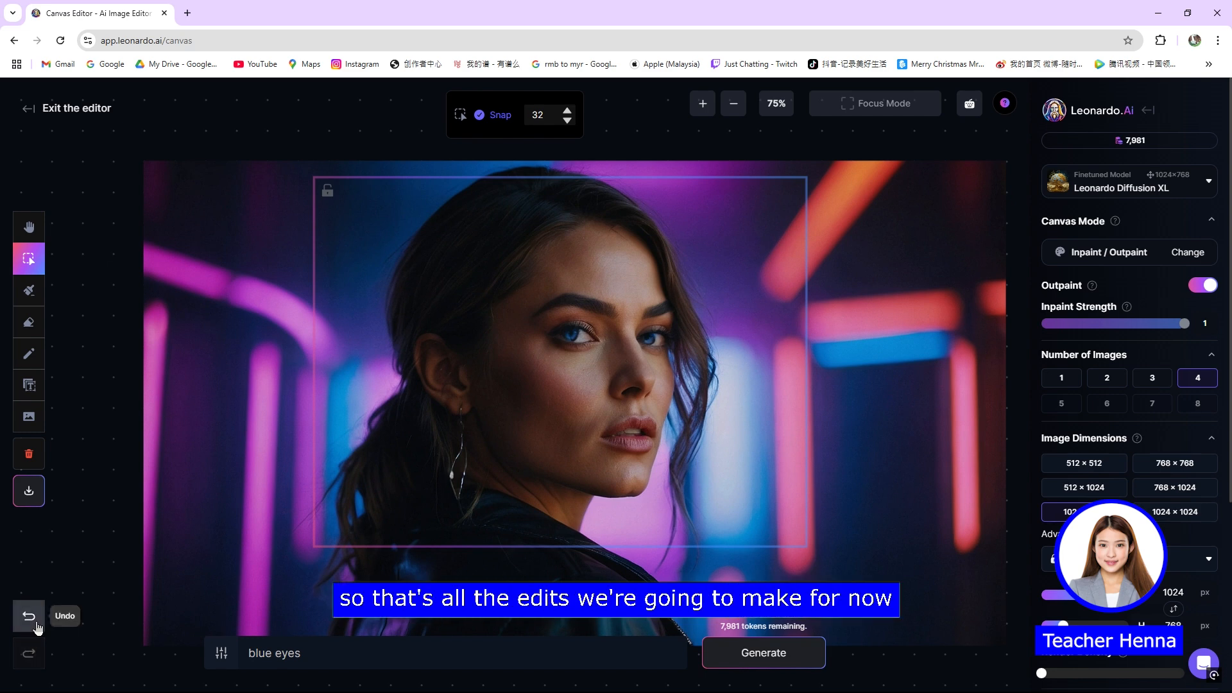
pyautogui.click(36, 625)
pyautogui.click(29, 653)
pyautogui.click(29, 654)
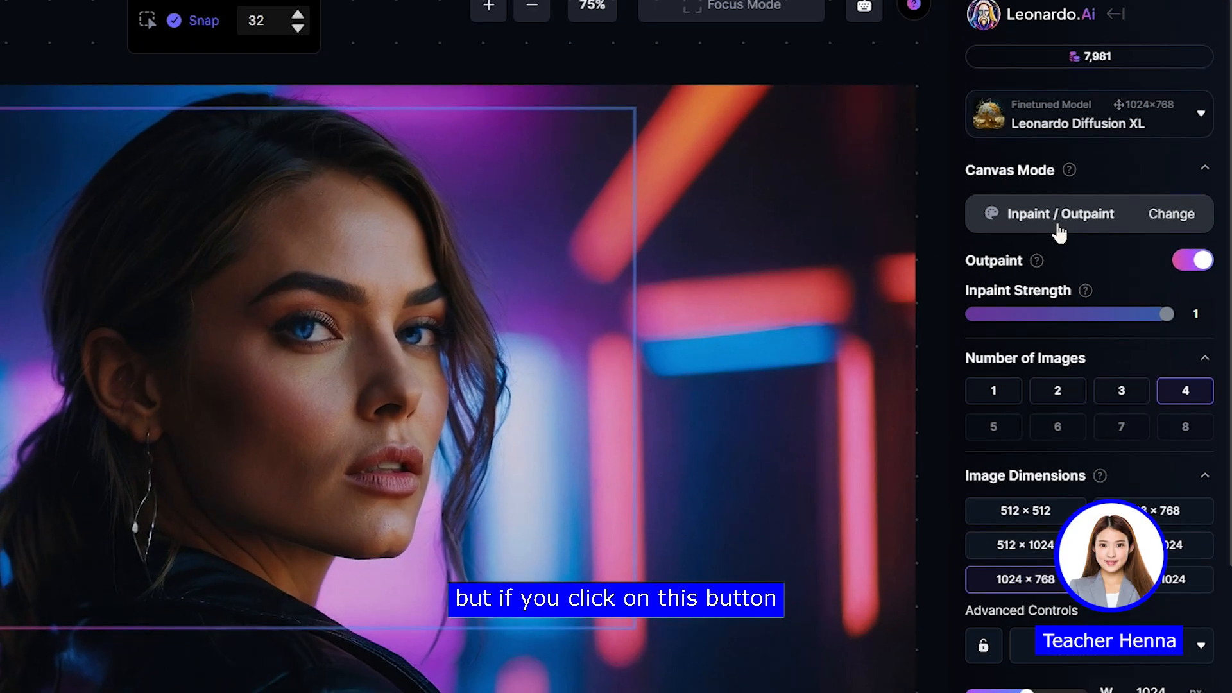
# Step: Exit the canvas editor and return to the home dashboard
pyautogui.click(1108, 264)
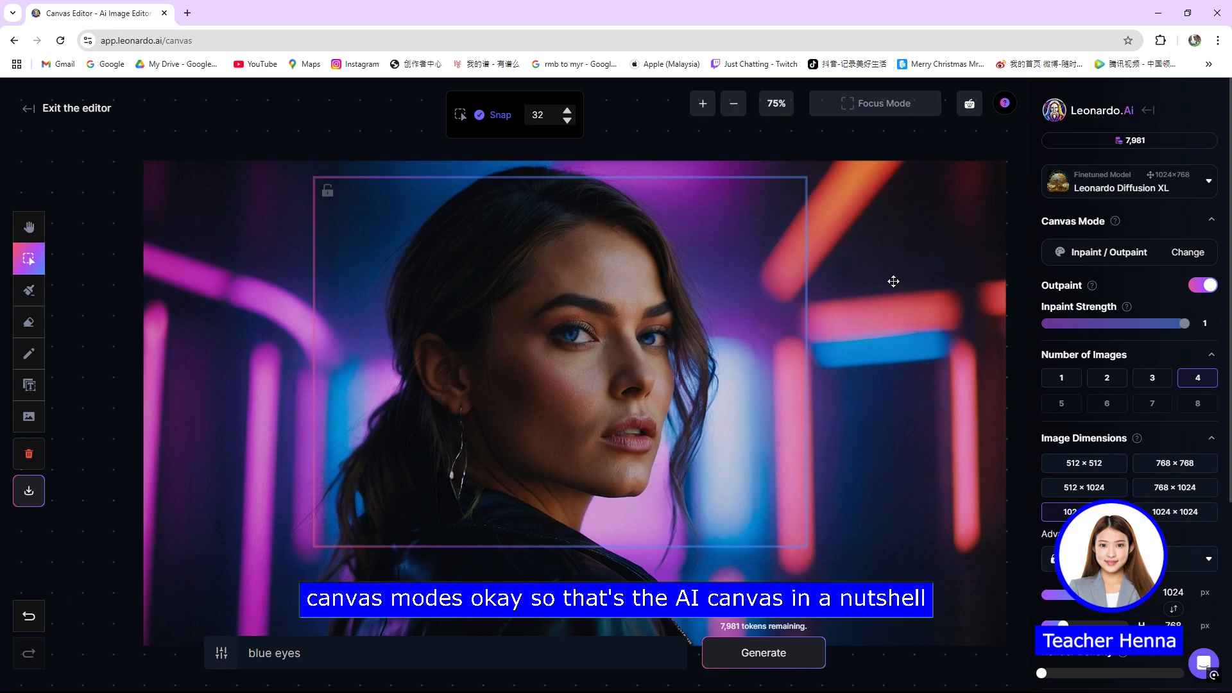
pyautogui.scroll(-6, 716, 358)
pyautogui.press('space')
pyautogui.moveTo(831, 377); pyautogui.dragTo(737, 367)
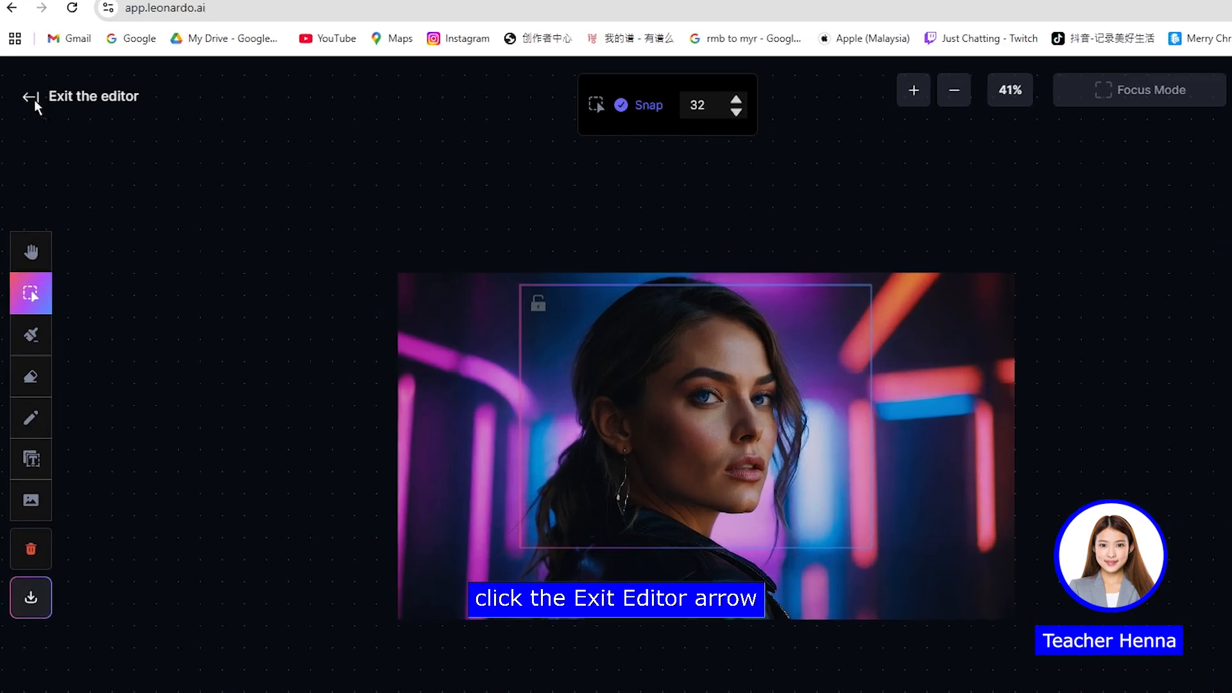
pyautogui.click(32, 99)
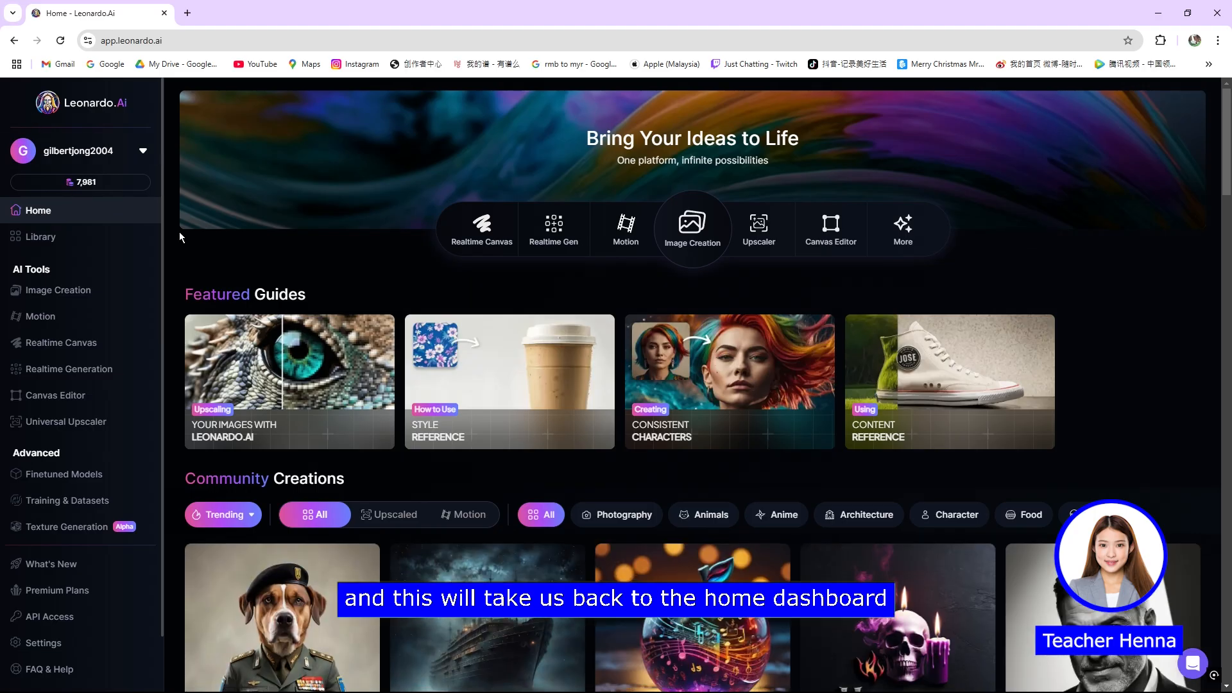
# Step: View the prompt and generation details of the "House of Havoc" image in Community Creations, and close them
pyautogui.scroll(-1, 214, 275)
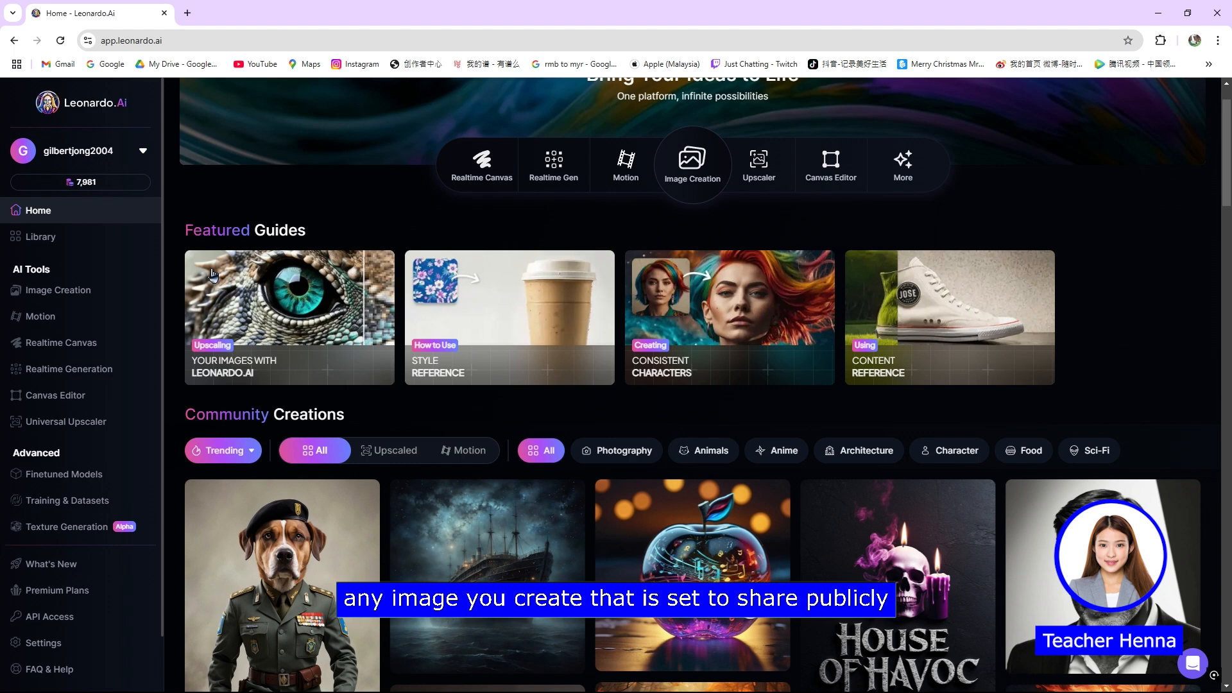
pyautogui.scroll(-2, 213, 275)
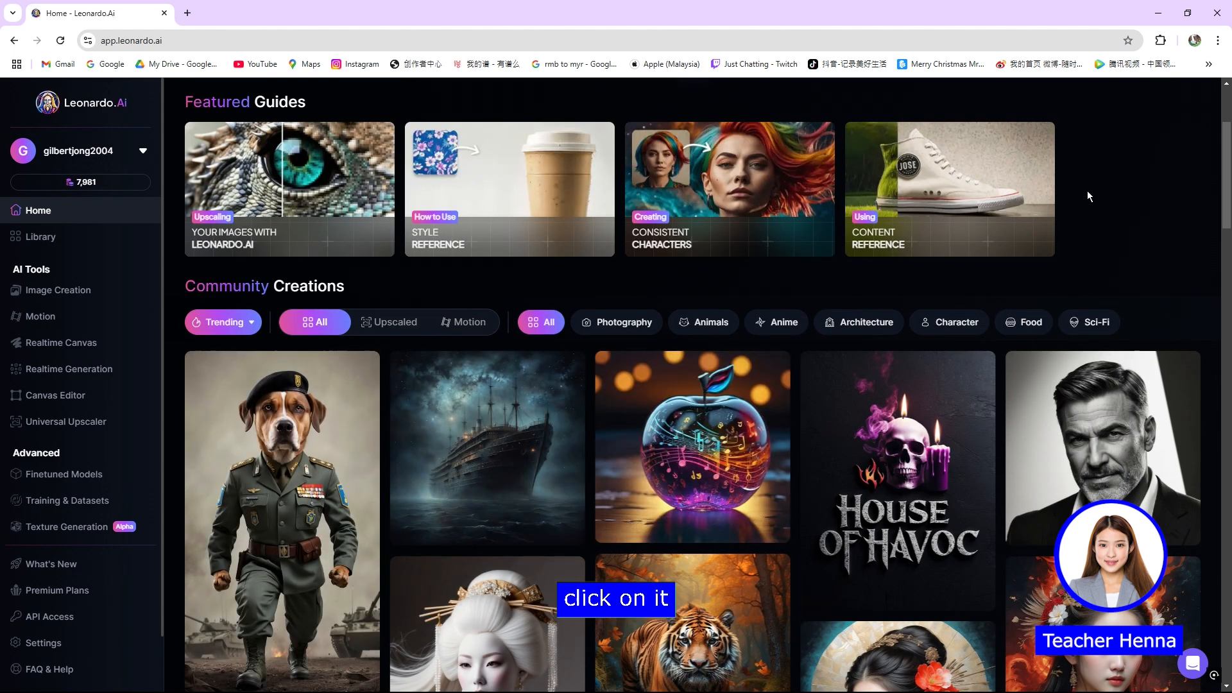
pyautogui.click(953, 437)
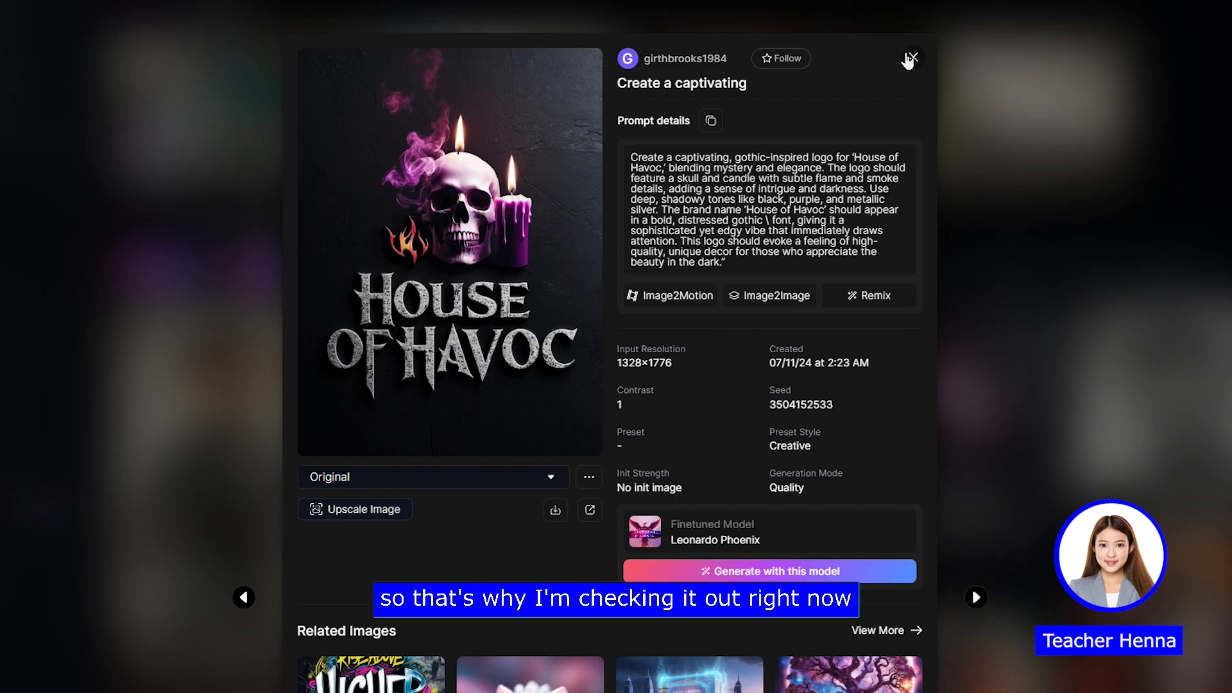
pyautogui.click(911, 58)
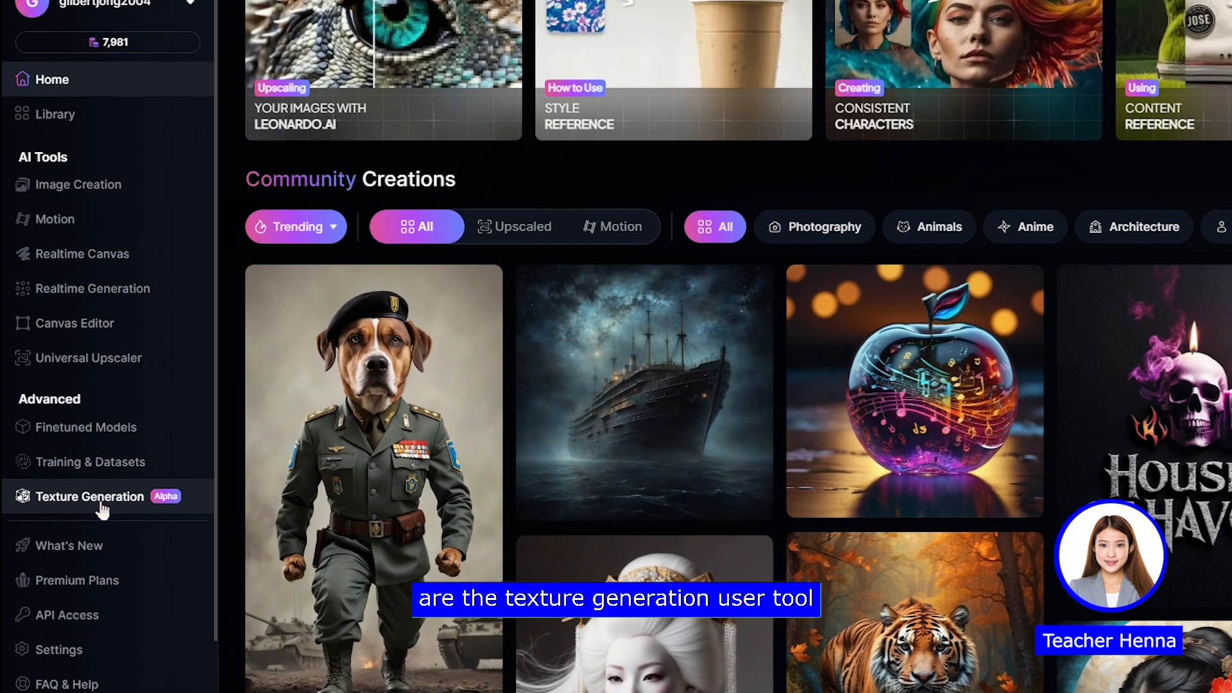
# Step: Open Texture Generation, read through its three-page introduction on texturing 3D models, and close the guide
pyautogui.click(101, 504)
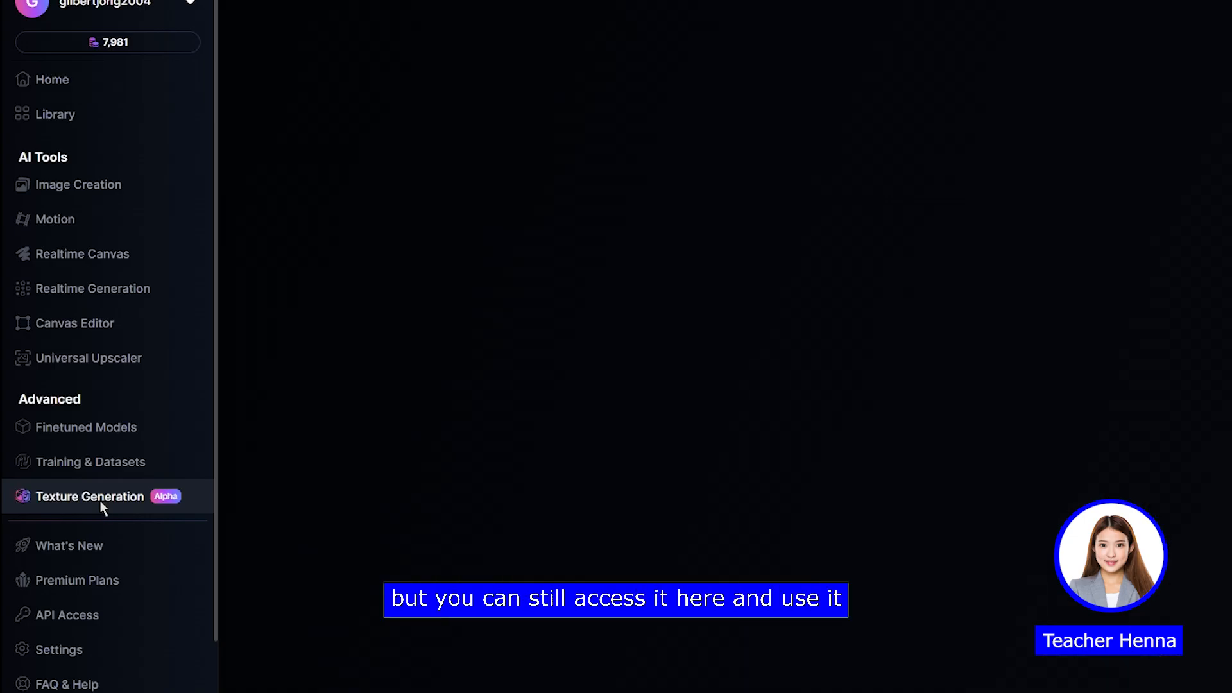
pyautogui.click(298, 36)
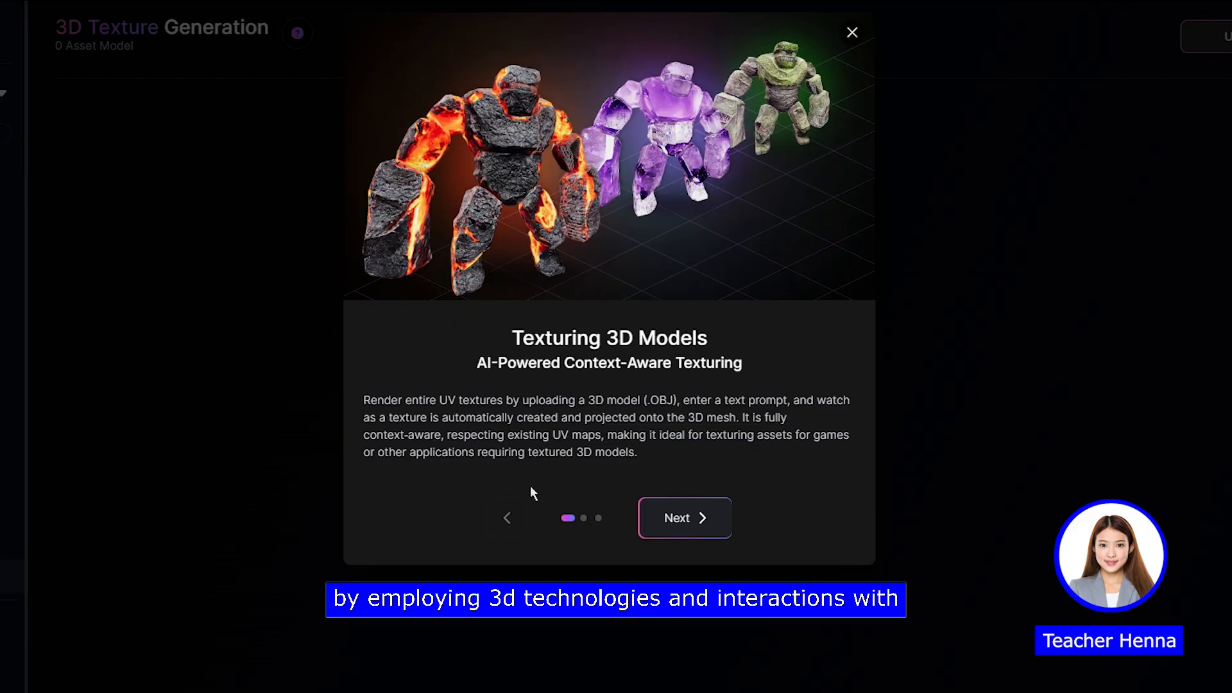
pyautogui.click(706, 520)
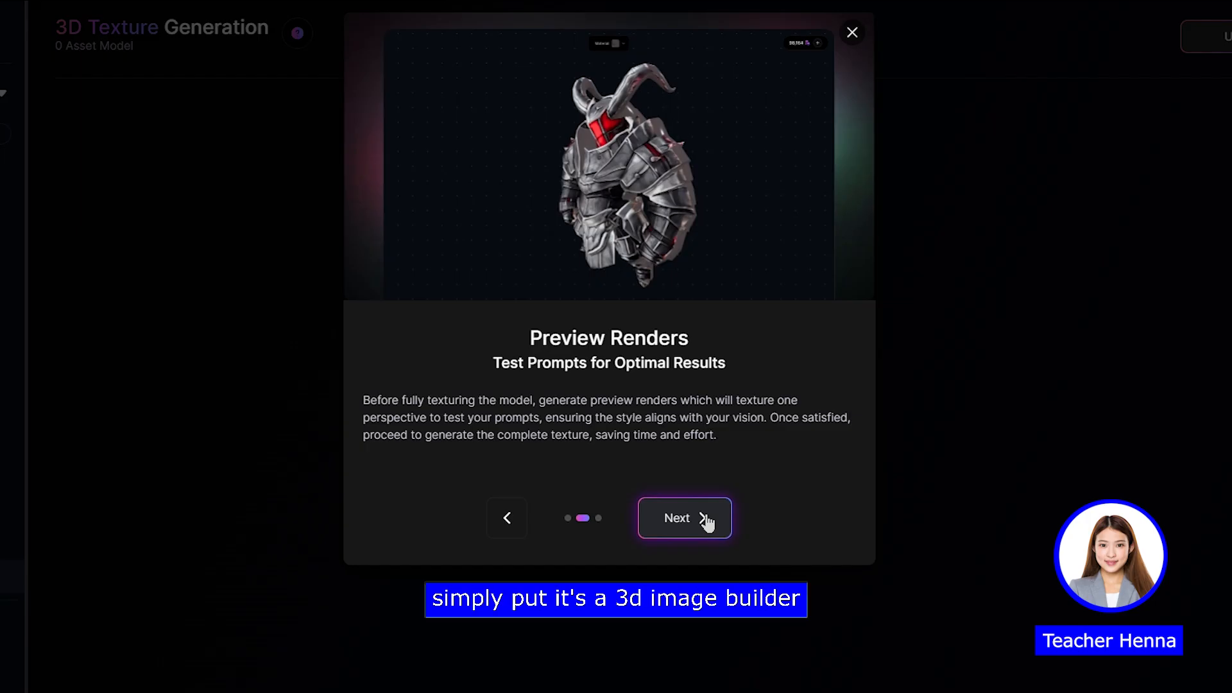
pyautogui.click(707, 523)
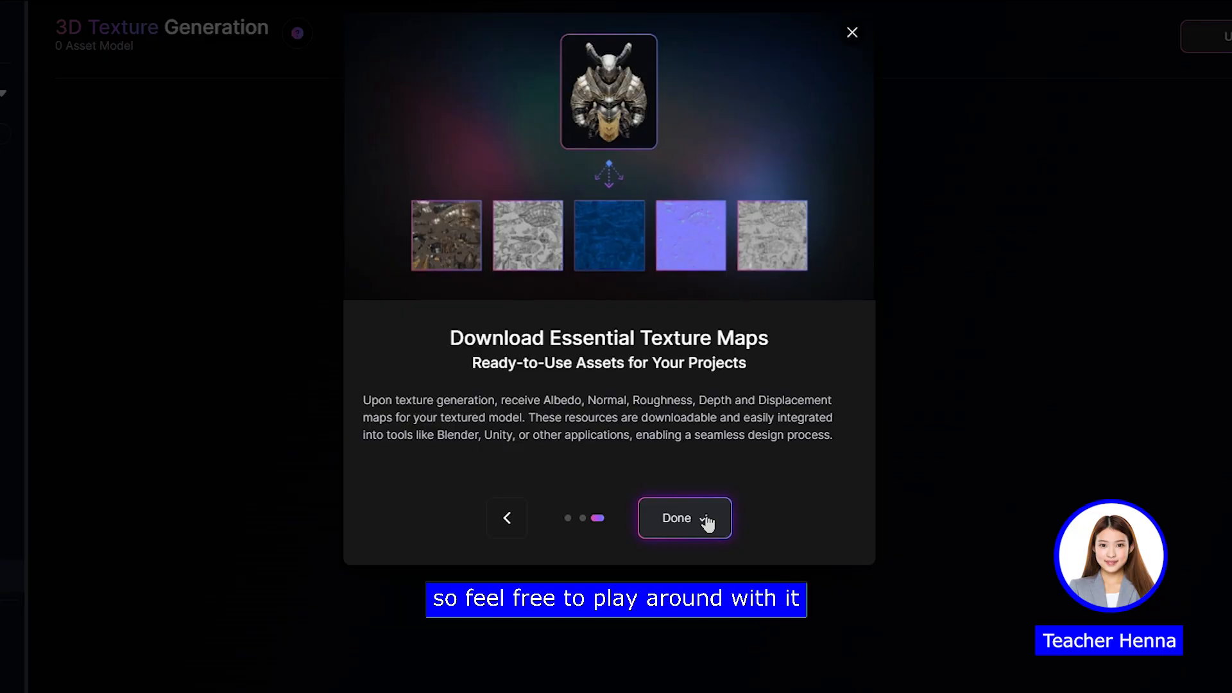
pyautogui.click(851, 33)
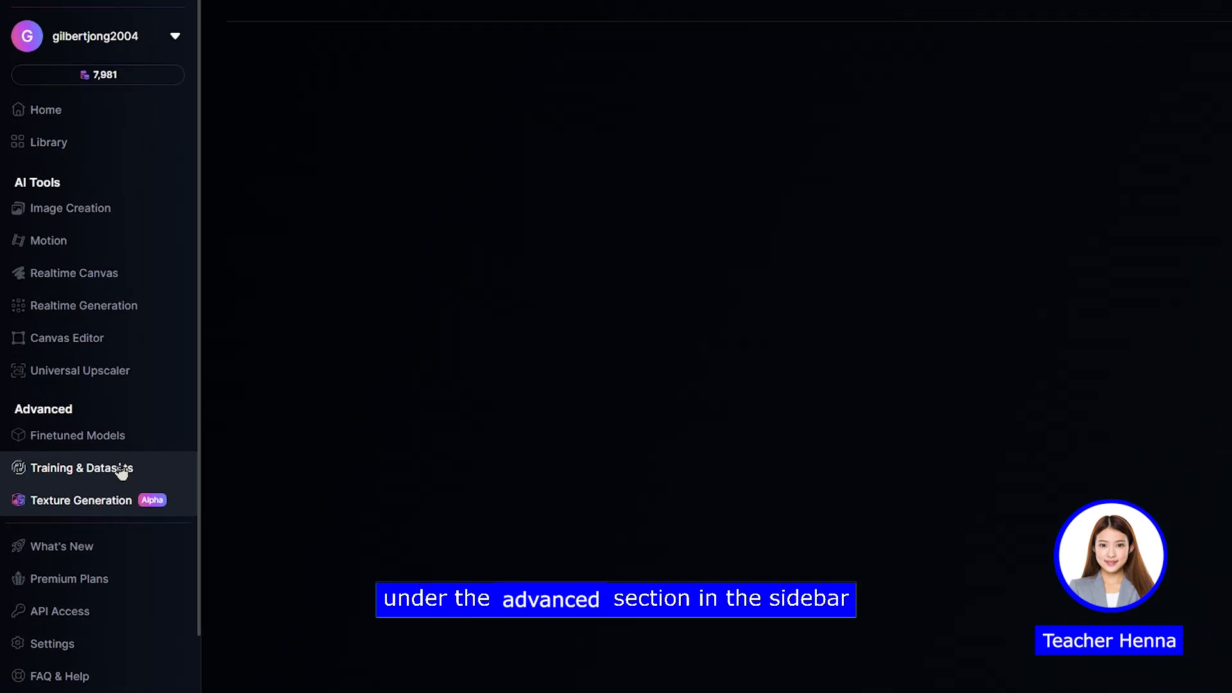
# Step: Open Training & Datasets, search its help for "create character", and open the Creating Consistent Characters article
pyautogui.click(127, 463)
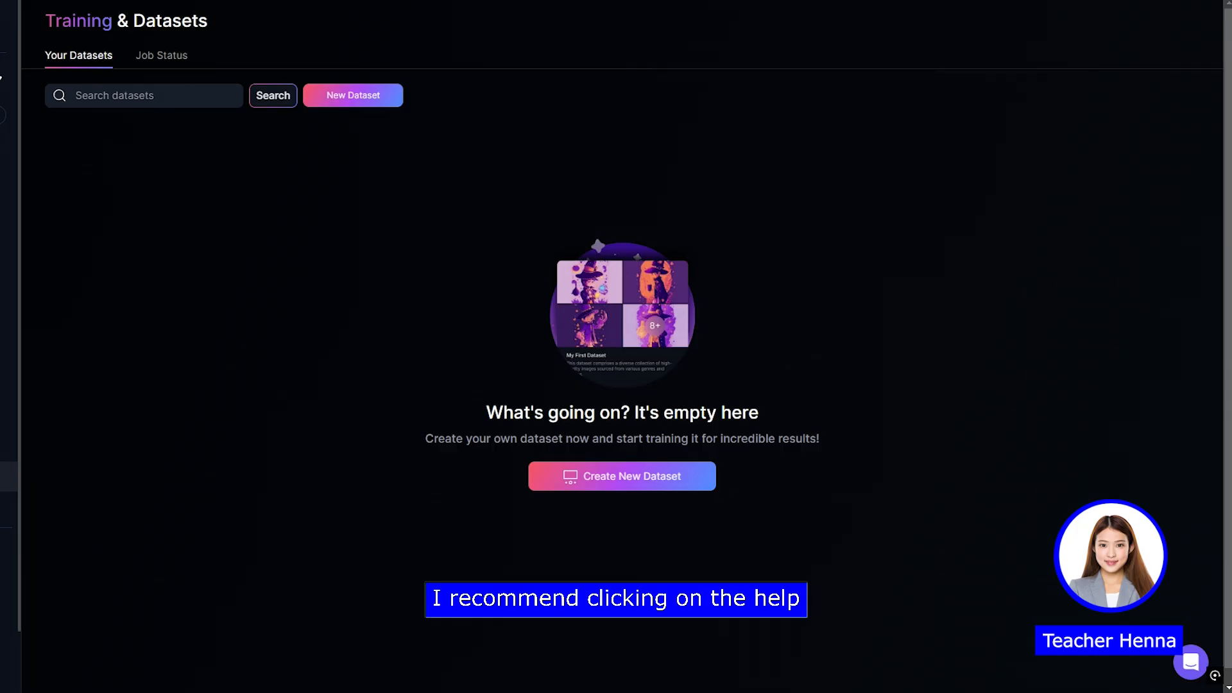
pyautogui.click(1189, 665)
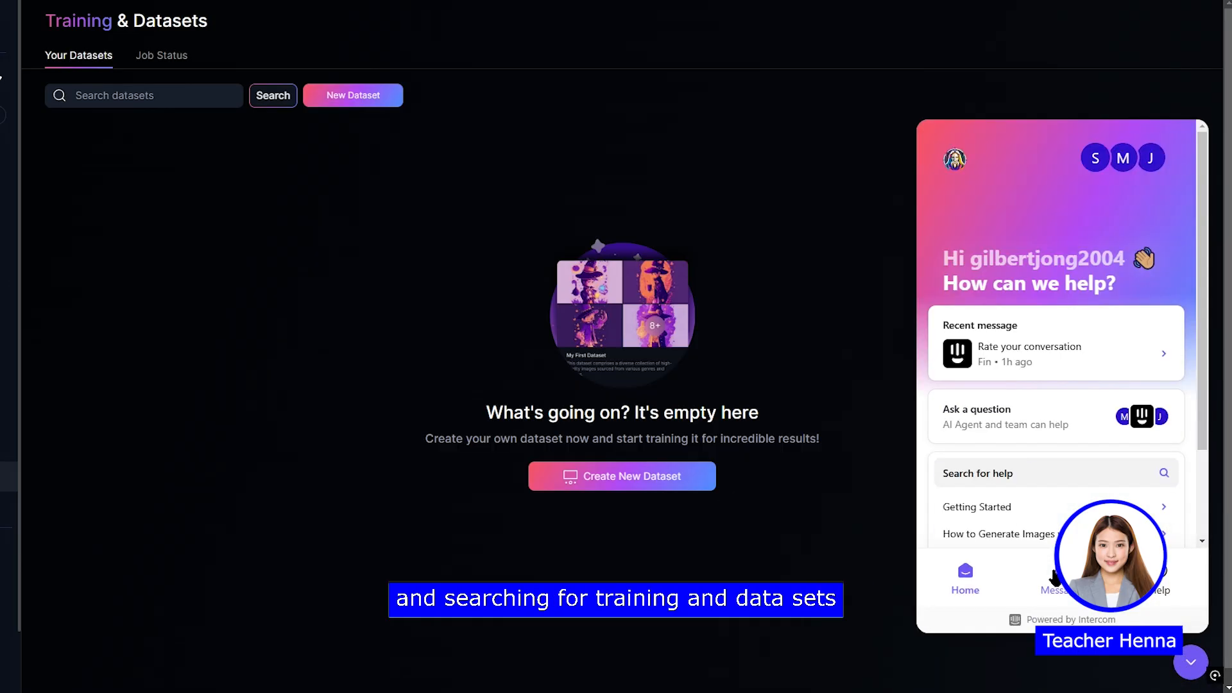
pyautogui.scroll(-2, 1029, 385)
pyautogui.click(1026, 360)
pyautogui.write('create character')
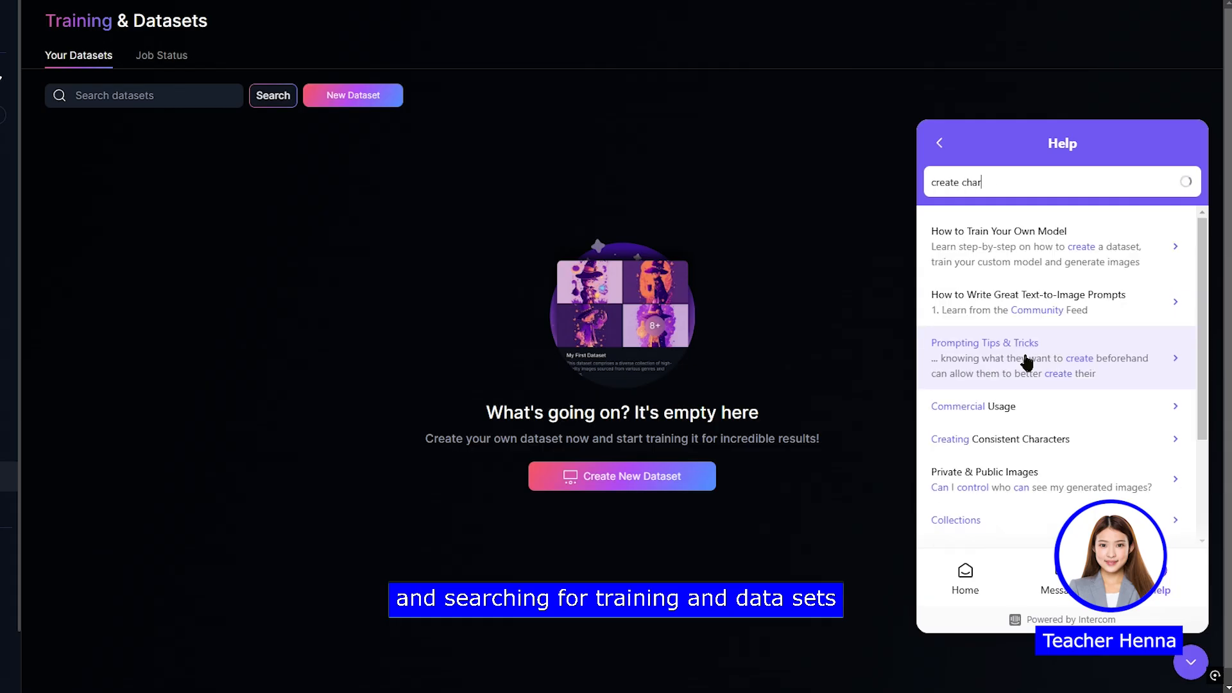
pyautogui.click(1004, 235)
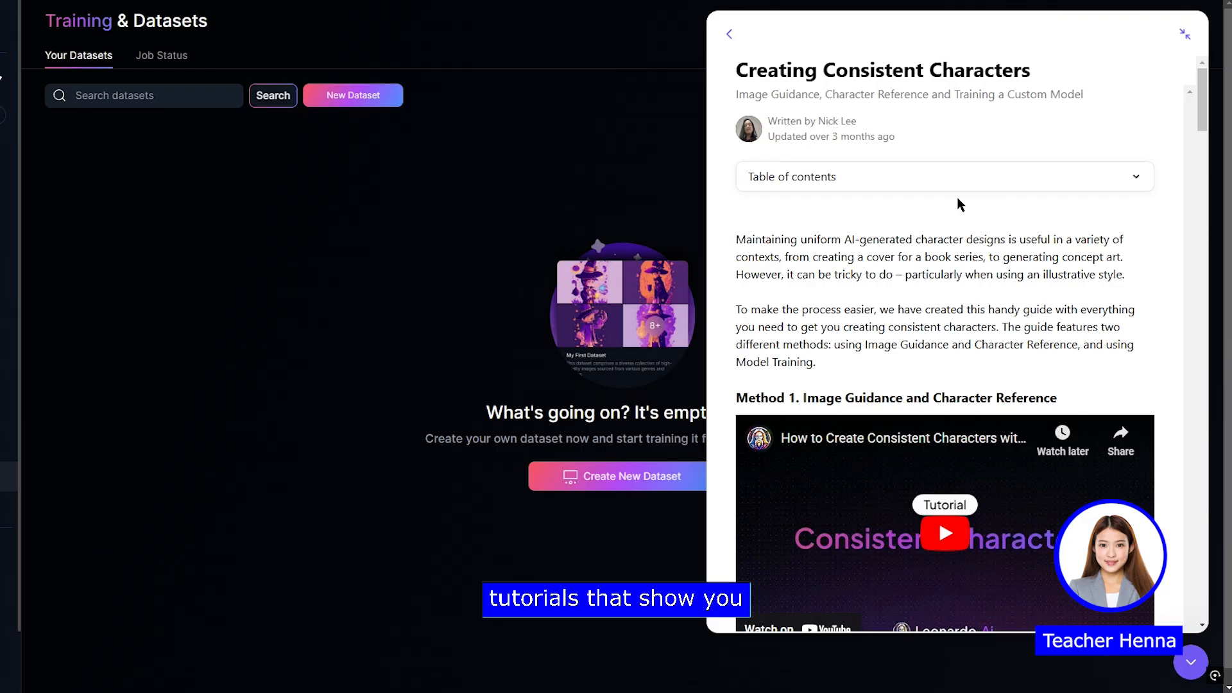
# Step: Read the article's Method 2 section on training a custom model, from starting a dataset through generating images
pyautogui.scroll(-9, 957, 198)
pyautogui.scroll(-12, 958, 204)
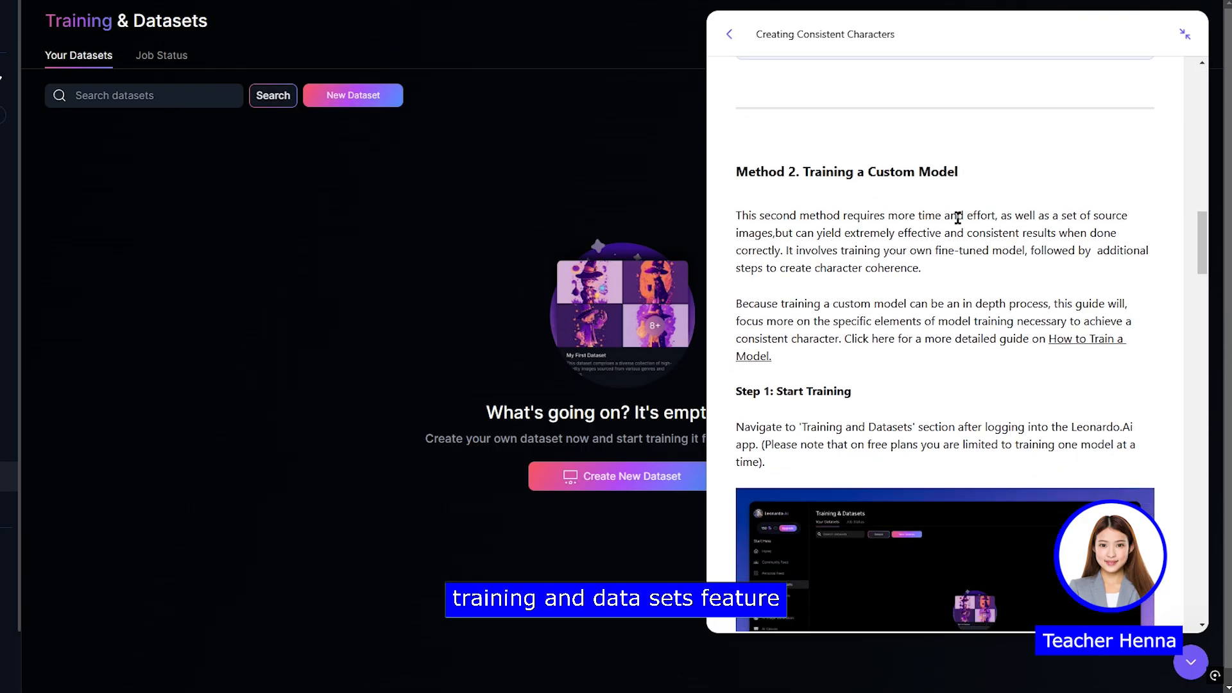
pyautogui.scroll(-10, 957, 222)
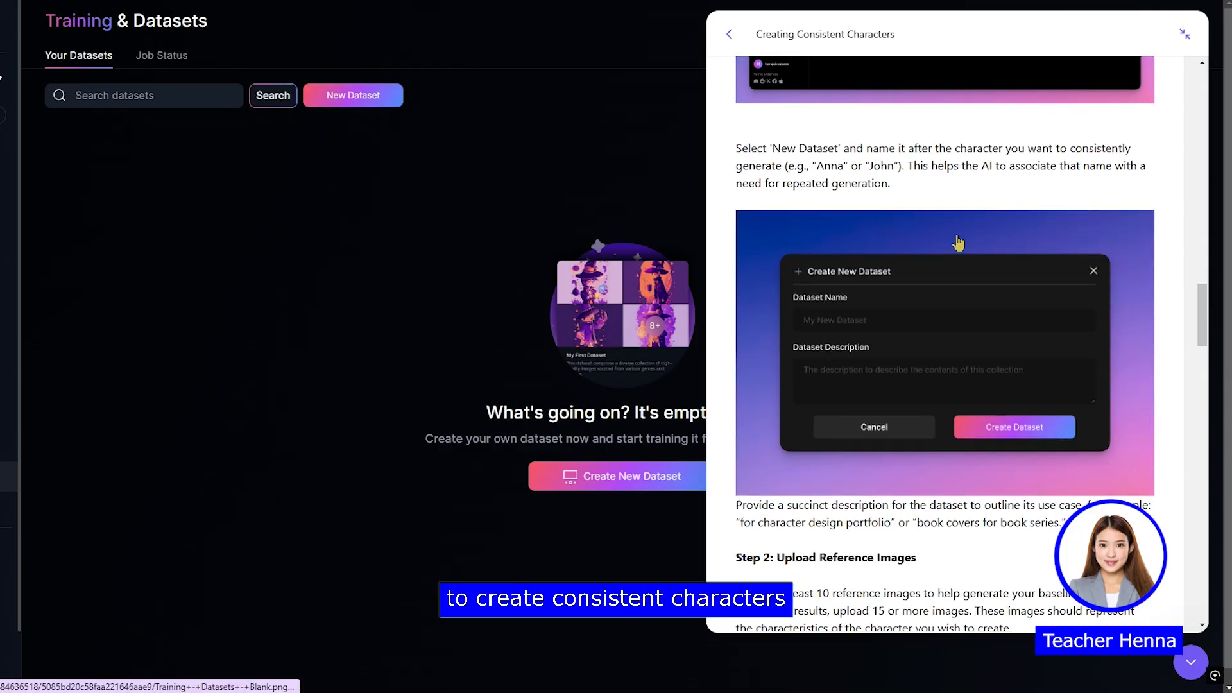
pyautogui.scroll(-2, 958, 242)
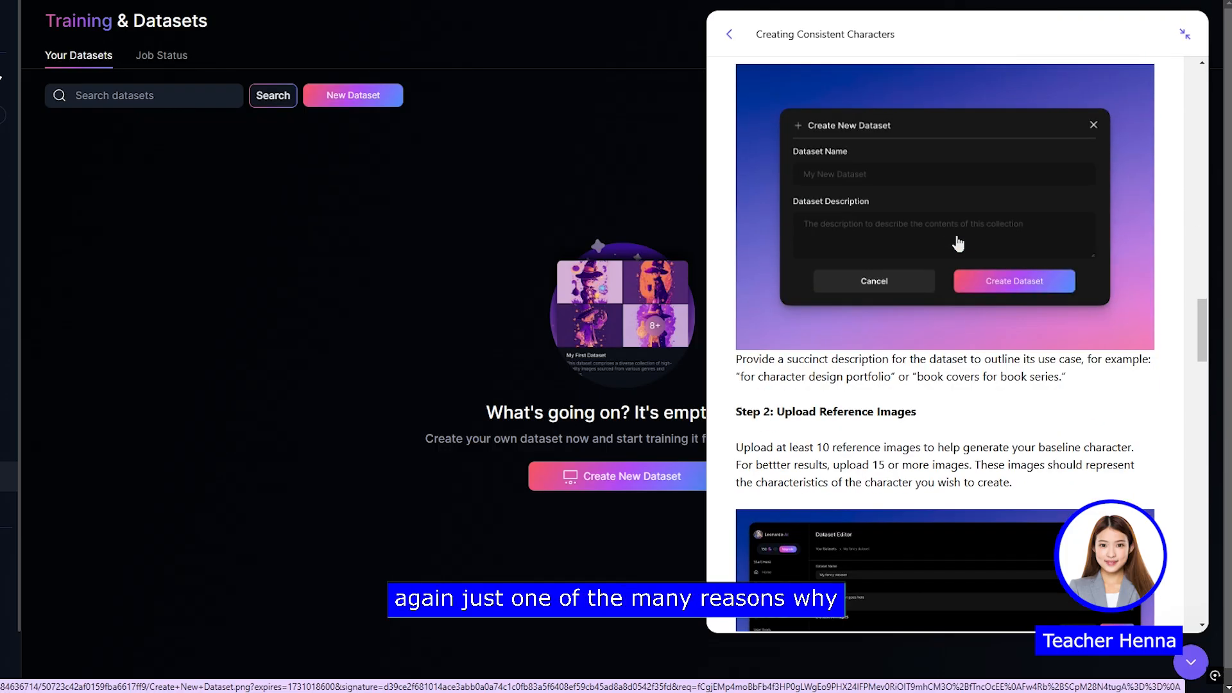
pyautogui.scroll(-4, 957, 244)
pyautogui.scroll(-4, 960, 261)
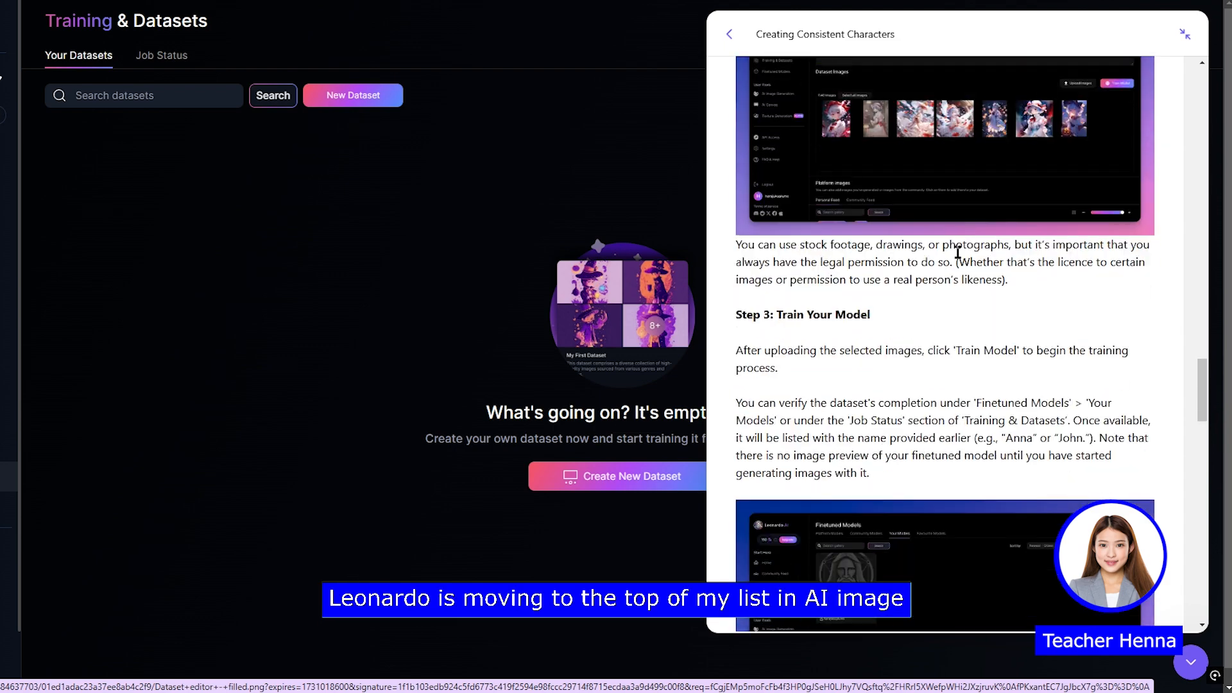
pyautogui.scroll(-6, 959, 247)
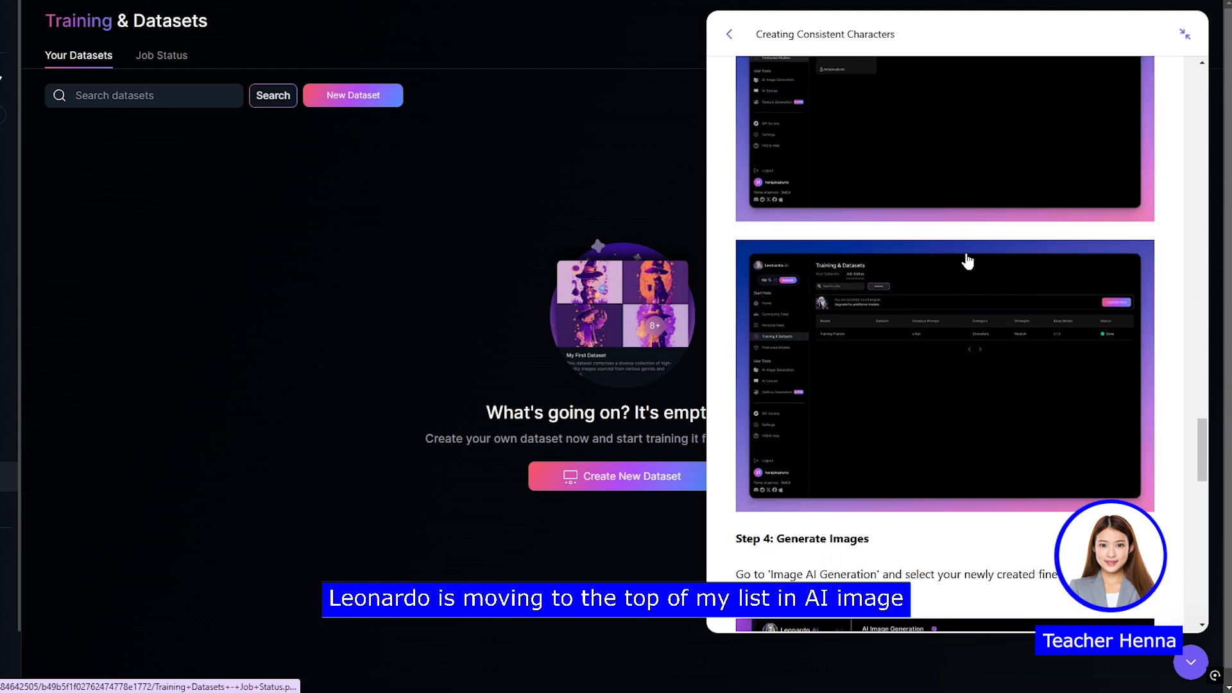
pyautogui.scroll(-7, 987, 270)
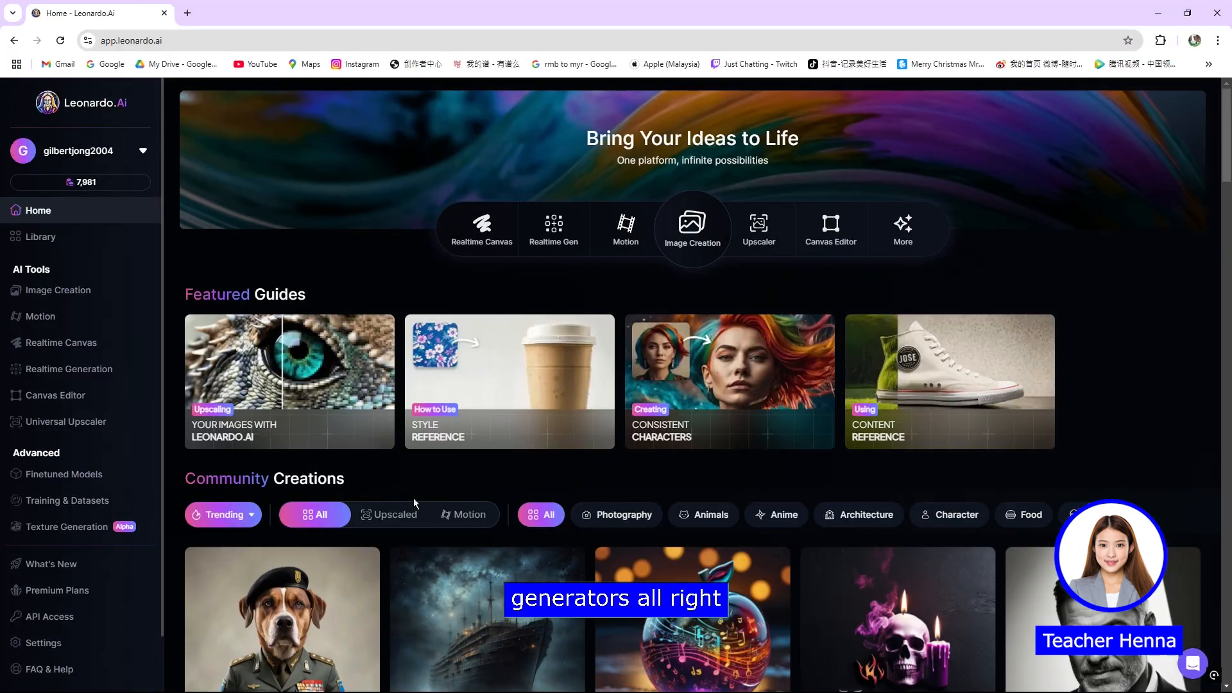
# Step: Browse the trending Community Creations gallery on the home page
pyautogui.scroll(-7, 422, 506)
pyautogui.scroll(-10, 422, 507)
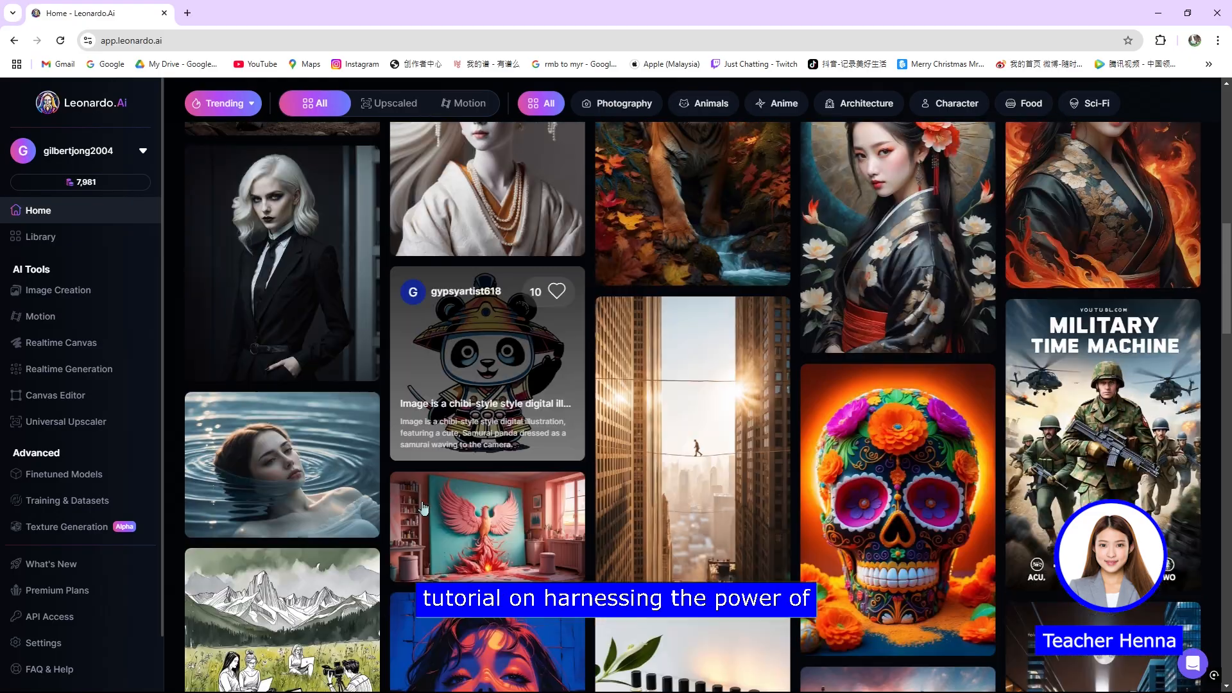
pyautogui.scroll(-5, 422, 508)
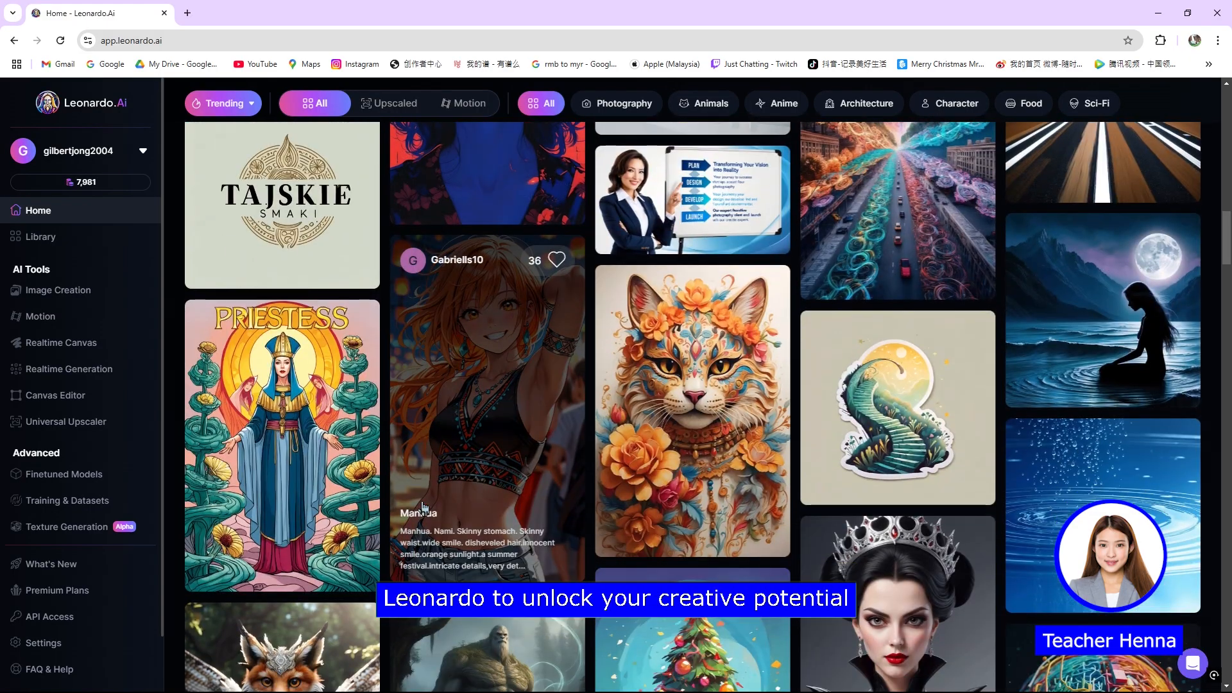
pyautogui.scroll(-4, 422, 507)
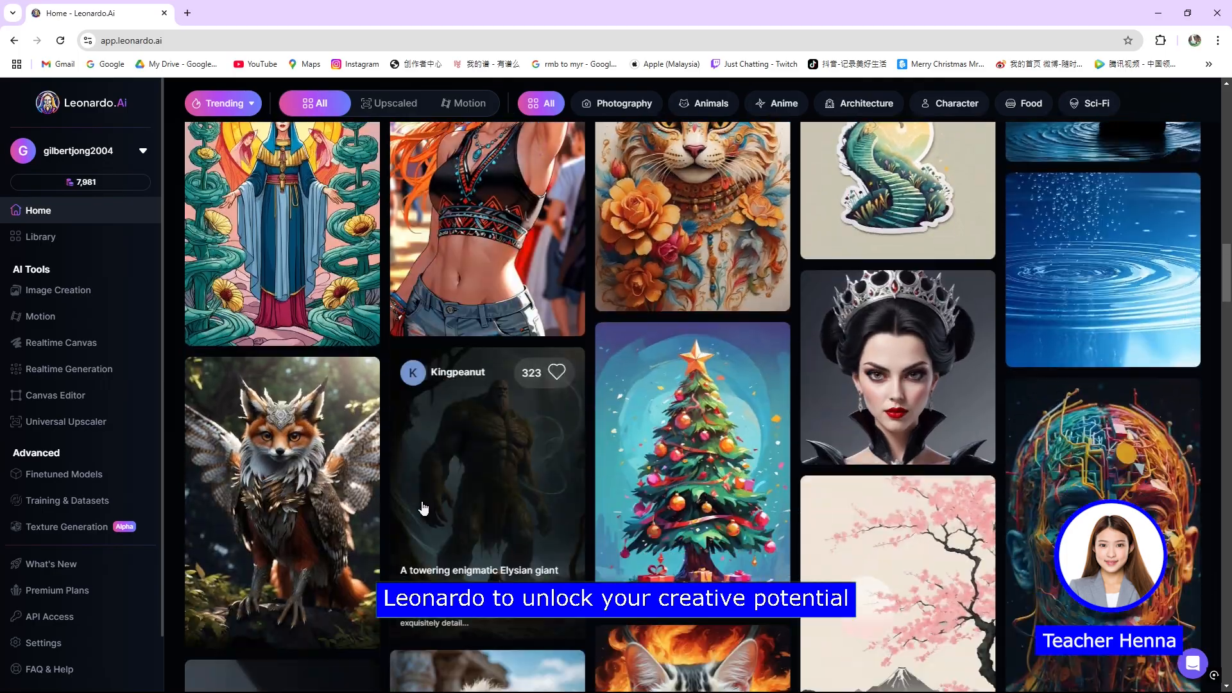
pyautogui.scroll(-5, 420, 509)
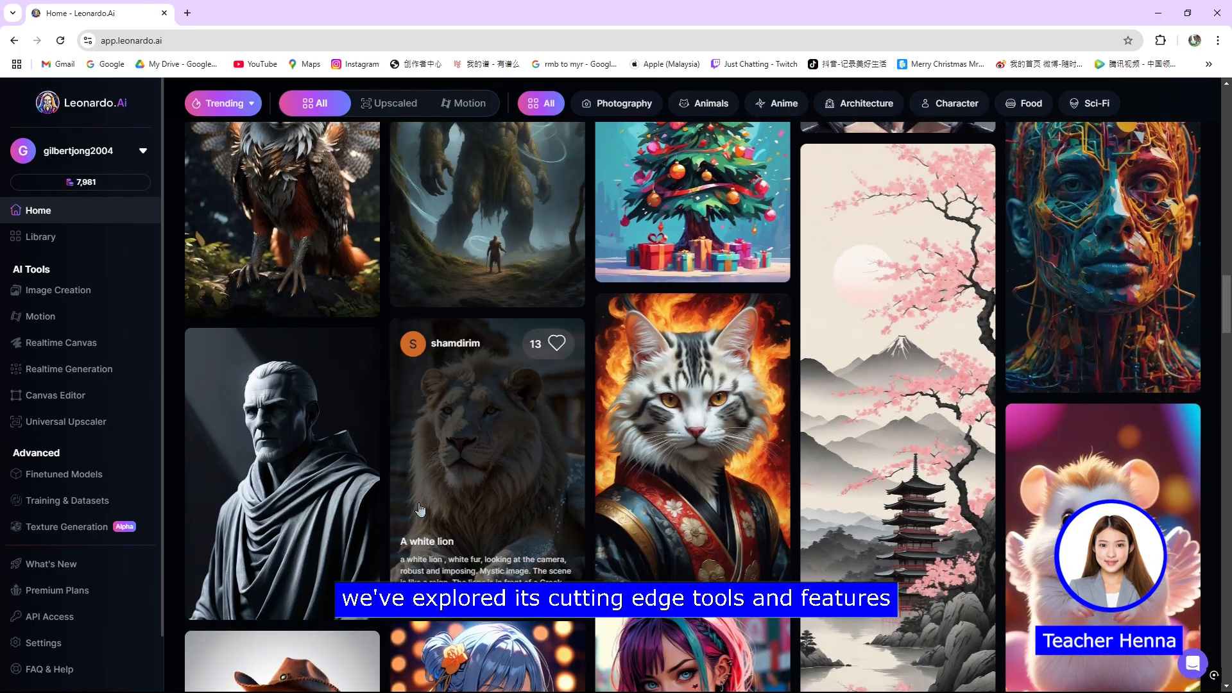
pyautogui.scroll(-5, 420, 509)
pyautogui.scroll(-4, 421, 509)
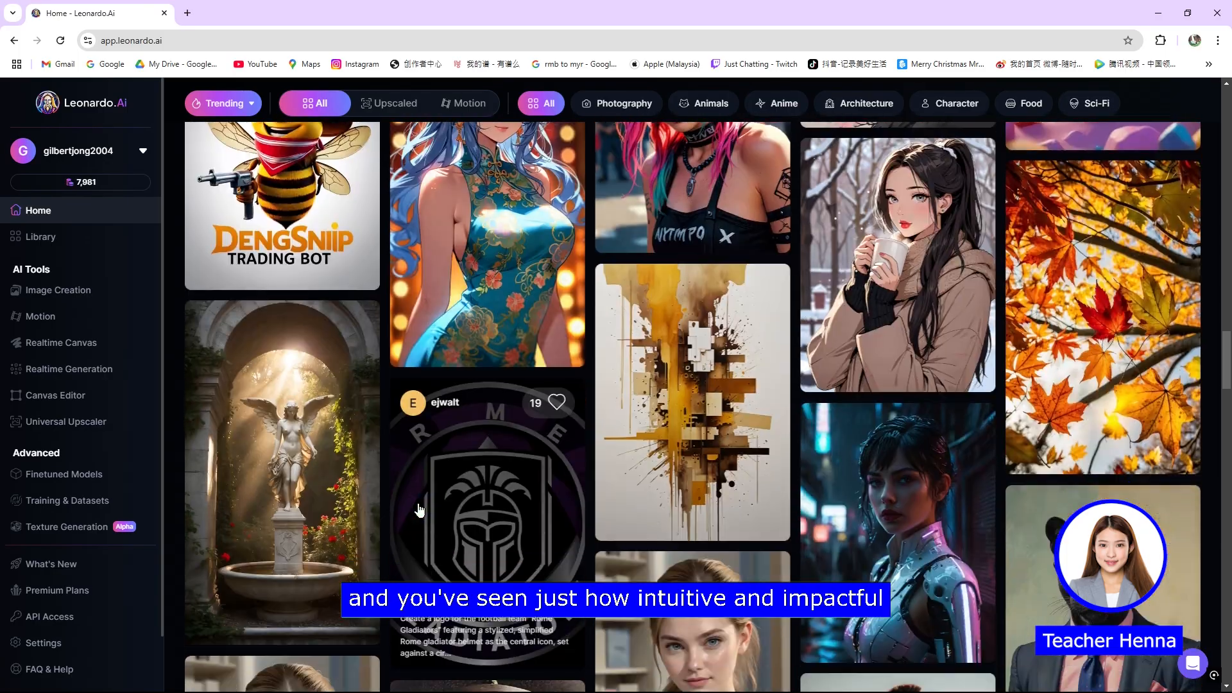
pyautogui.scroll(1, 418, 509)
pyautogui.scroll(-4, 419, 509)
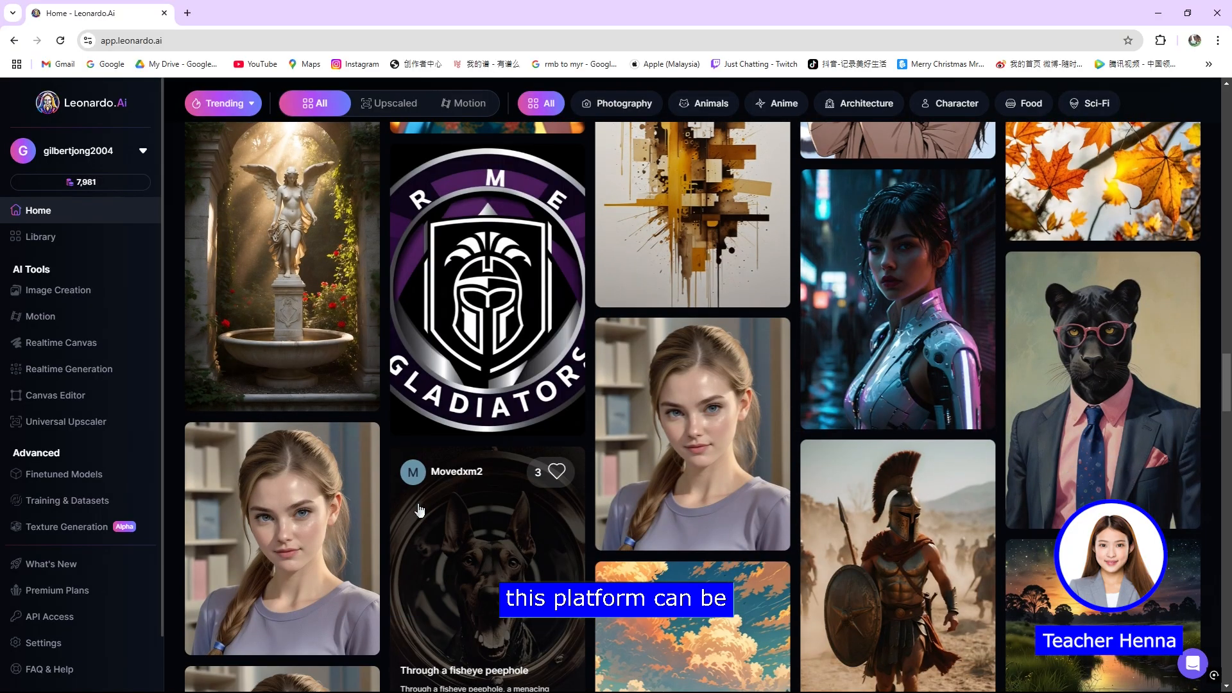
pyautogui.scroll(-5, 418, 509)
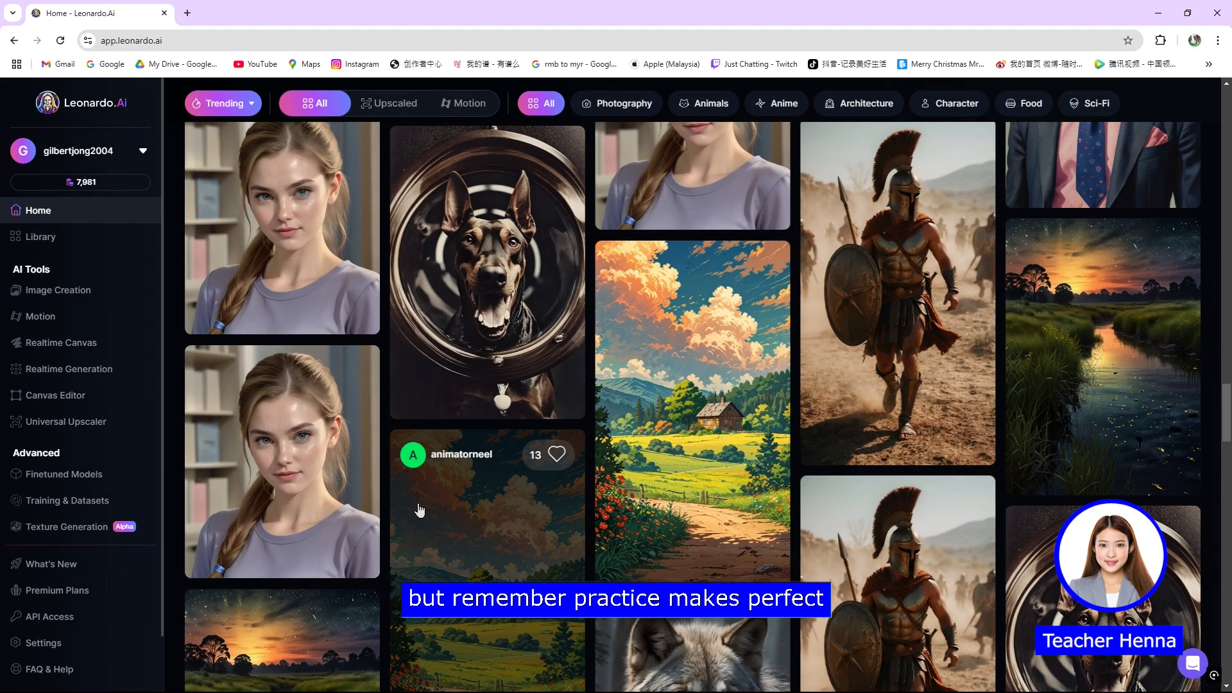